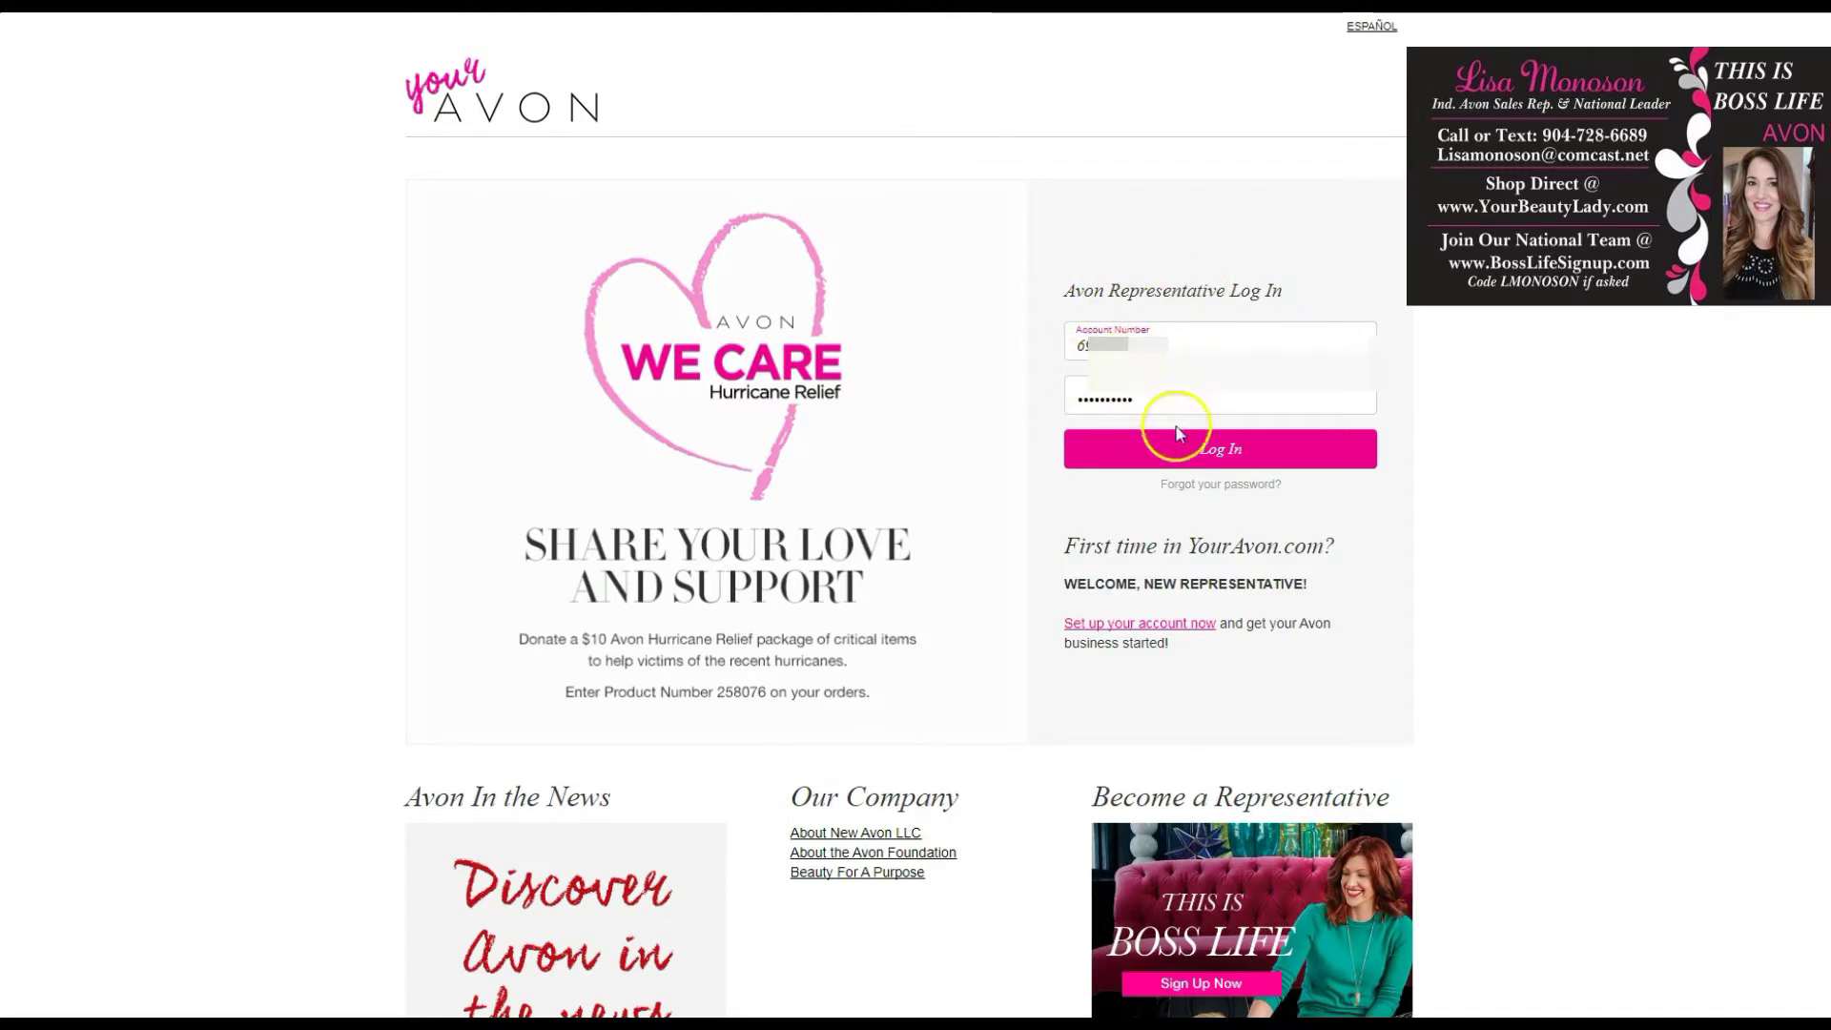
Submit the Avon Representative login with the entered account number and password
{"action": "left_click", "coordinate": [1200, 453]}
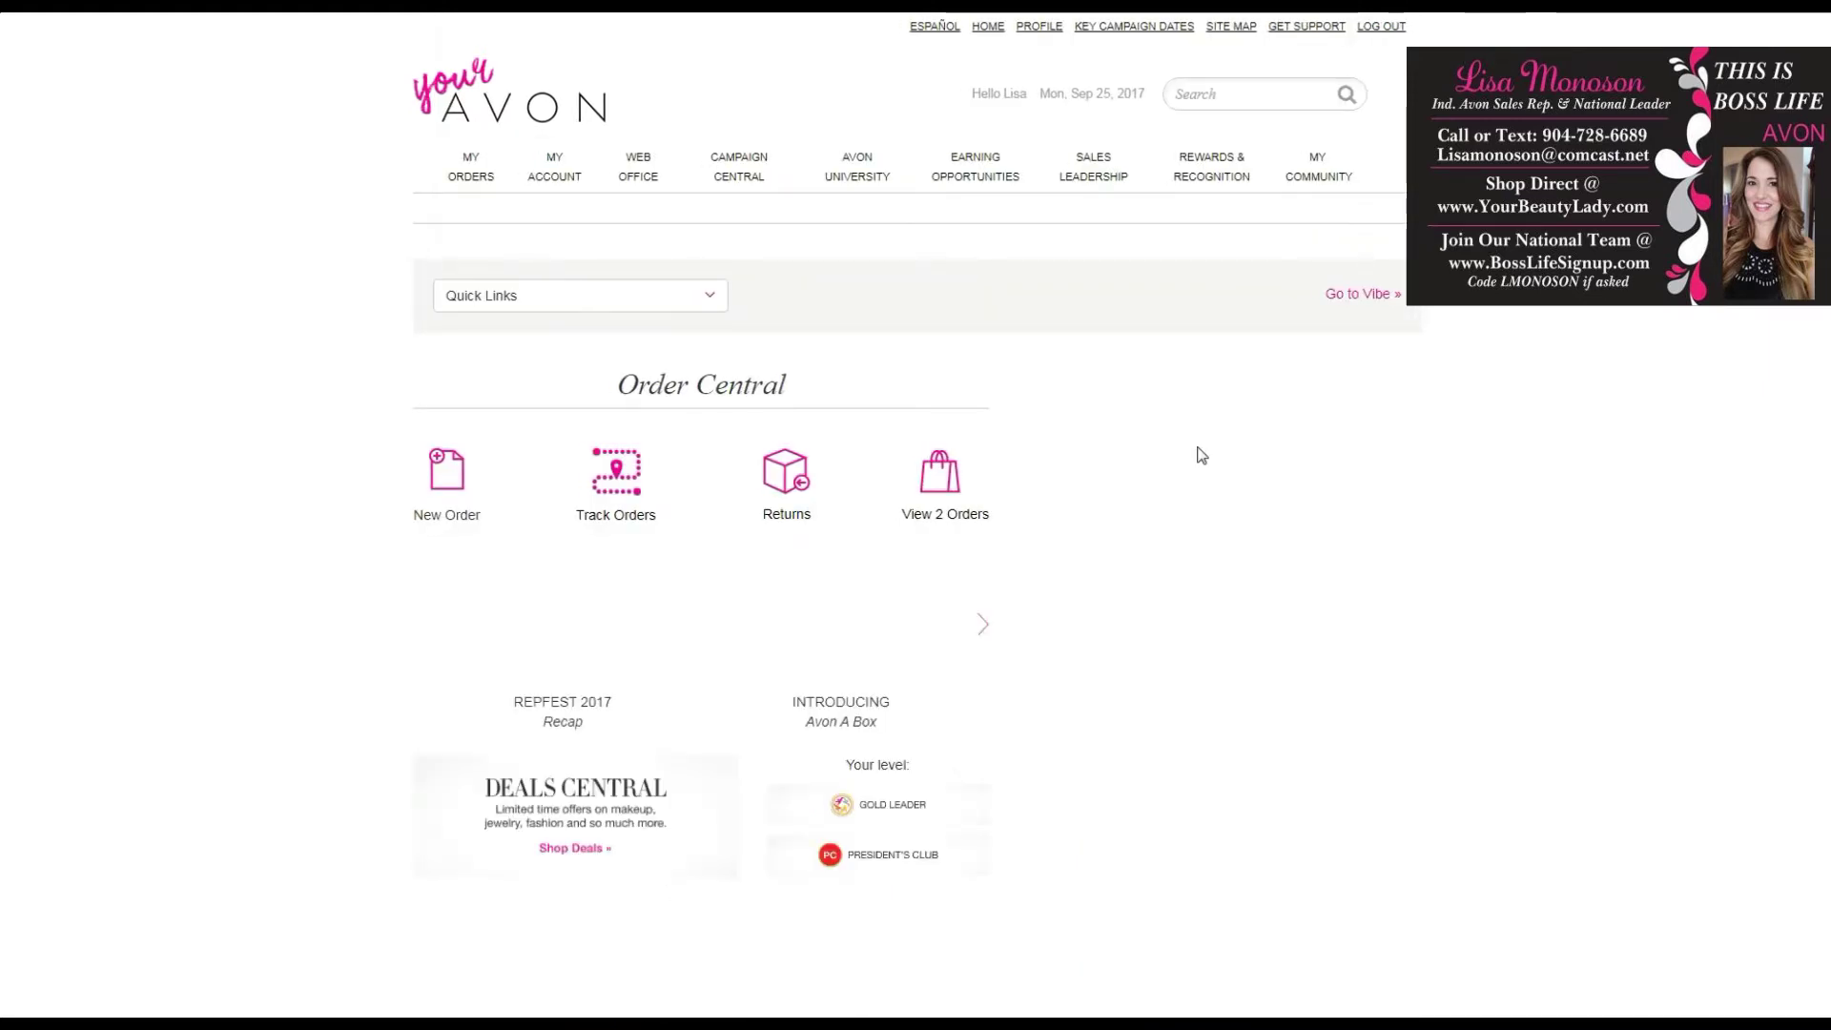
Let the representative home page finish loading with Order Central showing New Order and Track Orders
{"action": "left_click", "coordinate": [1172, 453]}
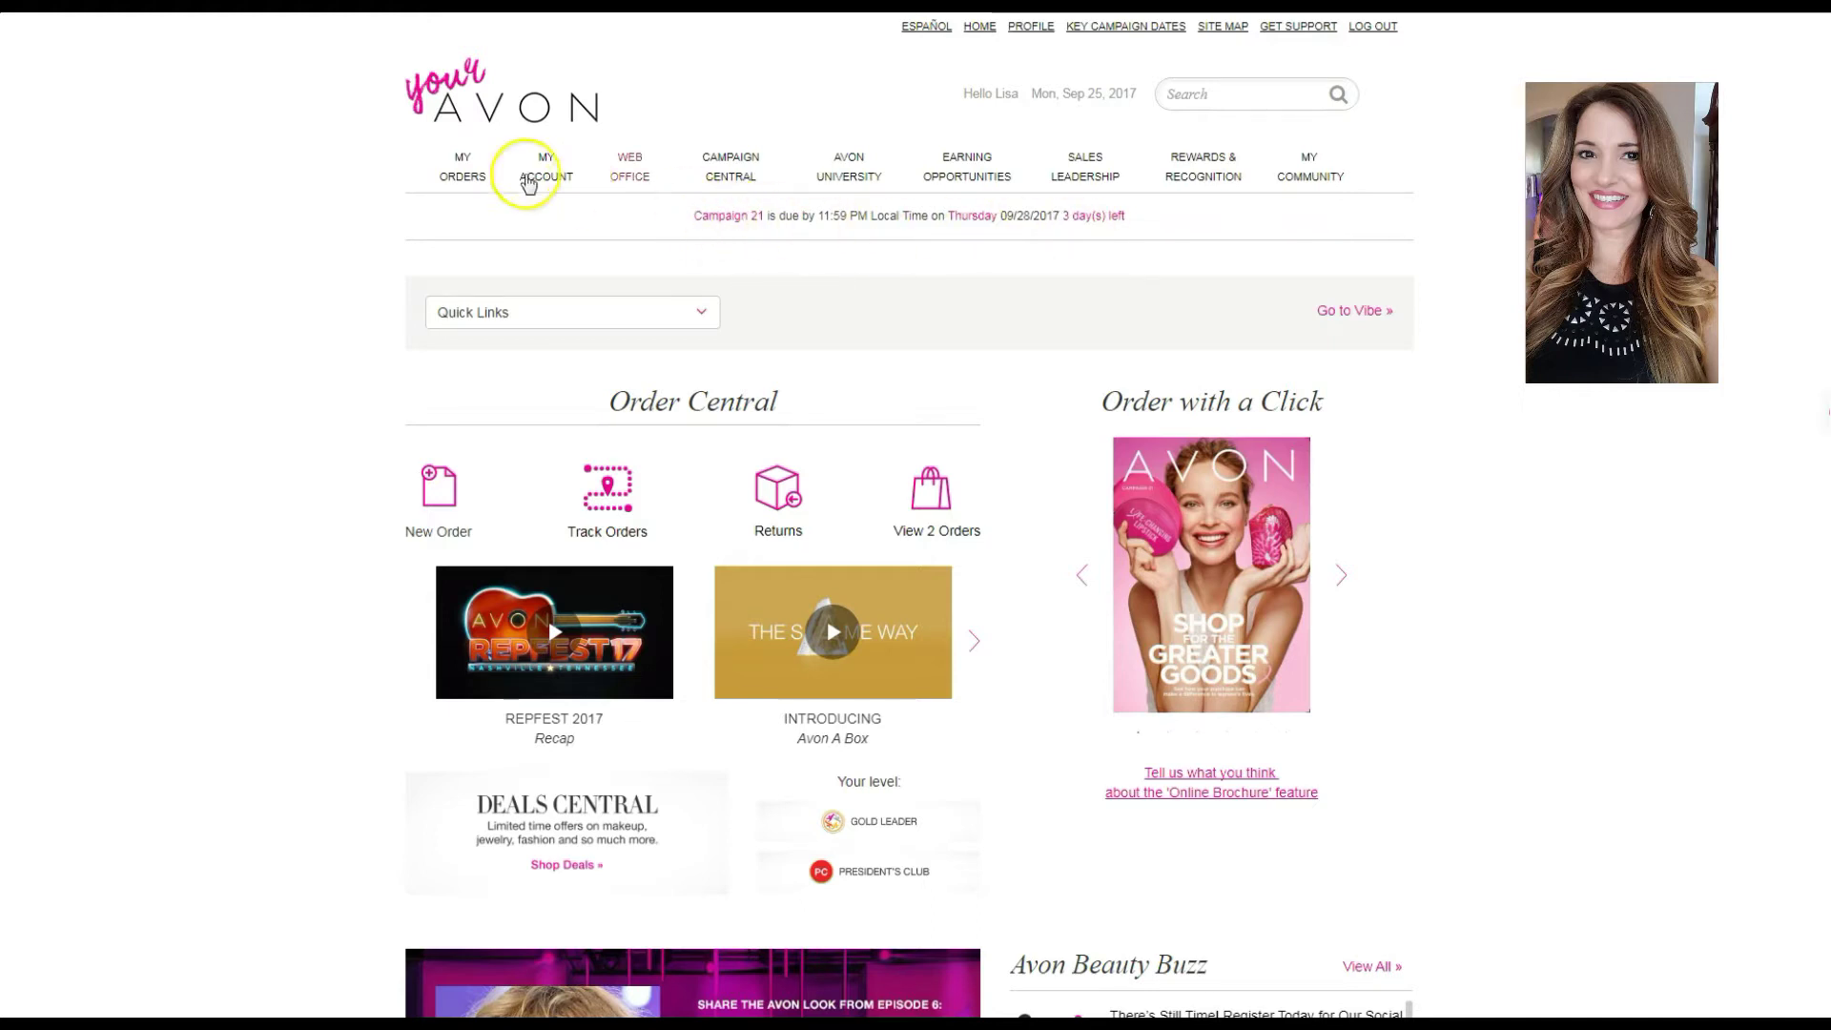
Go to My Orders to show Create Order, Product Availability Search and Current Orders
{"action": "left_click", "coordinate": [461, 181]}
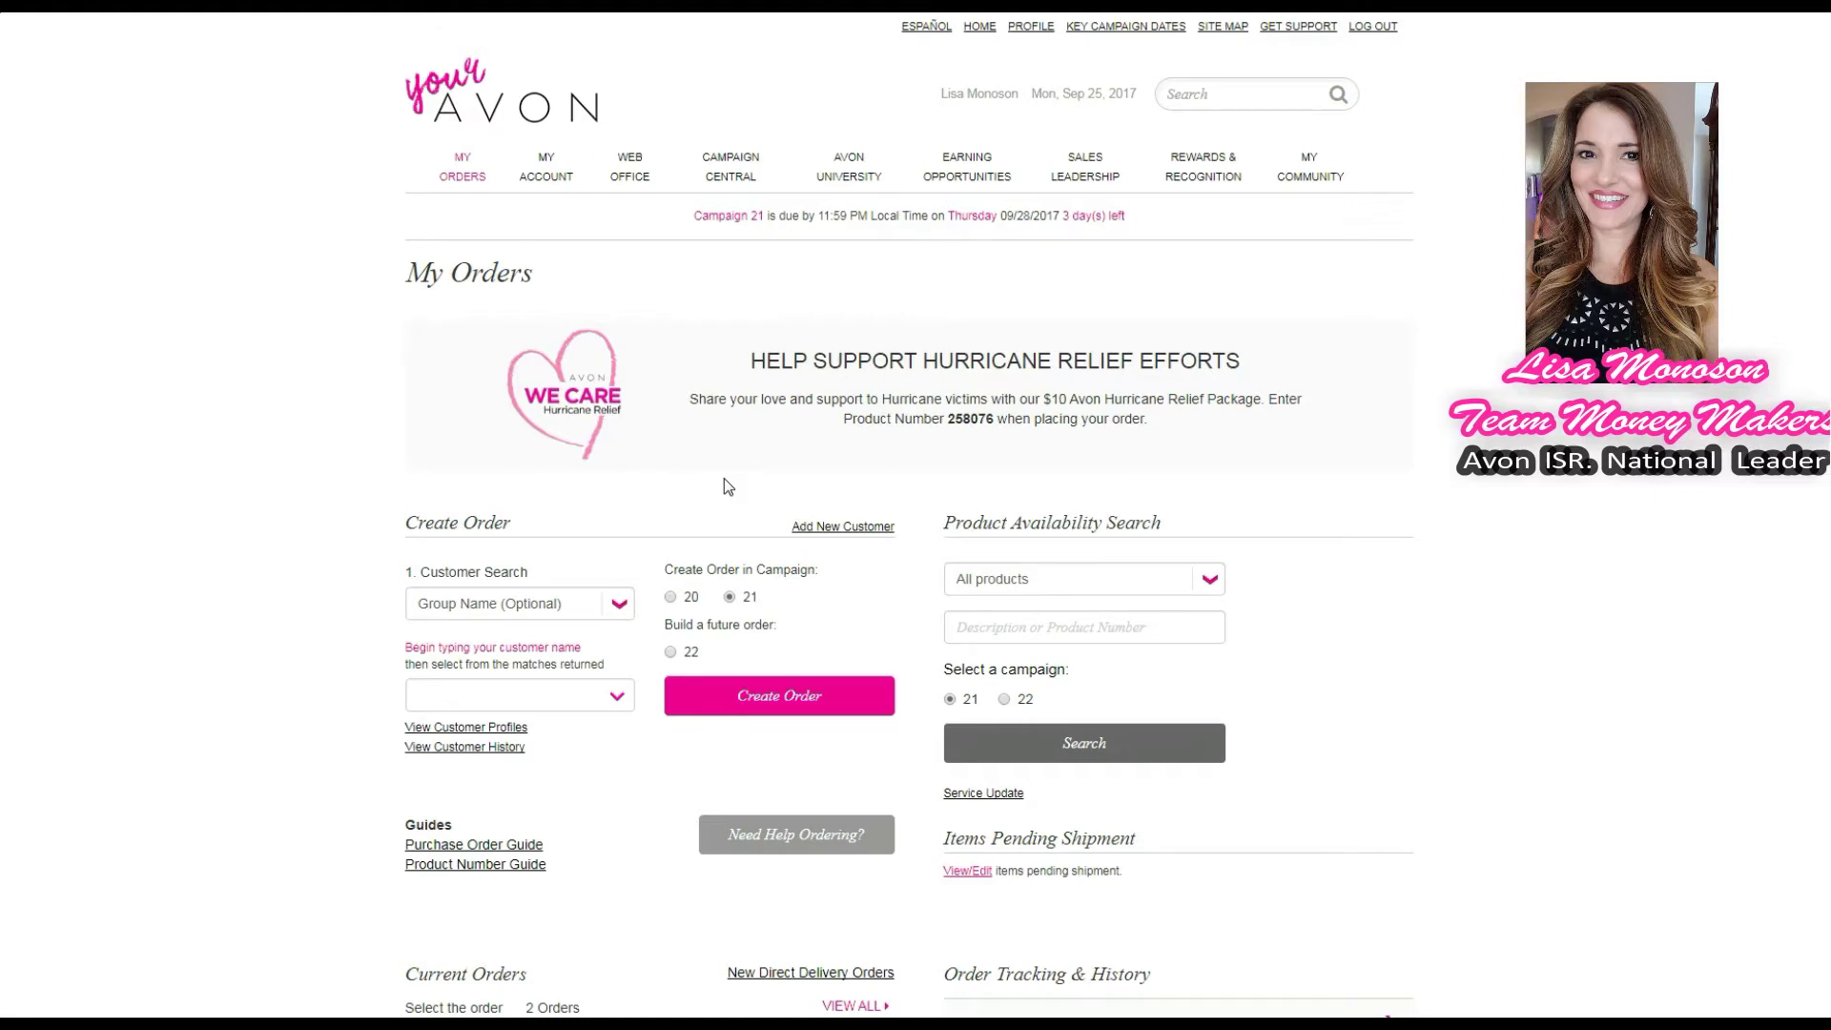
{"action": "left_click", "coordinate": [844, 531]}
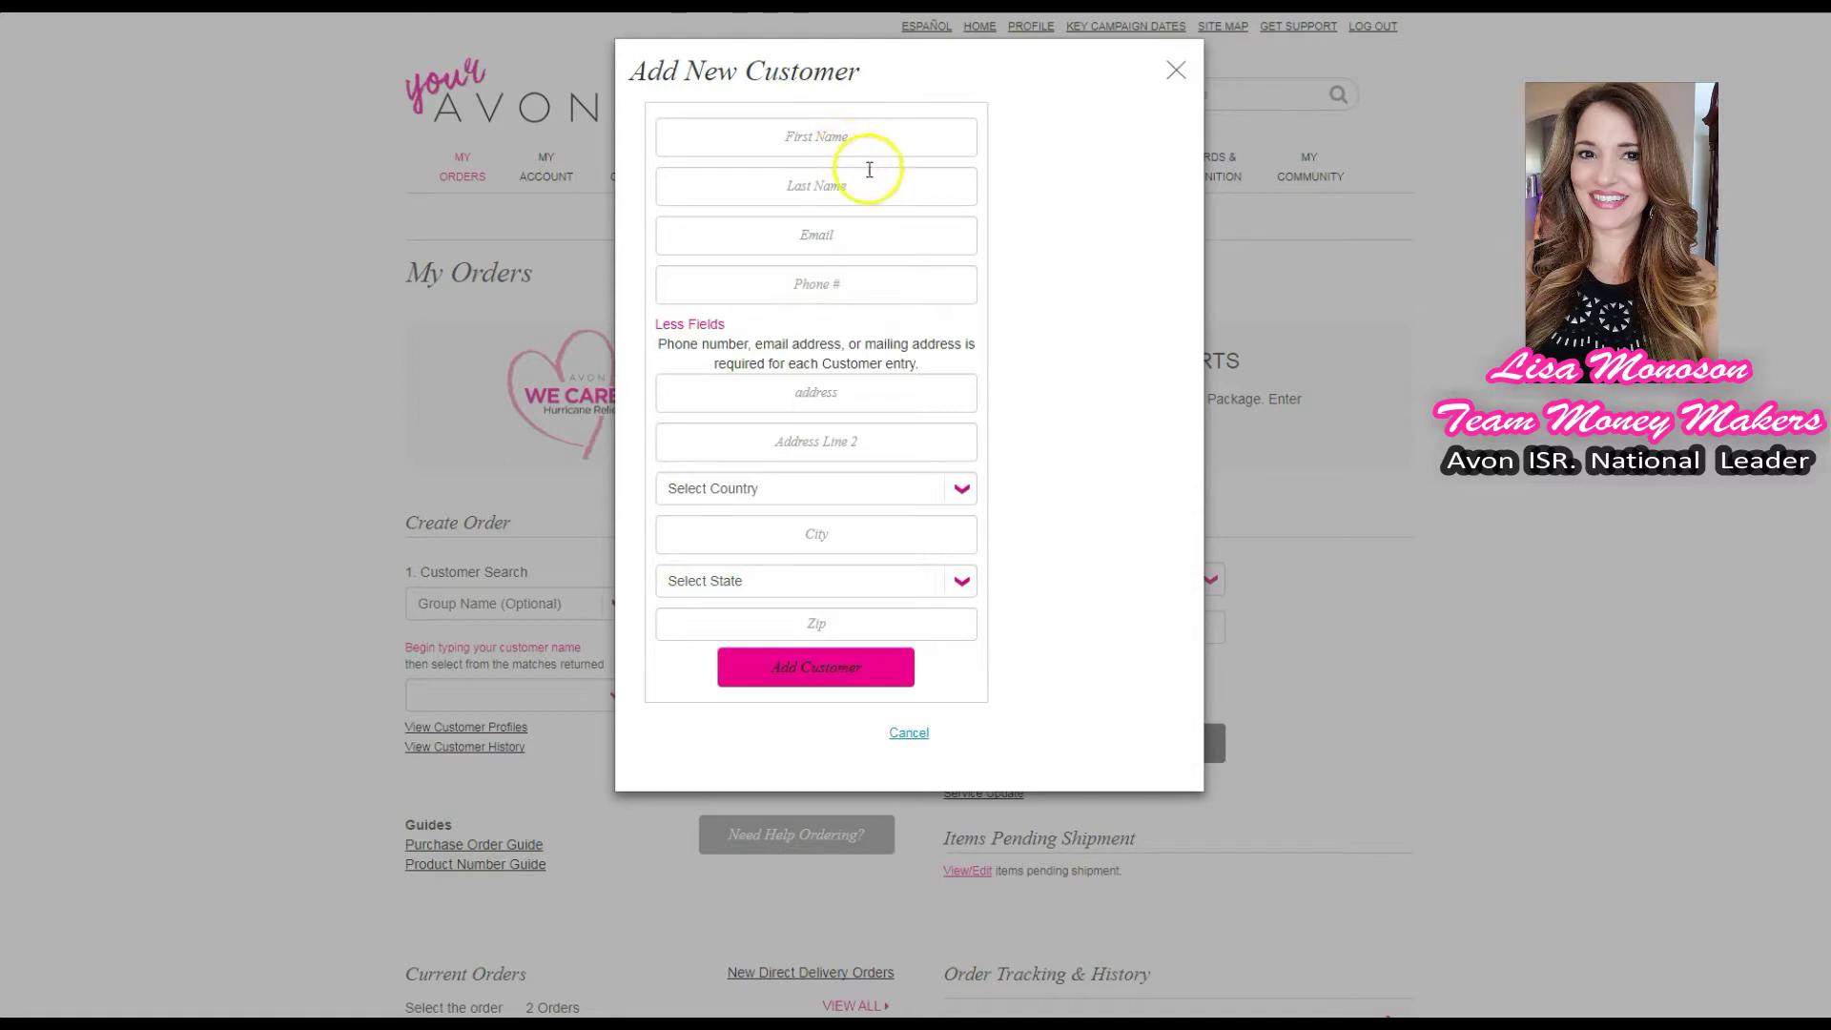
{"action": "left_click", "coordinate": [1176, 72]}
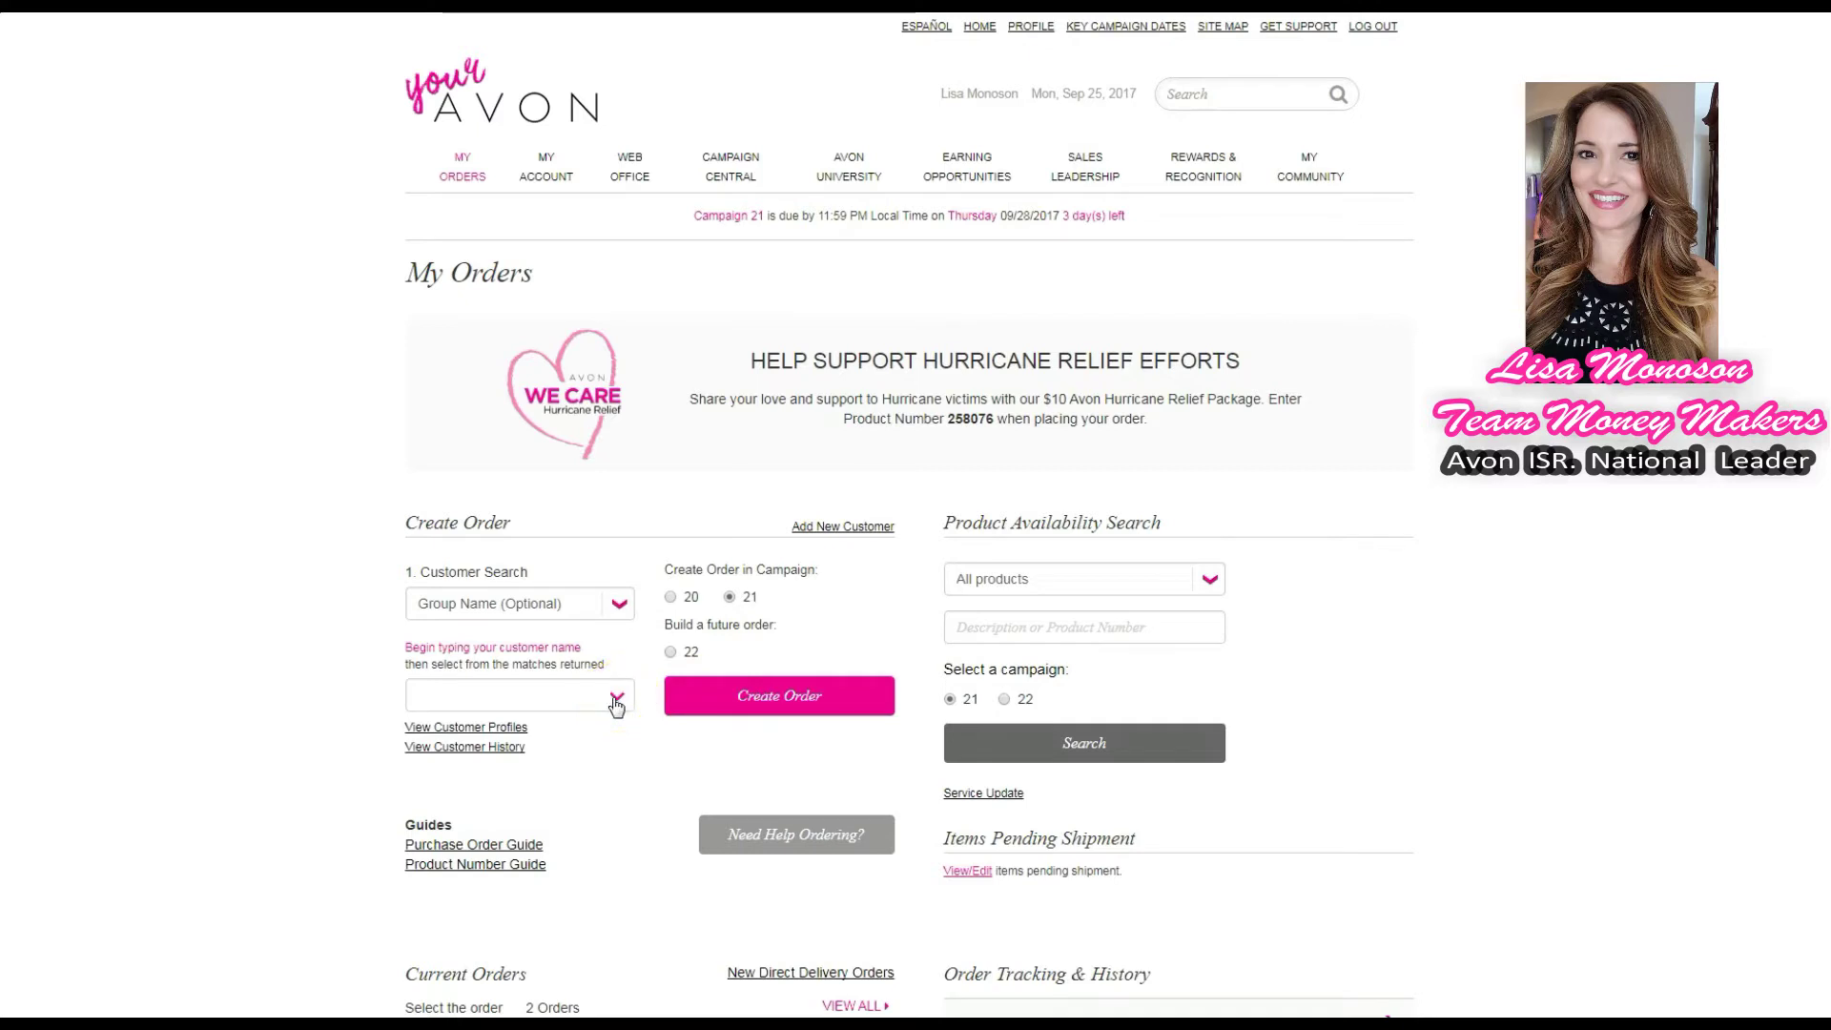
Start a campaign 21 order for the customer picked from the name-search suggestions
{"action": "left_click", "coordinate": [732, 601]}
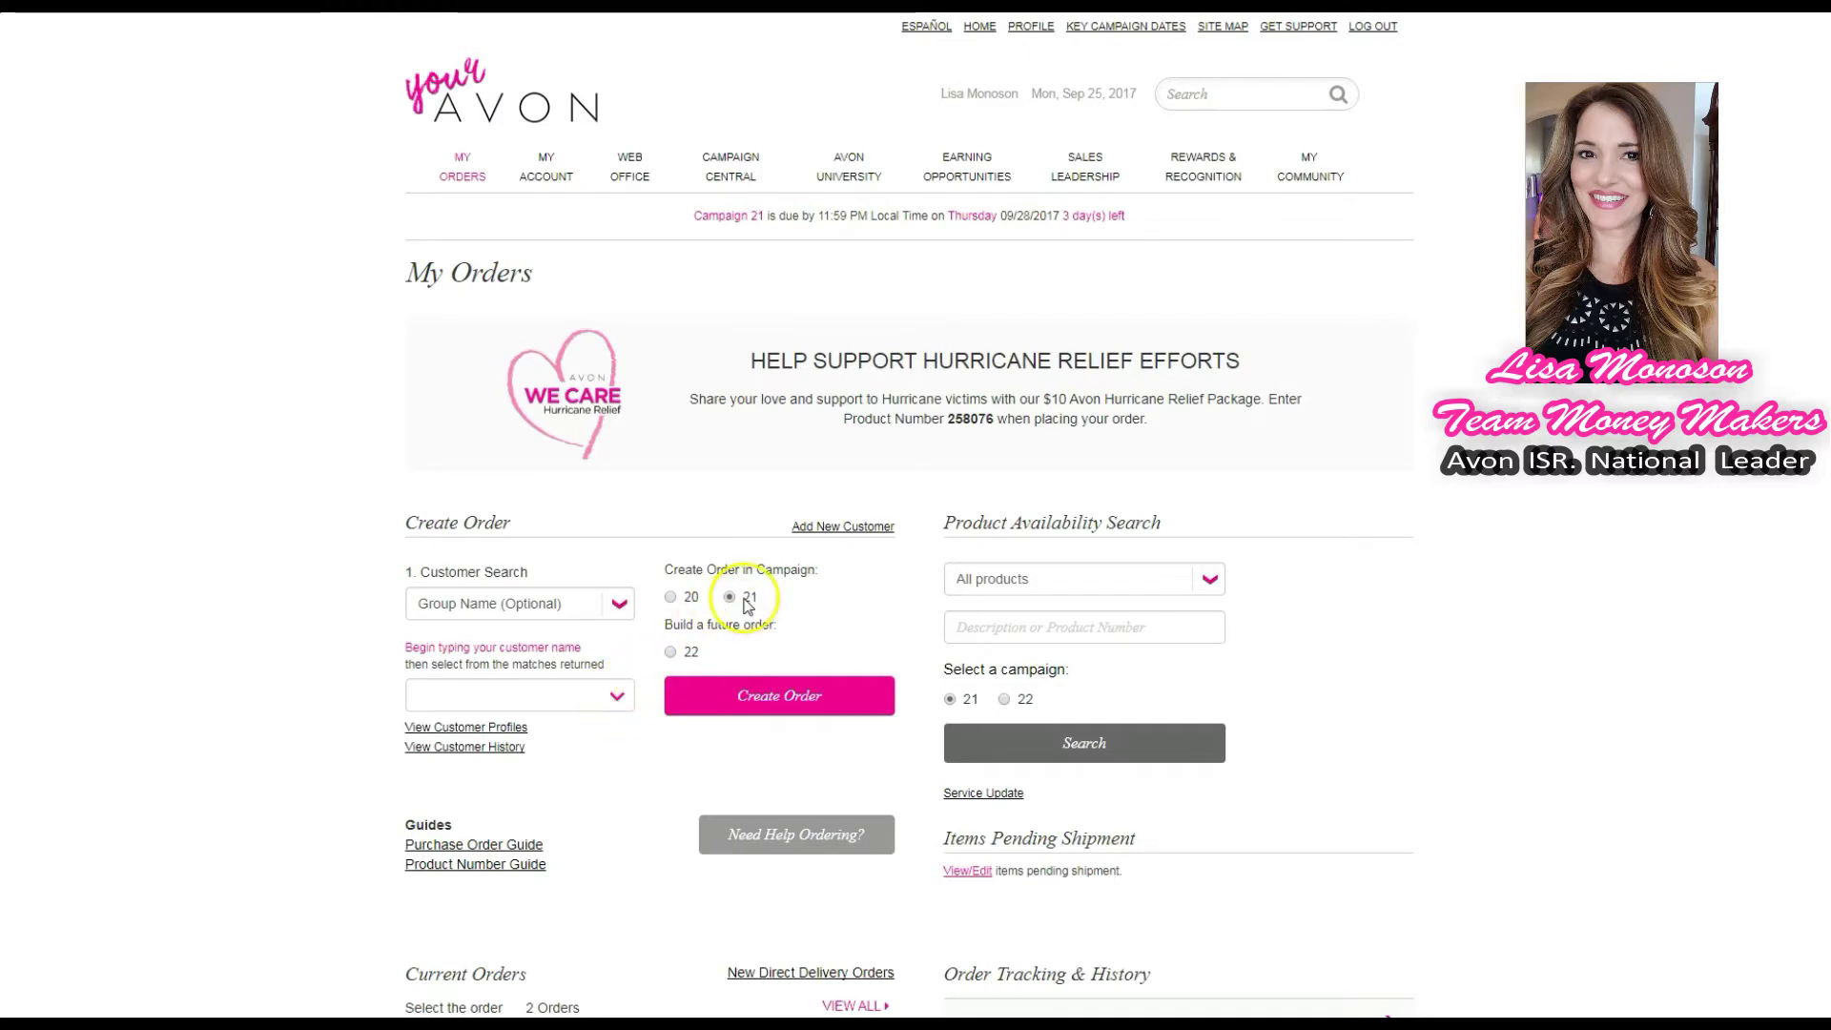
{"action": "left_click", "coordinate": [482, 700]}
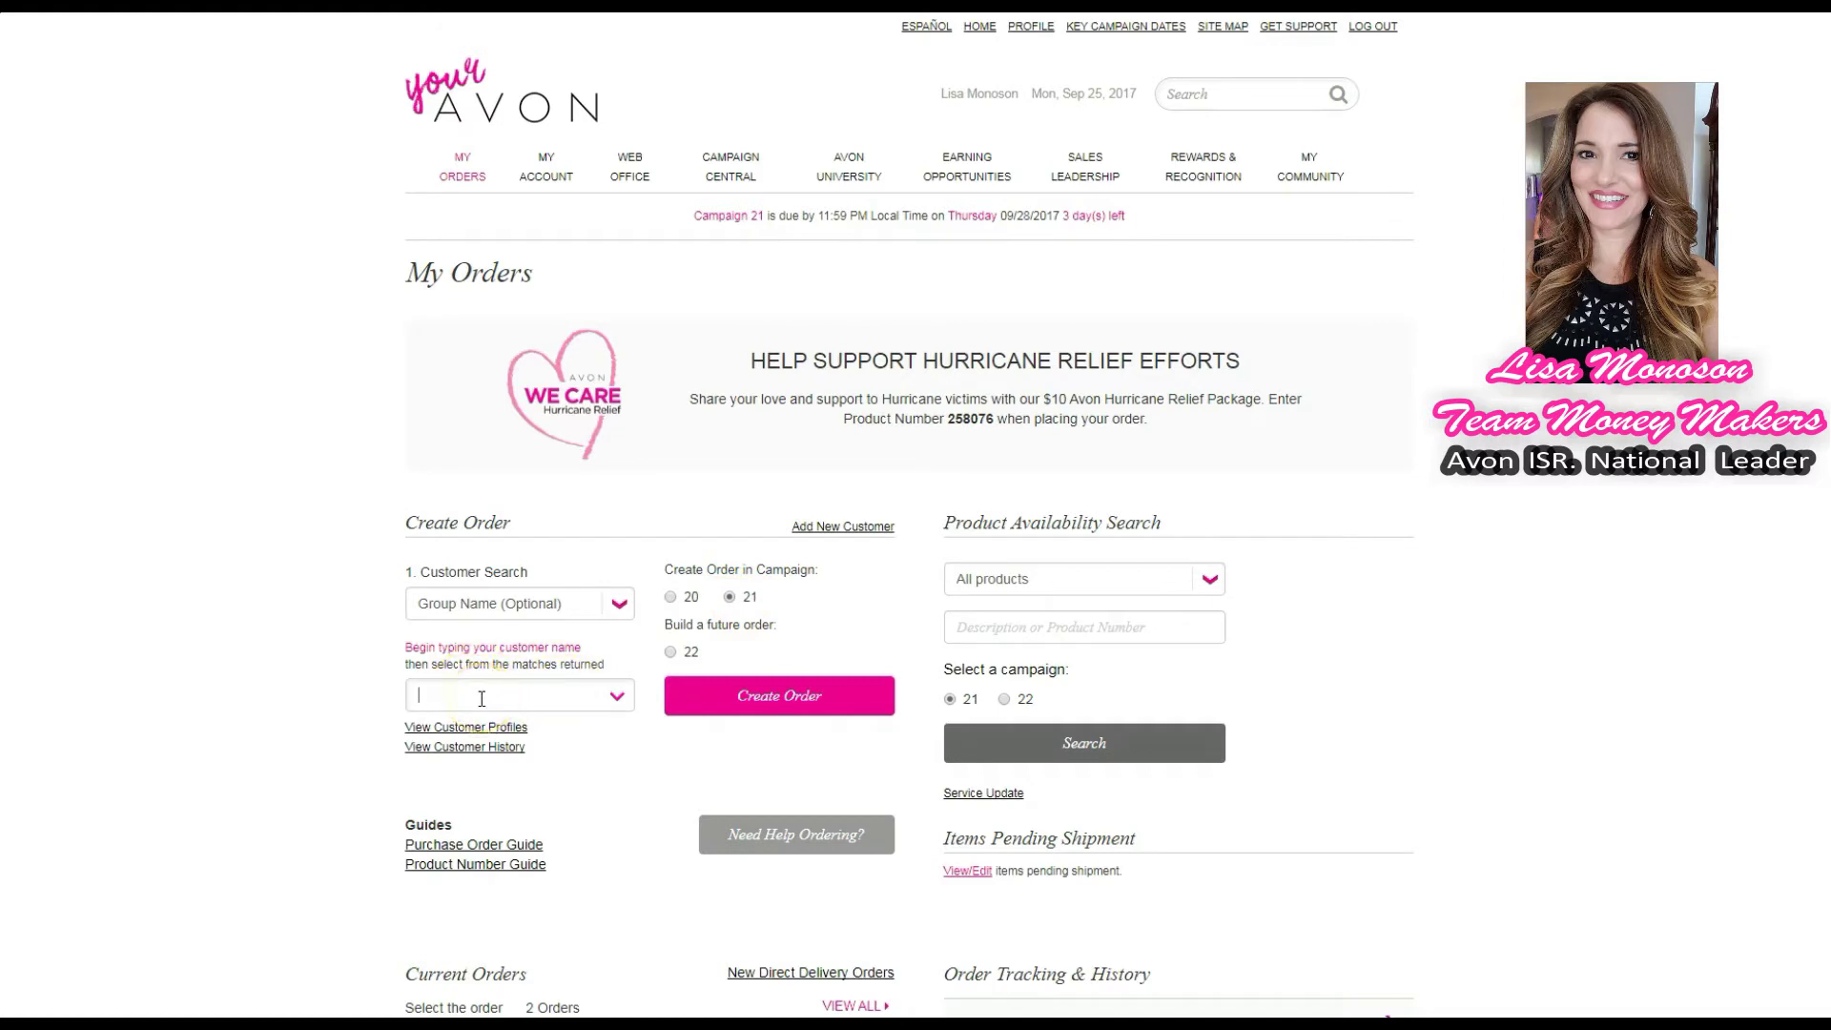
{"action": "type", "text": "ma"}
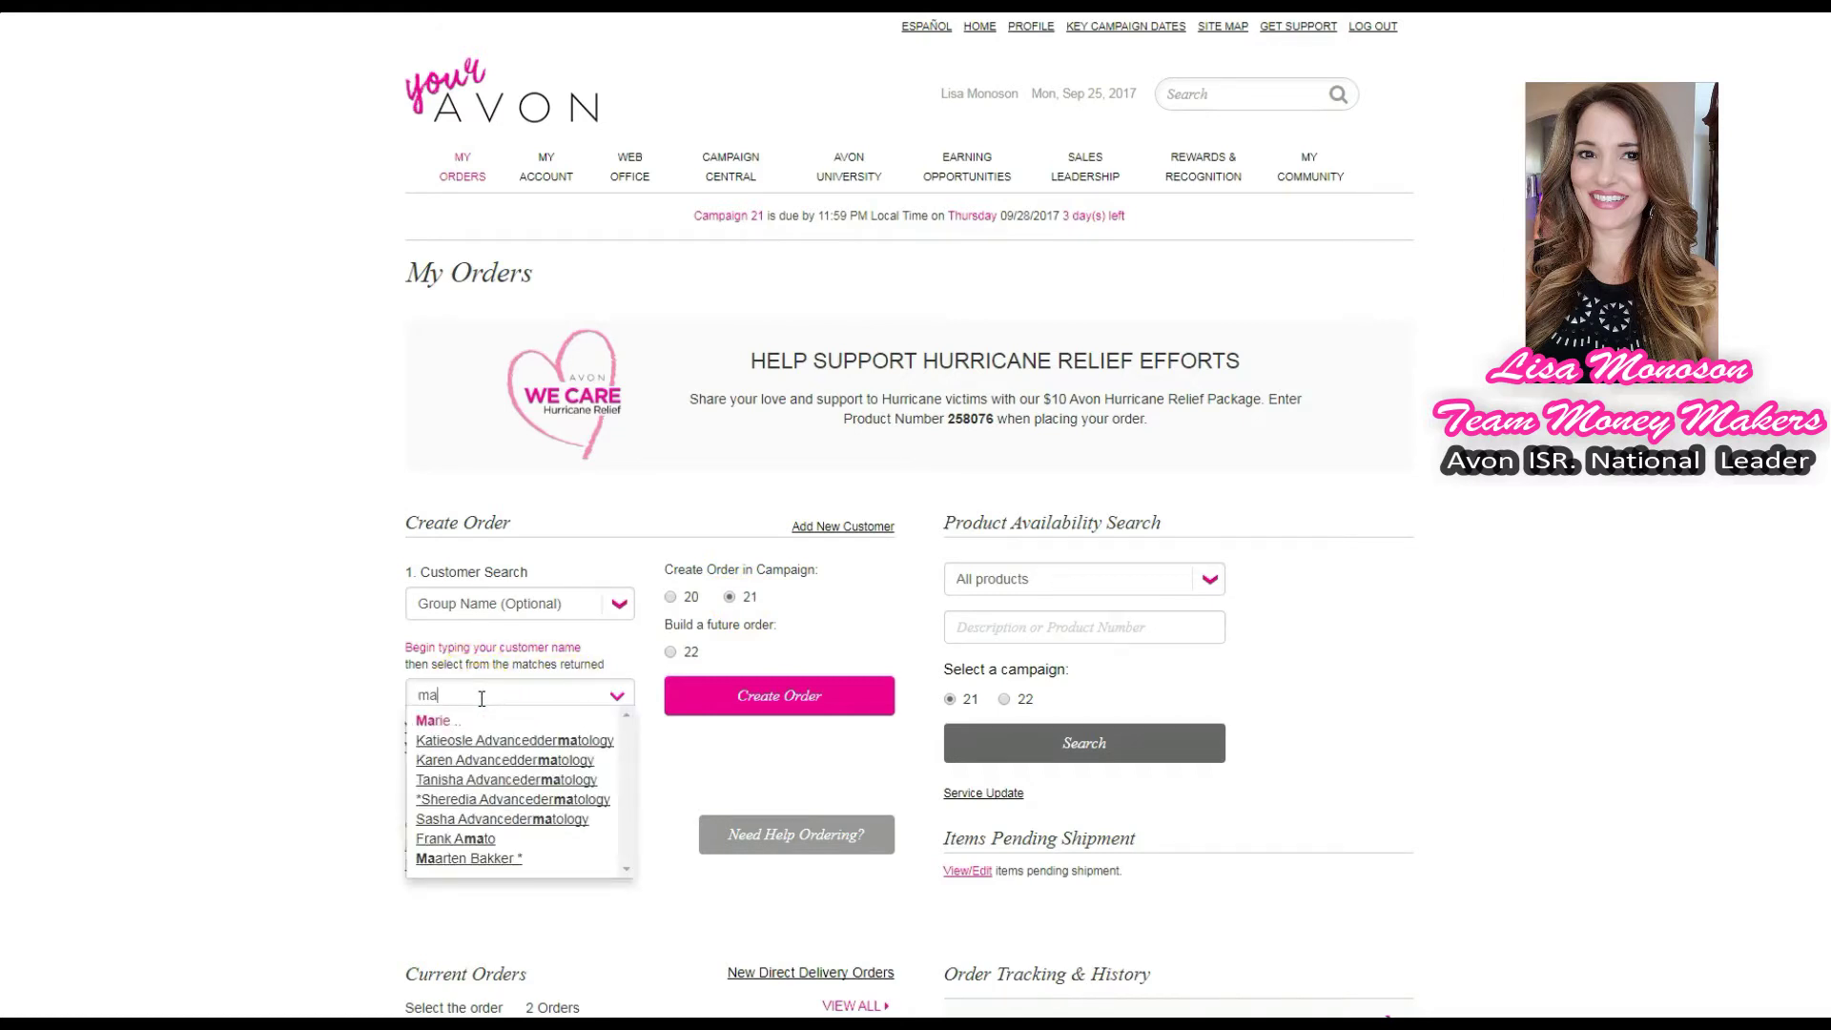
{"action": "type", "text": "ry"}
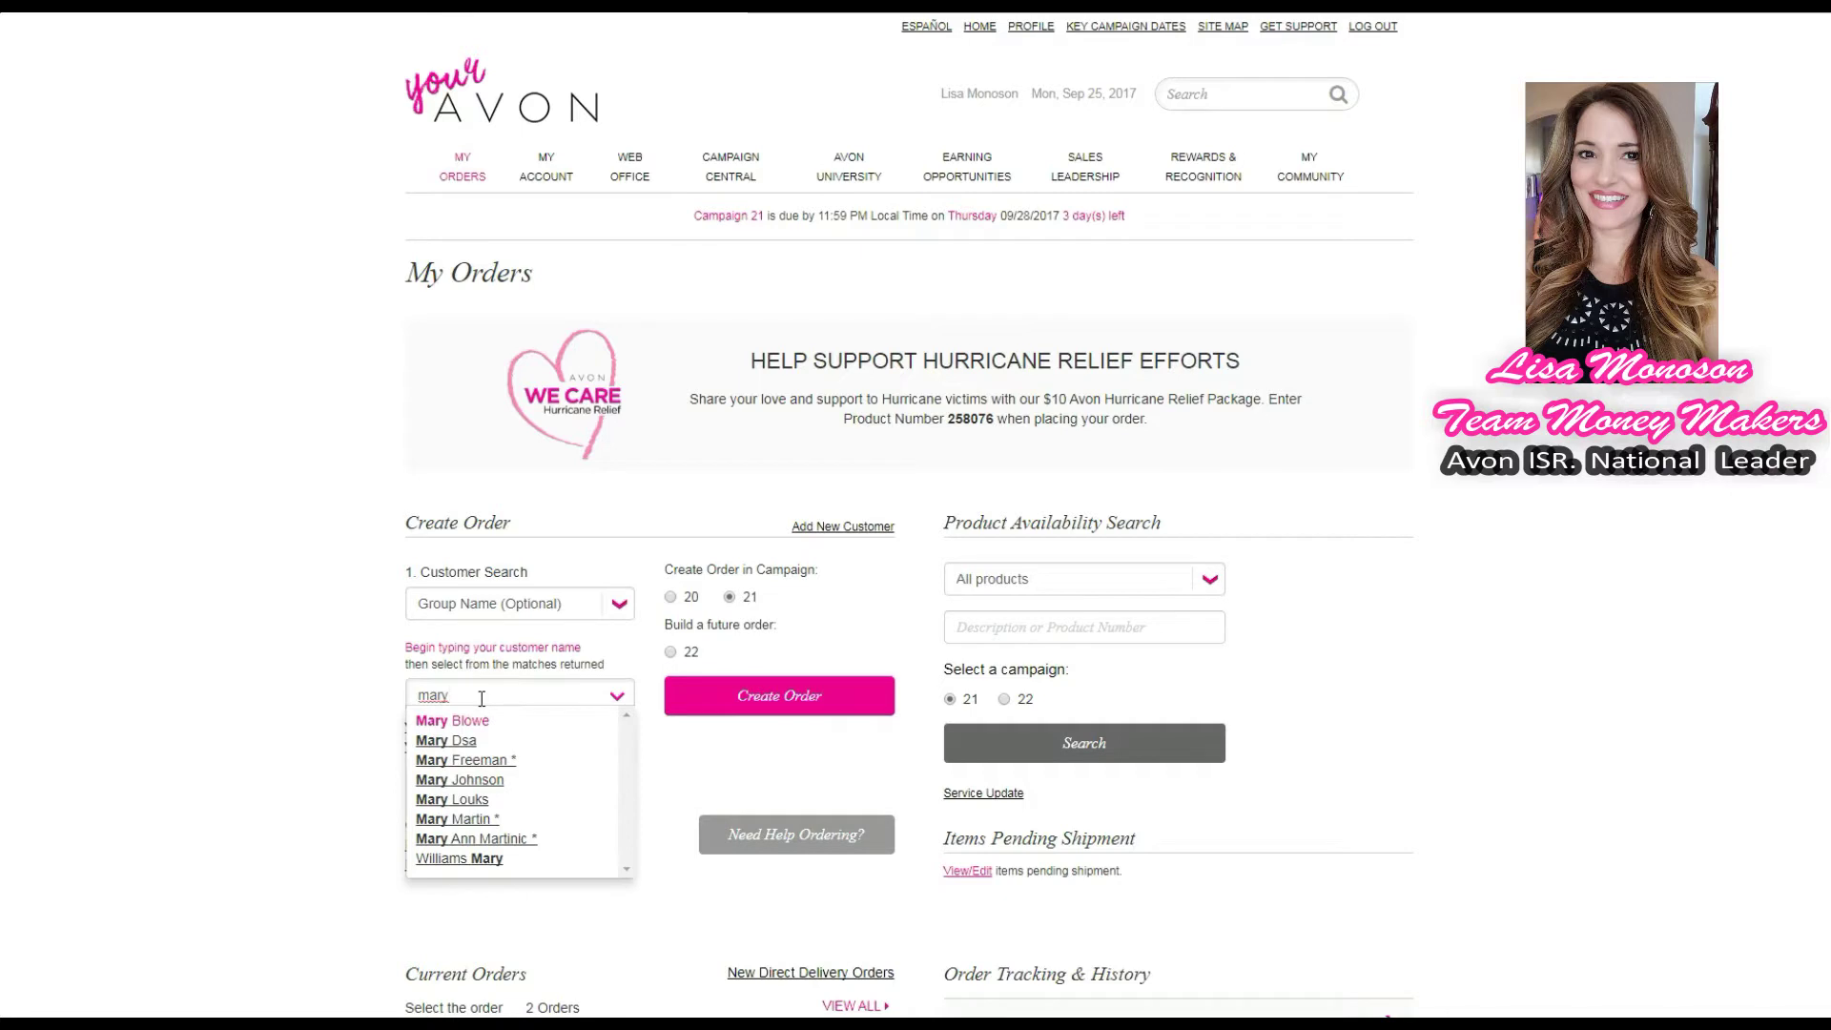
{"action": "left_click_drag", "start_coordinate": [479, 699], "coordinate": [368, 688]}
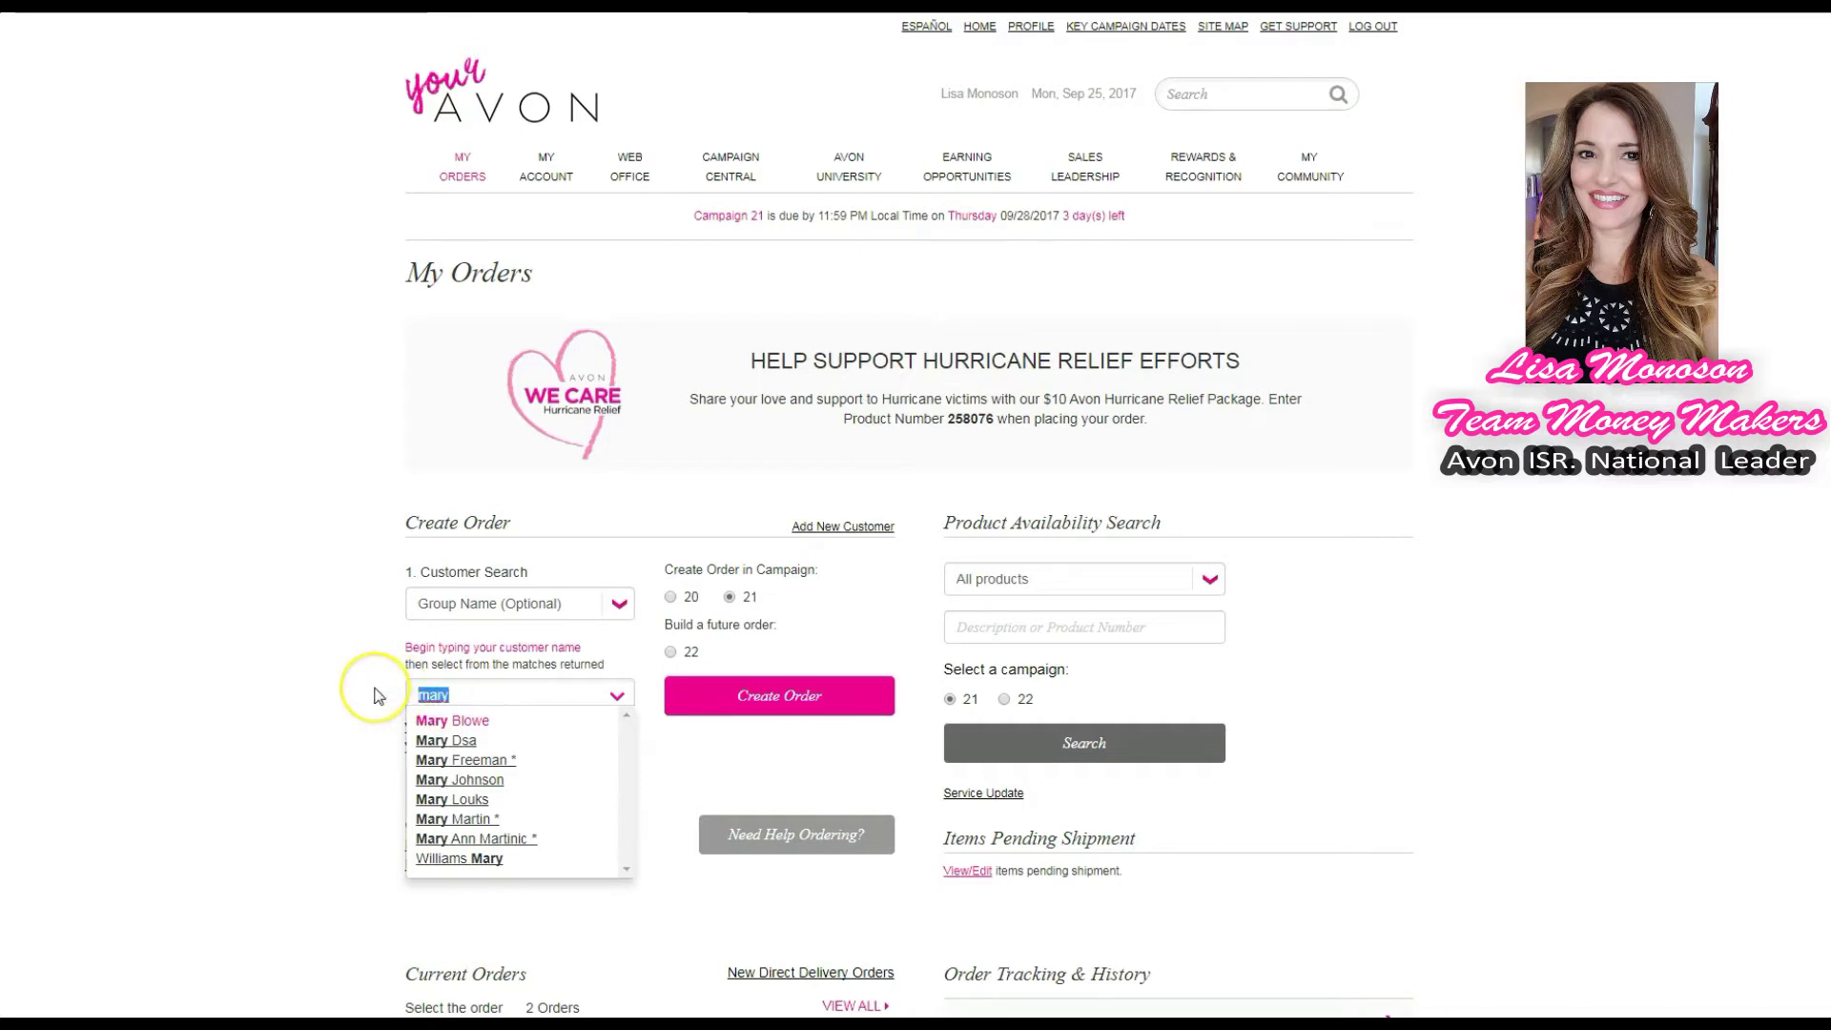
{"action": "type", "text": "ll"}
{"action": "type", "text": "sa"}
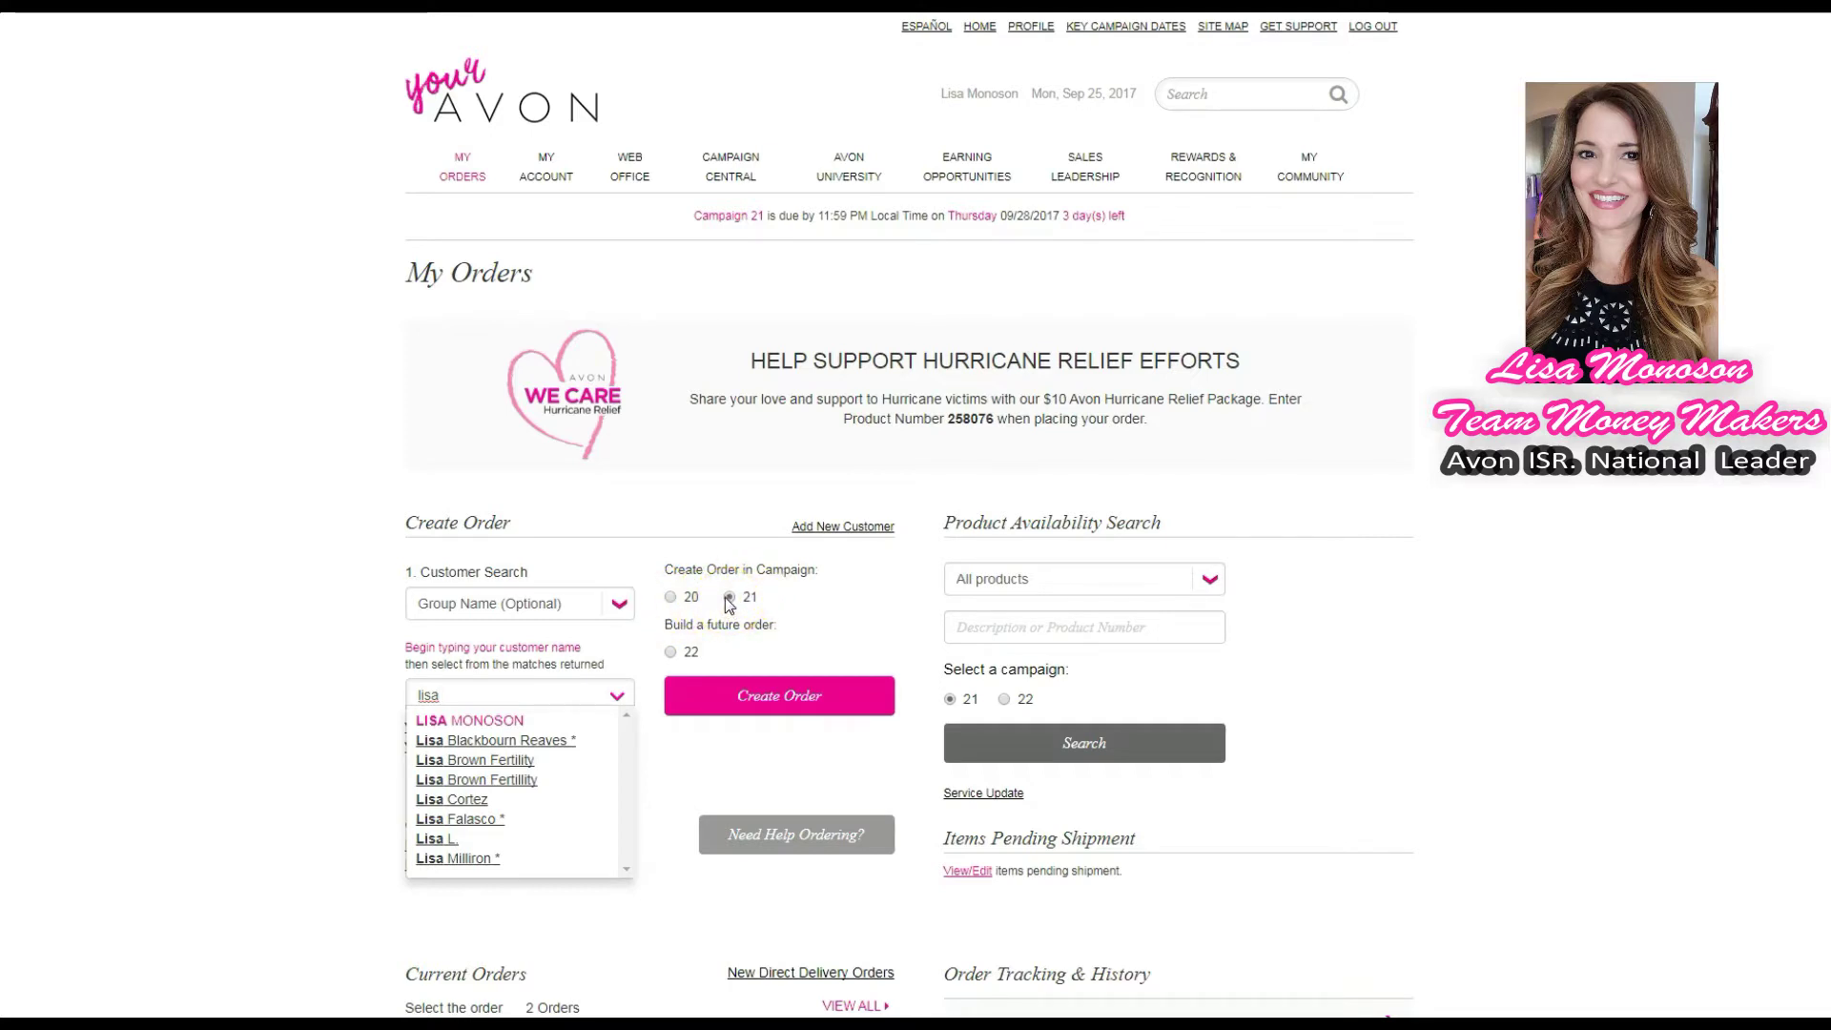
{"action": "left_click", "coordinate": [471, 720]}
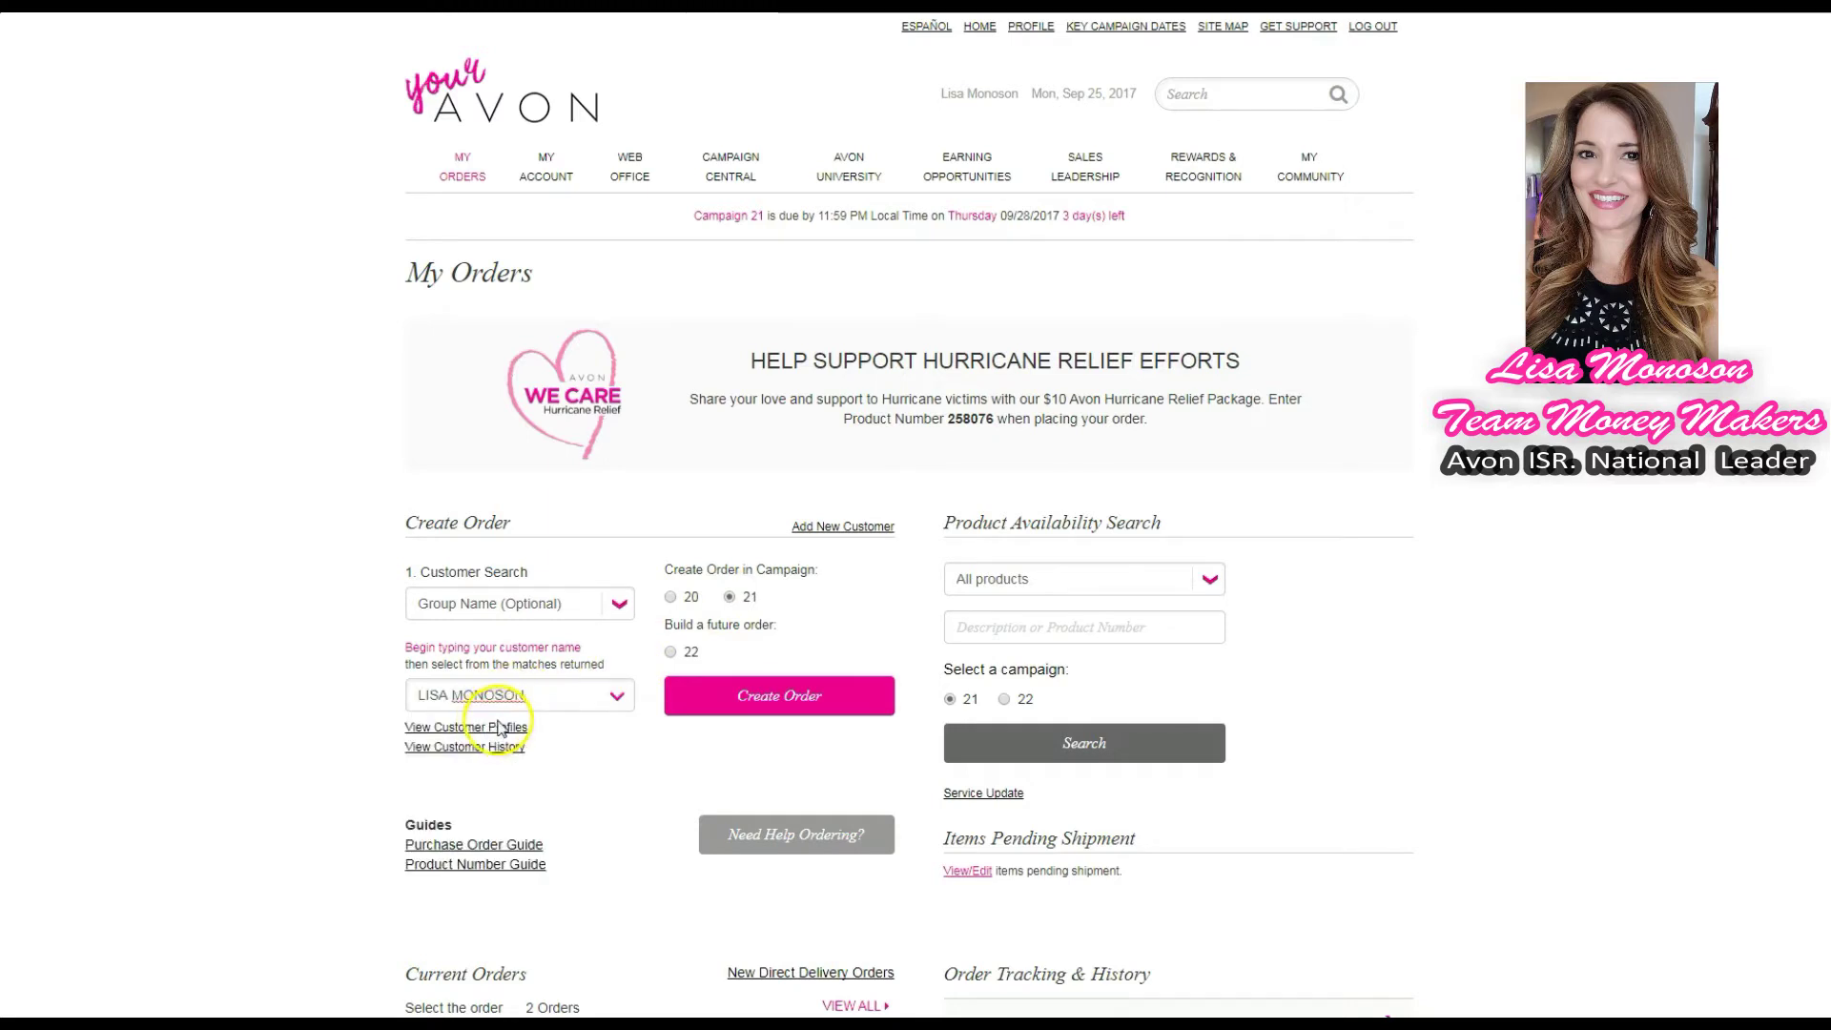
{"action": "left_click", "coordinate": [733, 699]}
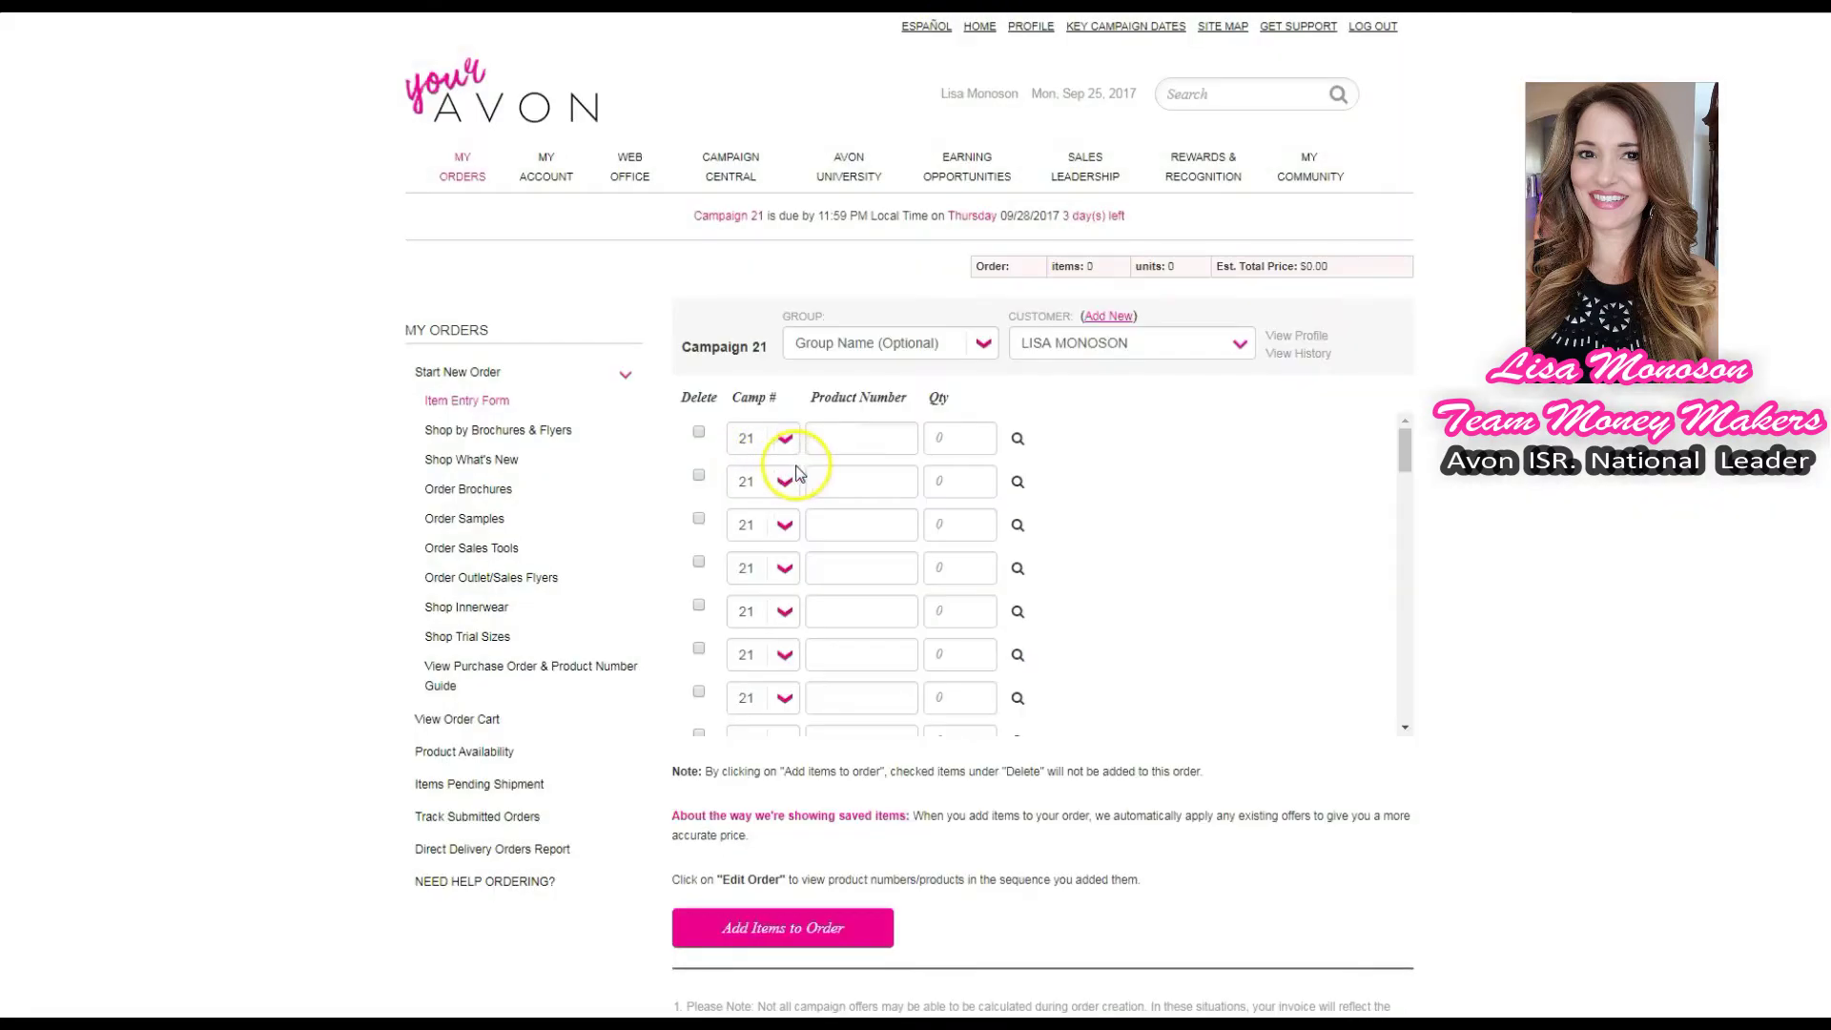
Add product 325920 and the second parfum in the Item Entry Form, totalling $38.00
{"action": "left_click", "coordinate": [844, 450]}
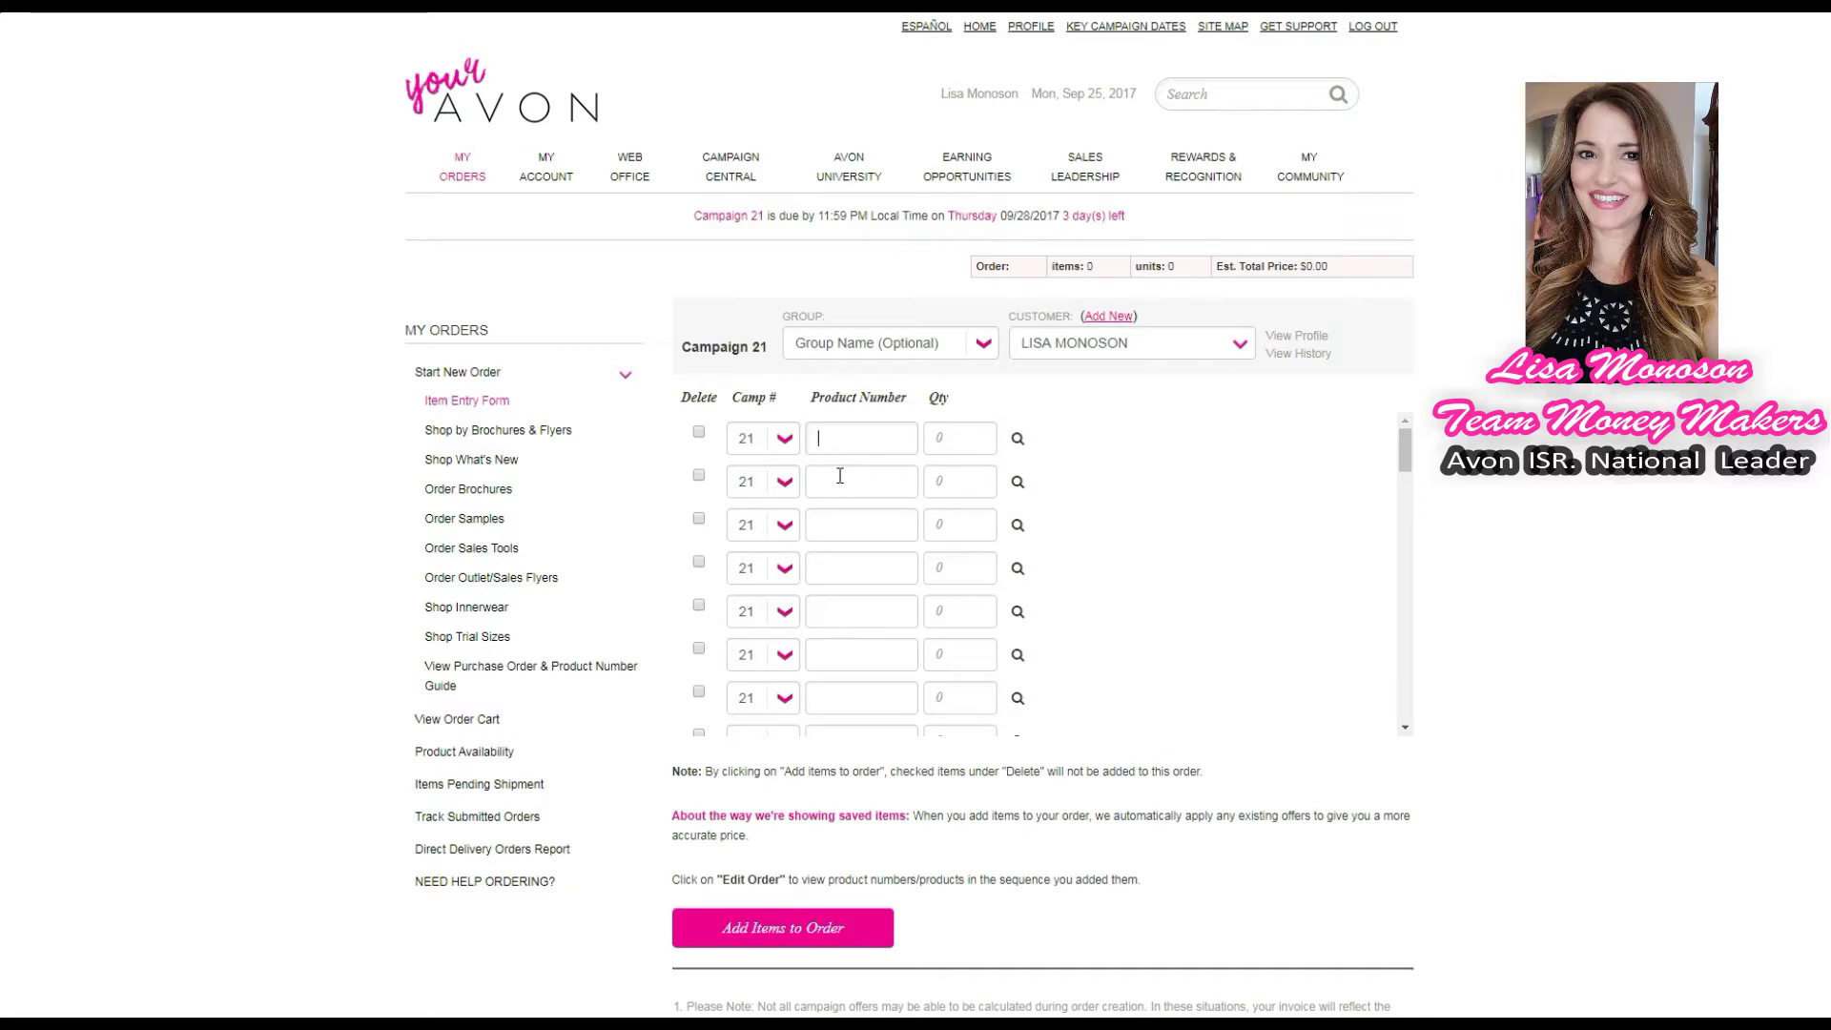
{"action": "type", "text": "325920"}
{"action": "key", "text": "Tab"}
{"action": "type", "text": "91"}
{"action": "left_click", "coordinate": [785, 939]}
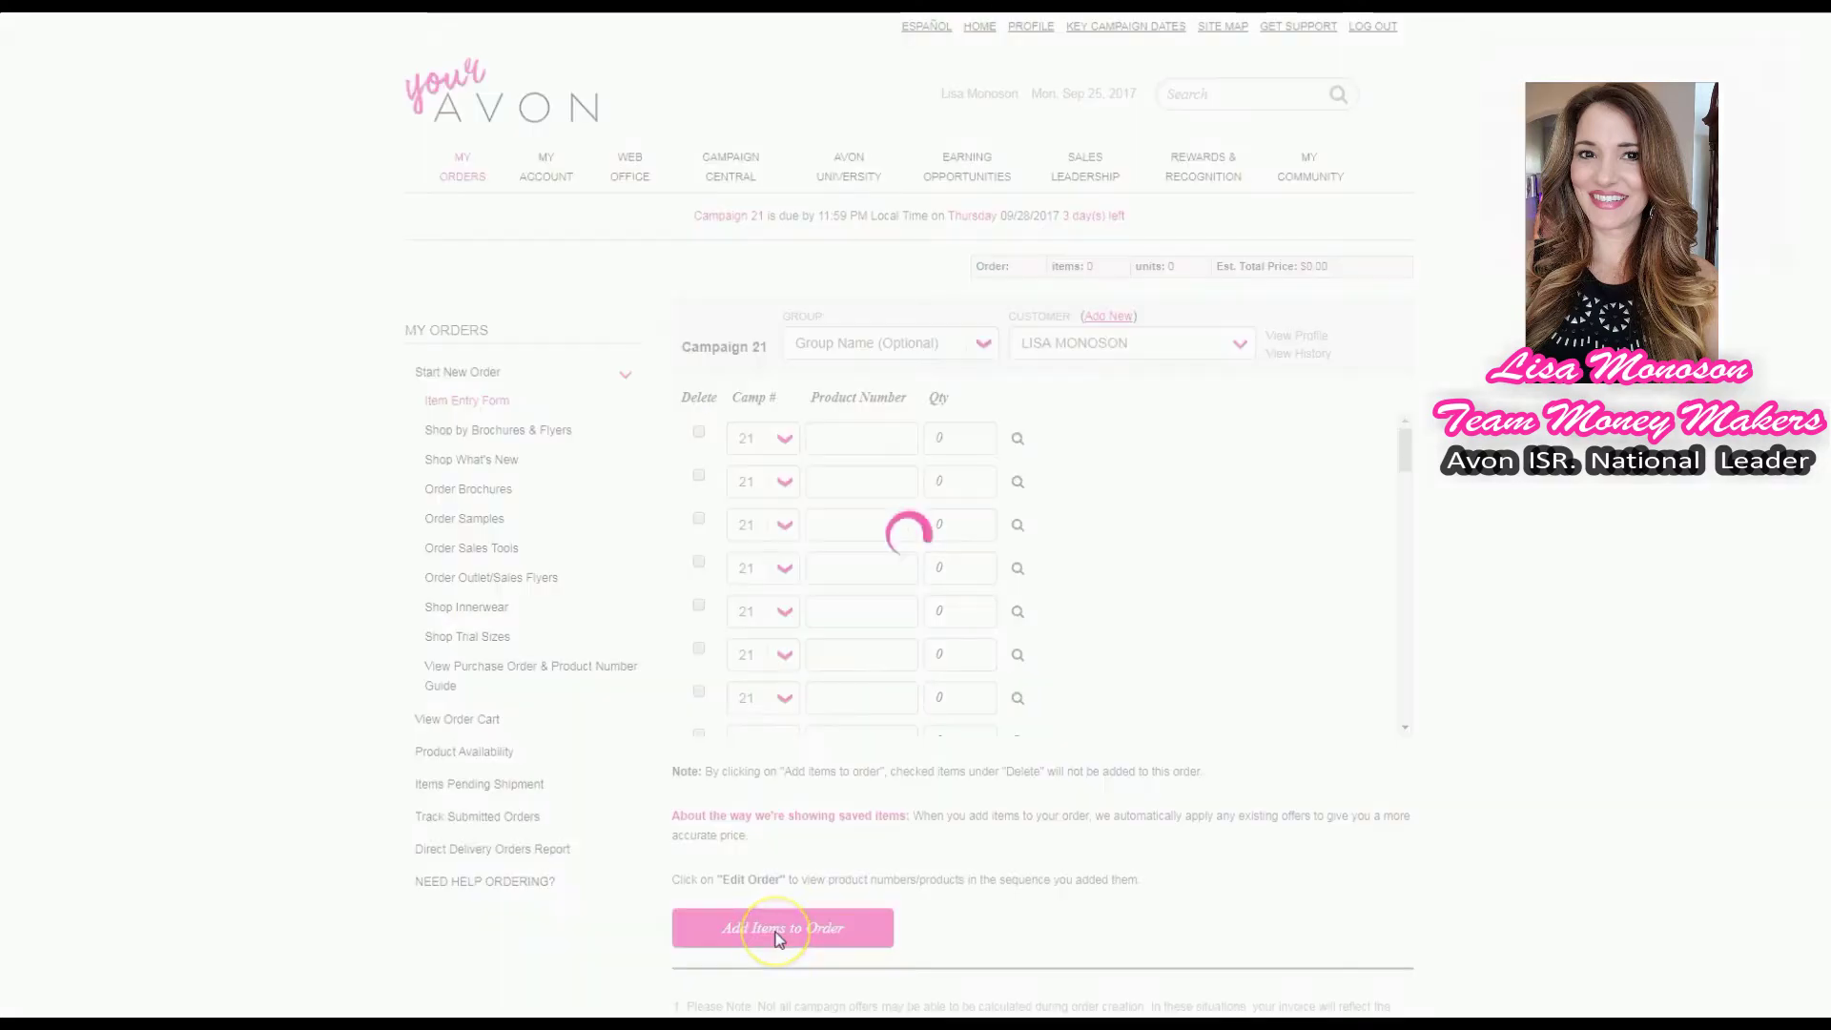
{"action": "scroll", "coordinate": [1054, 798], "scroll_direction": "down", "scroll_amount": 2}
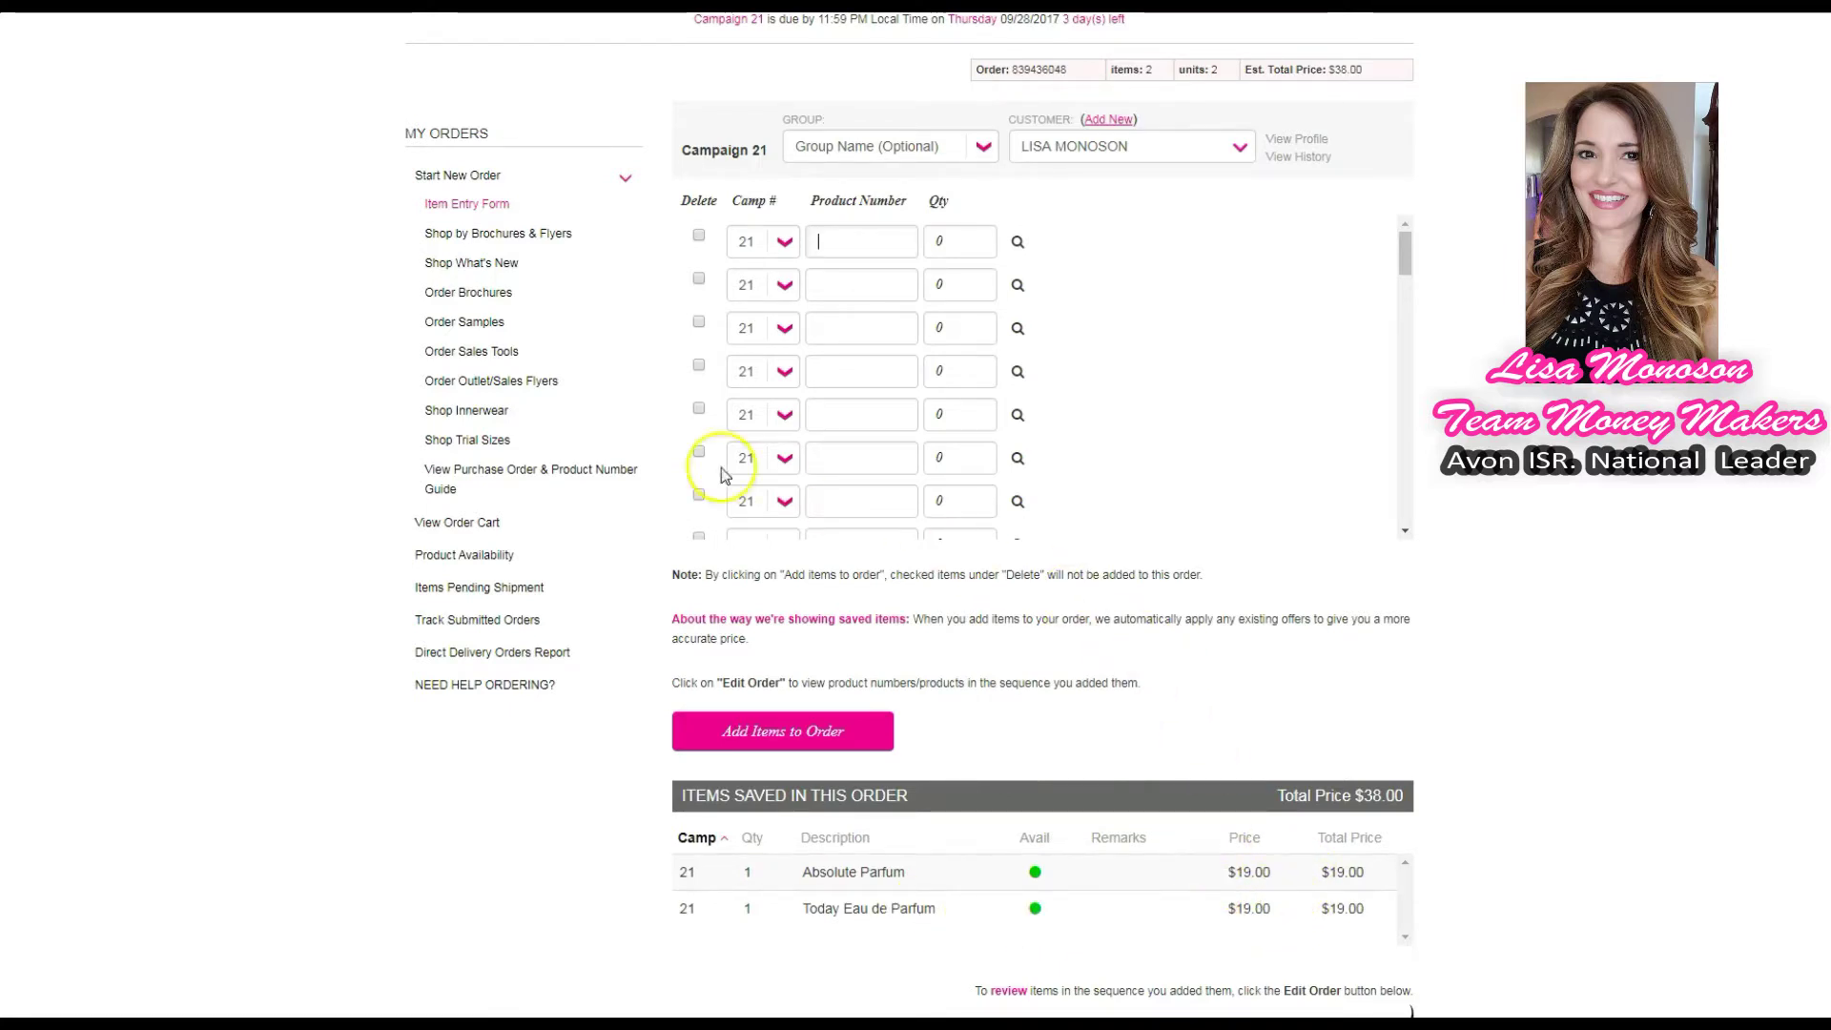
{"action": "scroll", "coordinate": [525, 349], "scroll_direction": "up", "scroll_amount": 2}
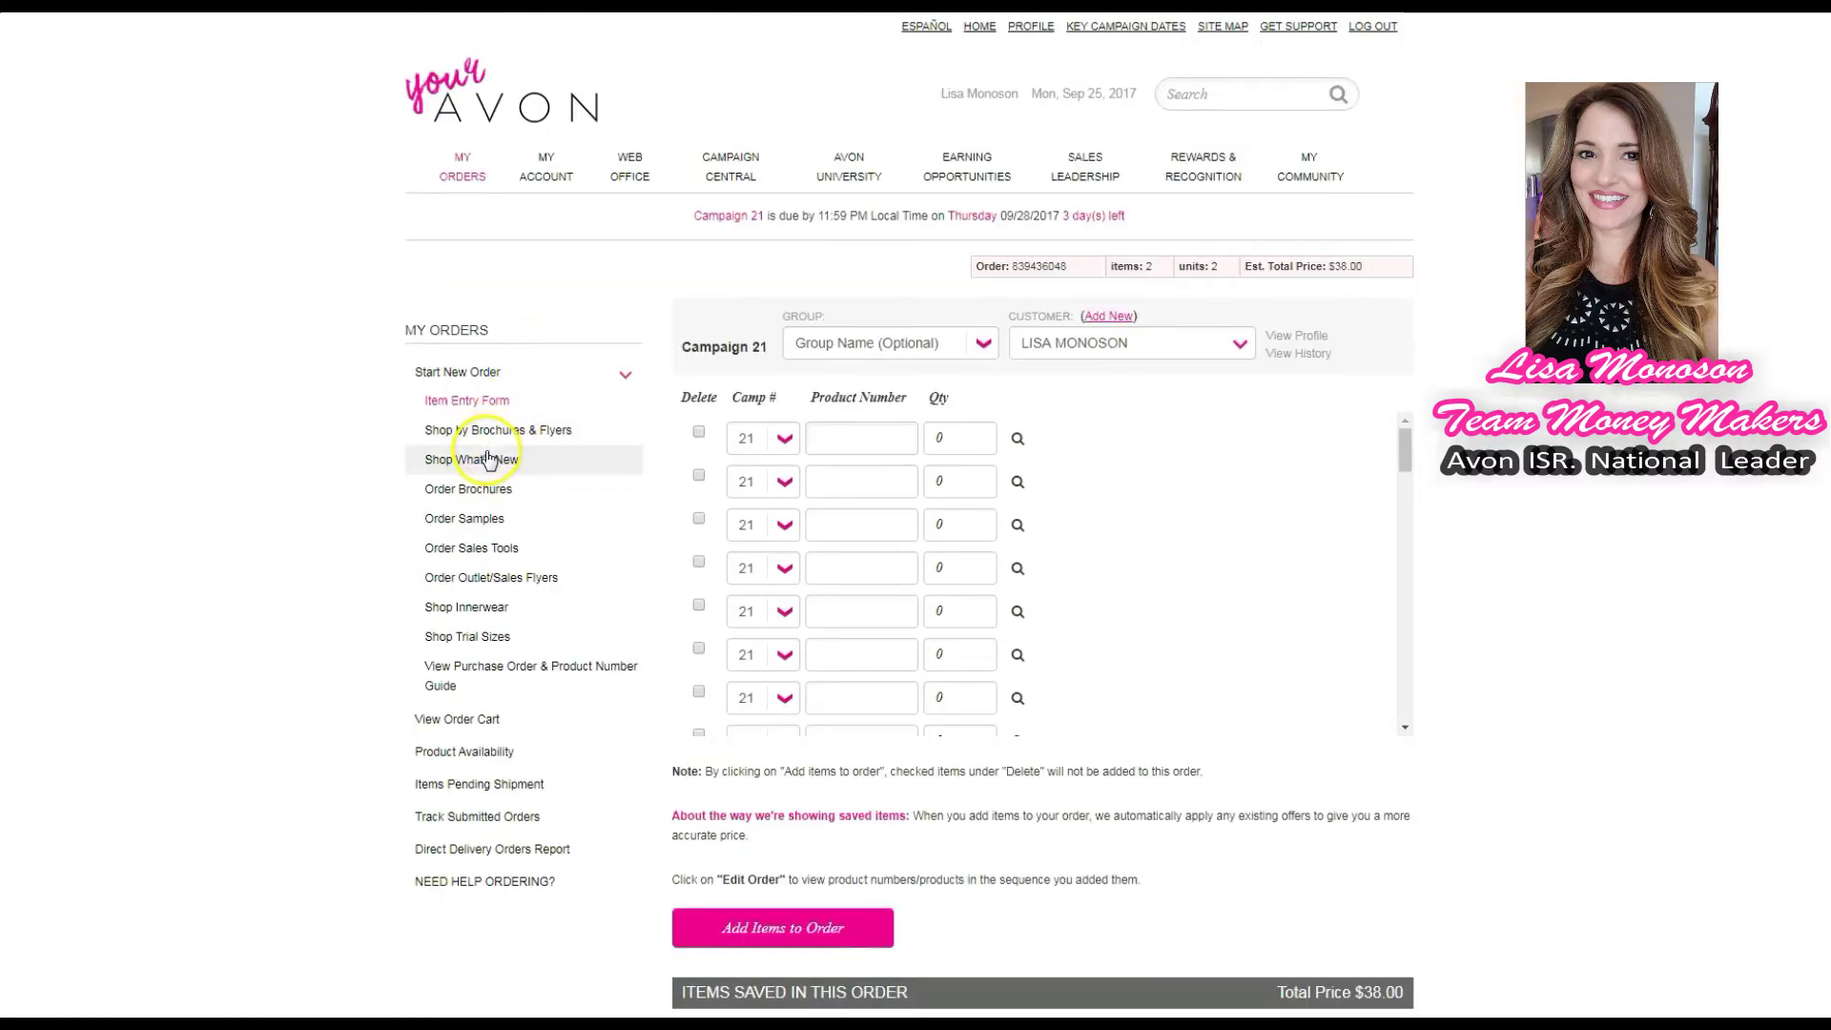
Add Beyond Color Variety Pack 1 and 2 lipstick samples, making 4 items at $41.50
{"action": "left_click", "coordinate": [479, 525]}
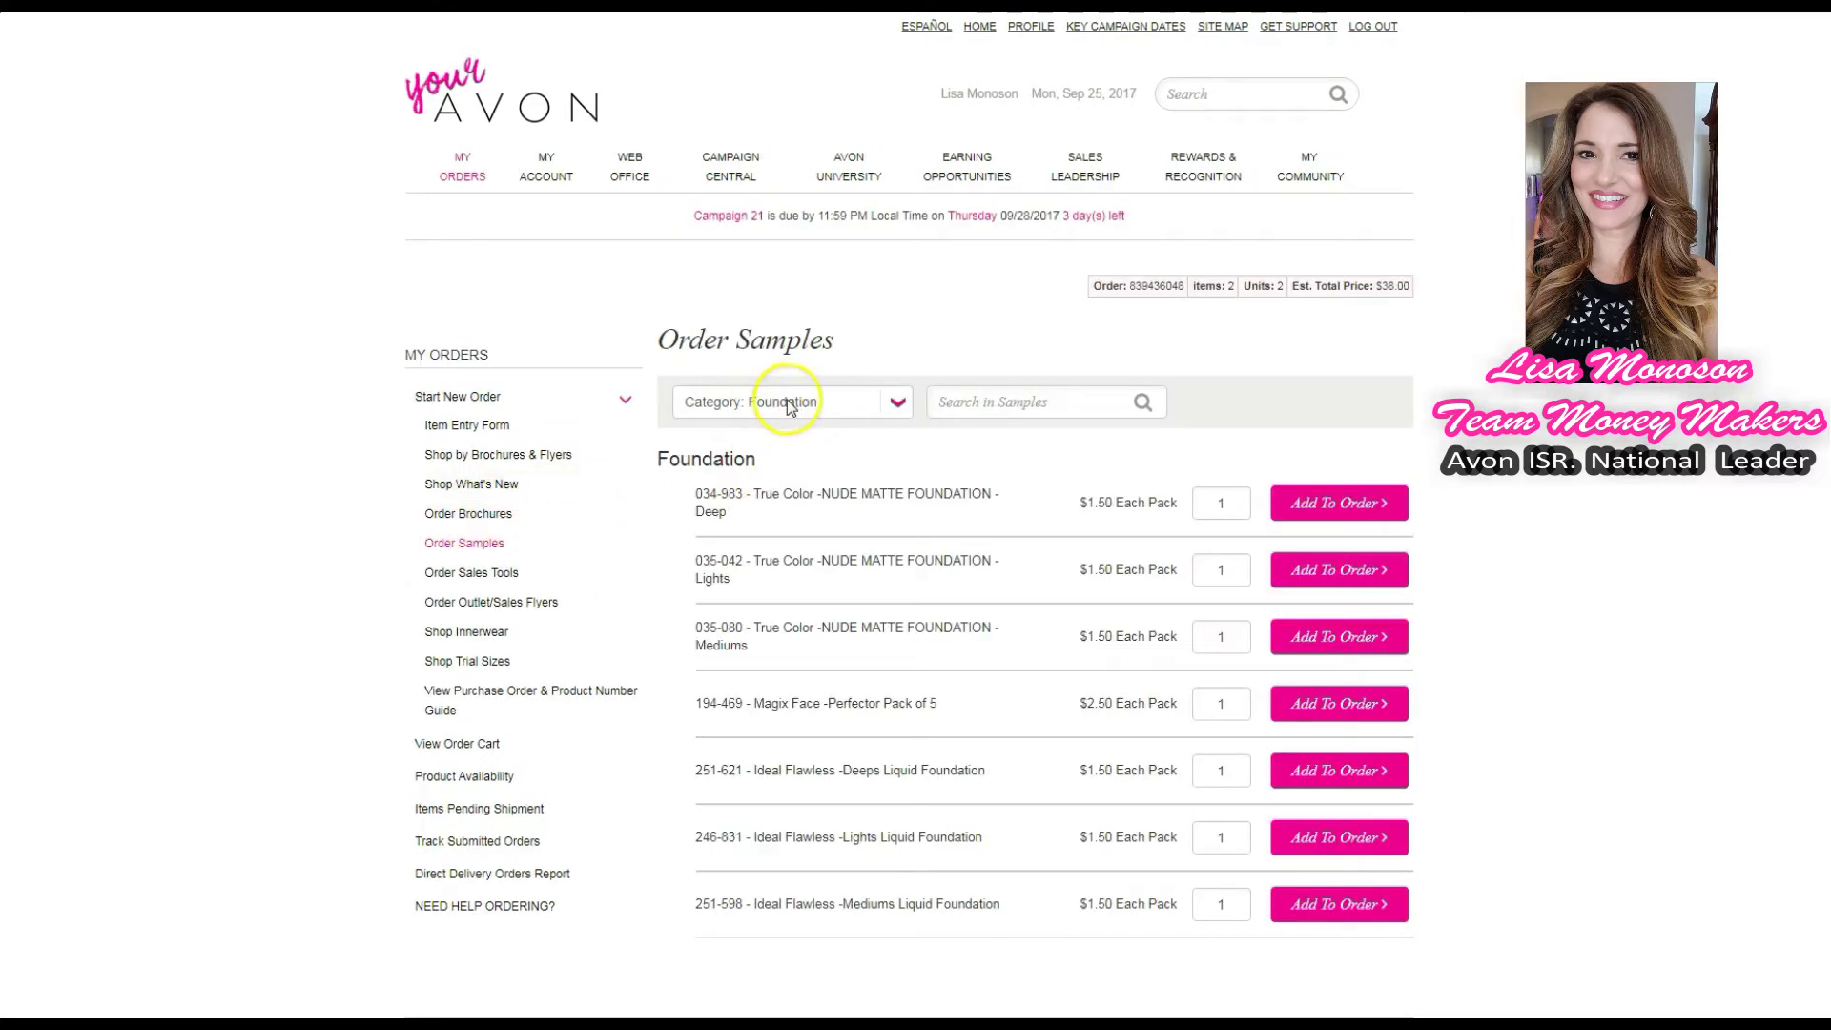
{"action": "left_click", "coordinate": [897, 405]}
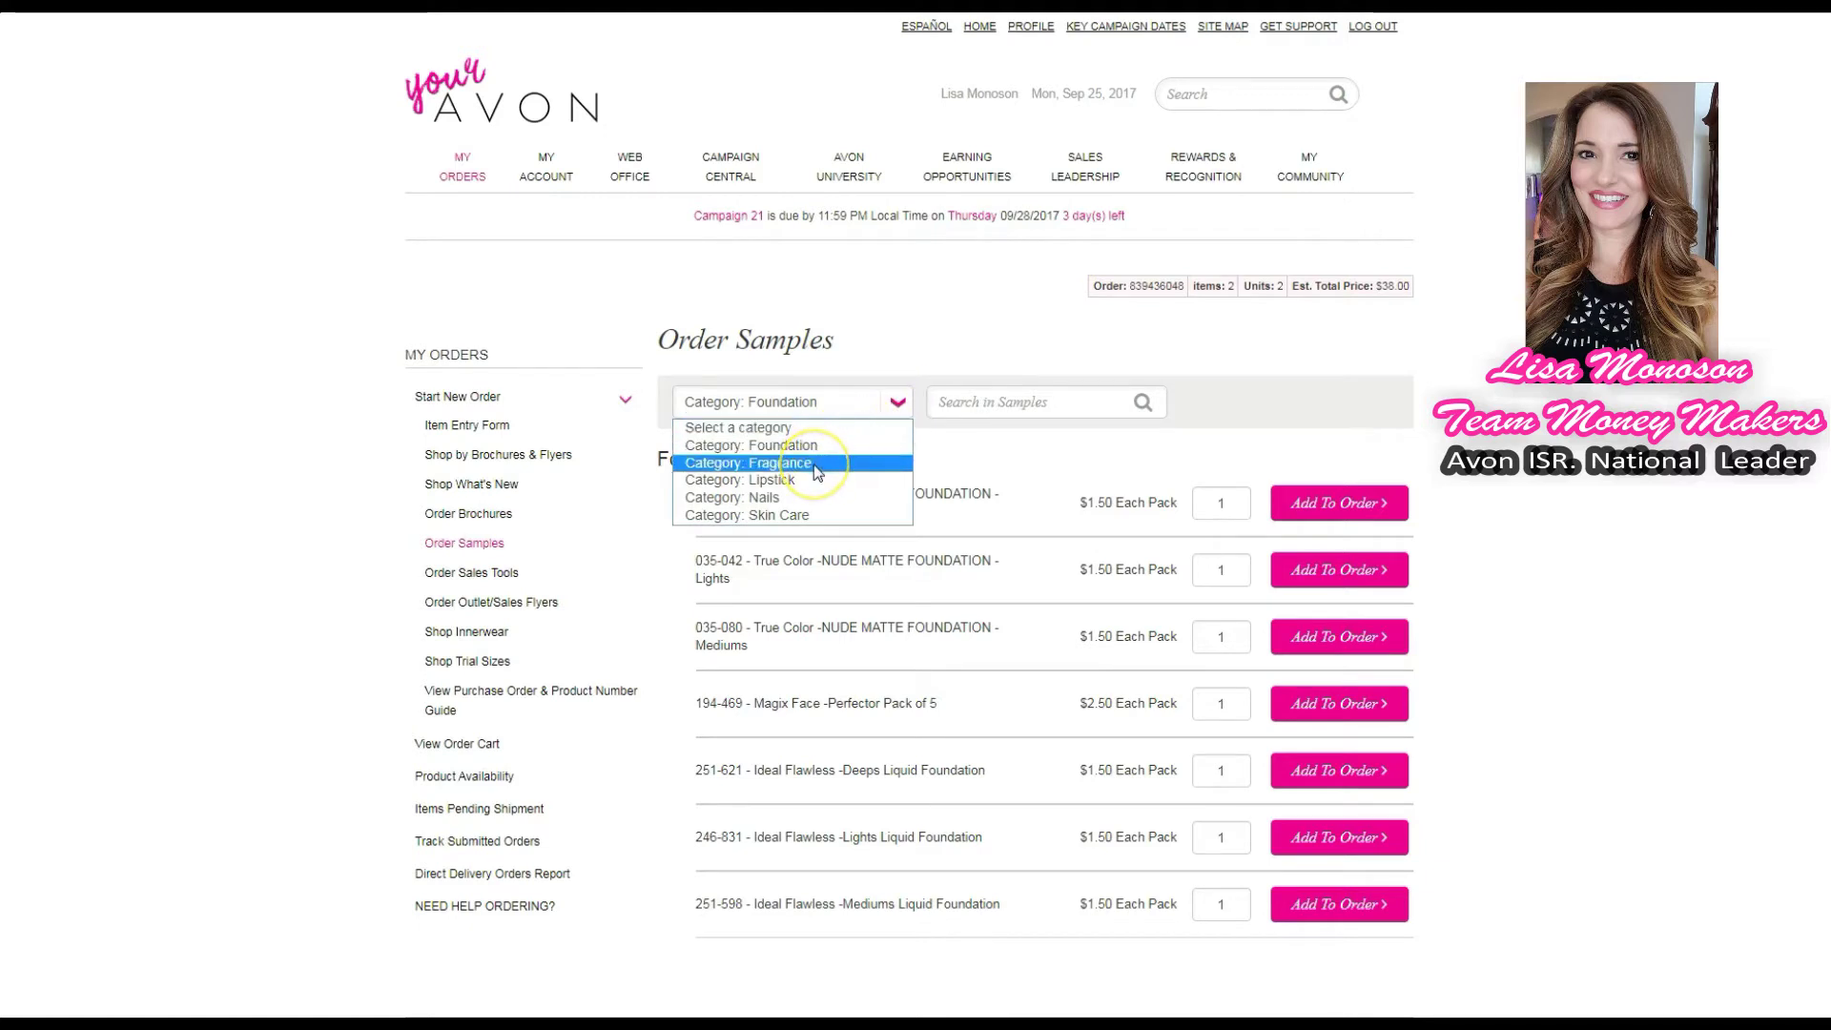
{"action": "left_click", "coordinate": [763, 480]}
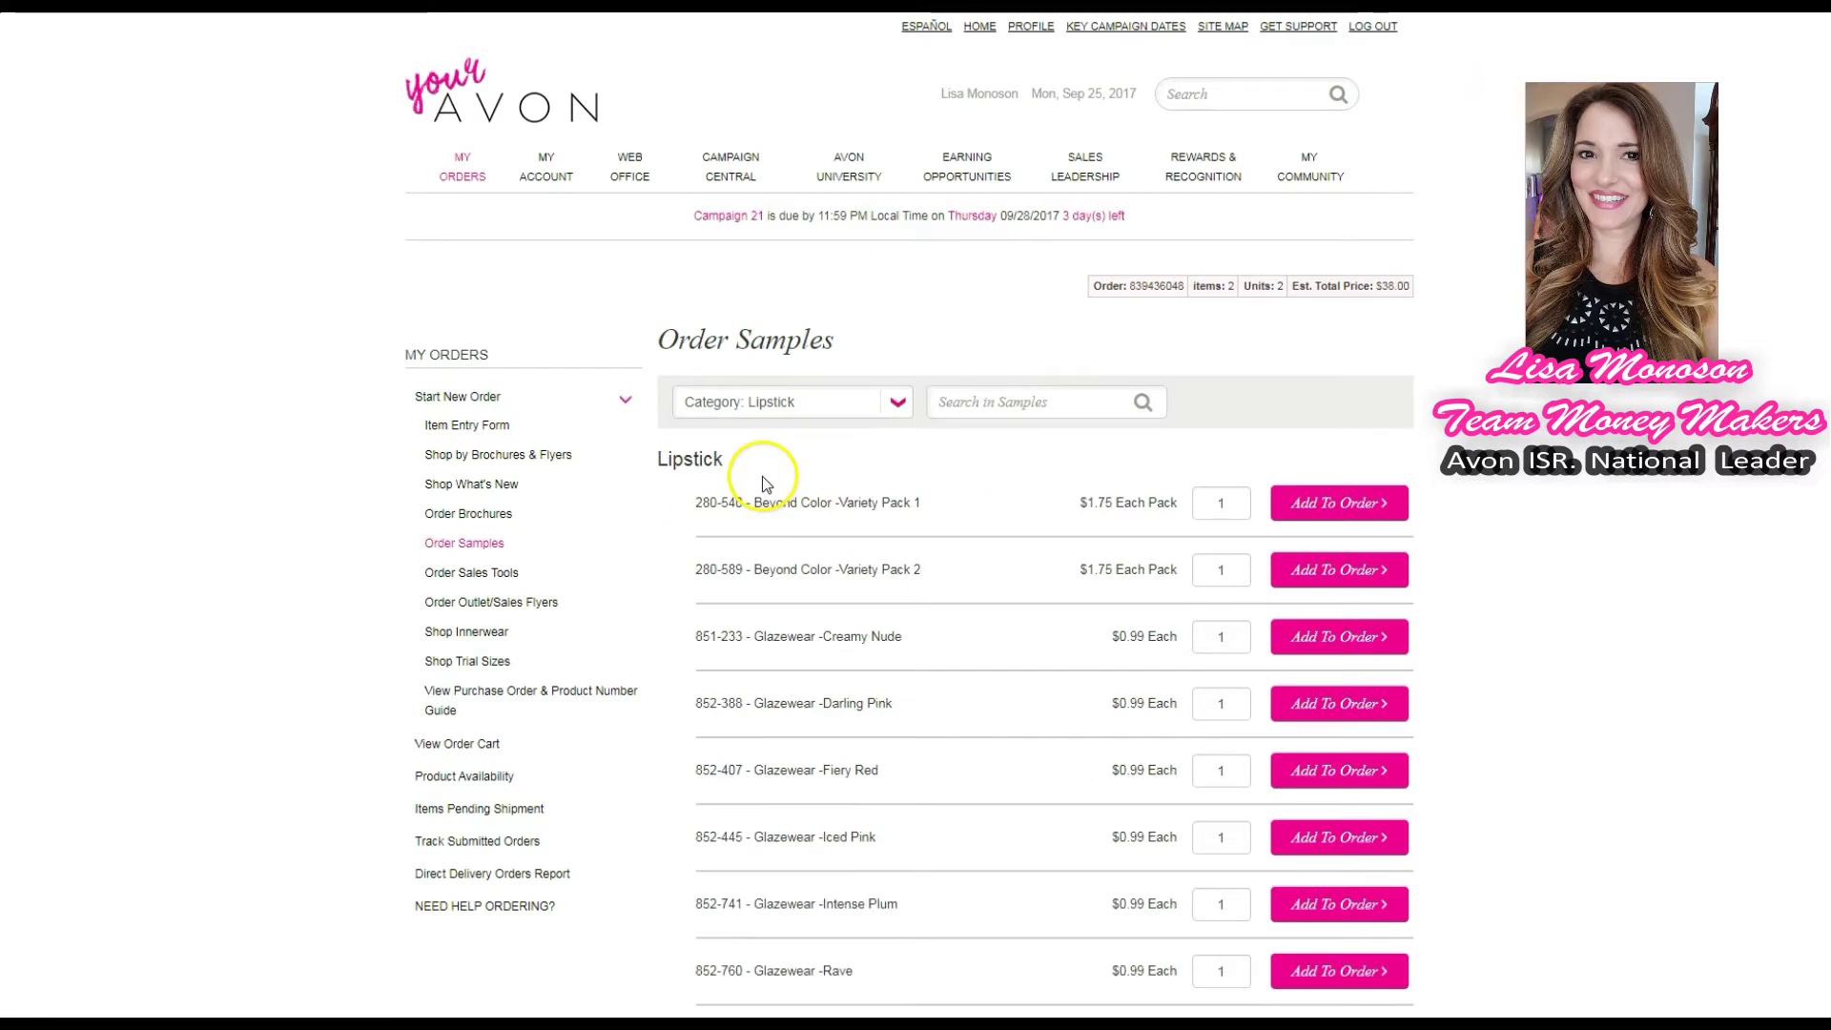
{"action": "left_click", "coordinate": [1349, 506]}
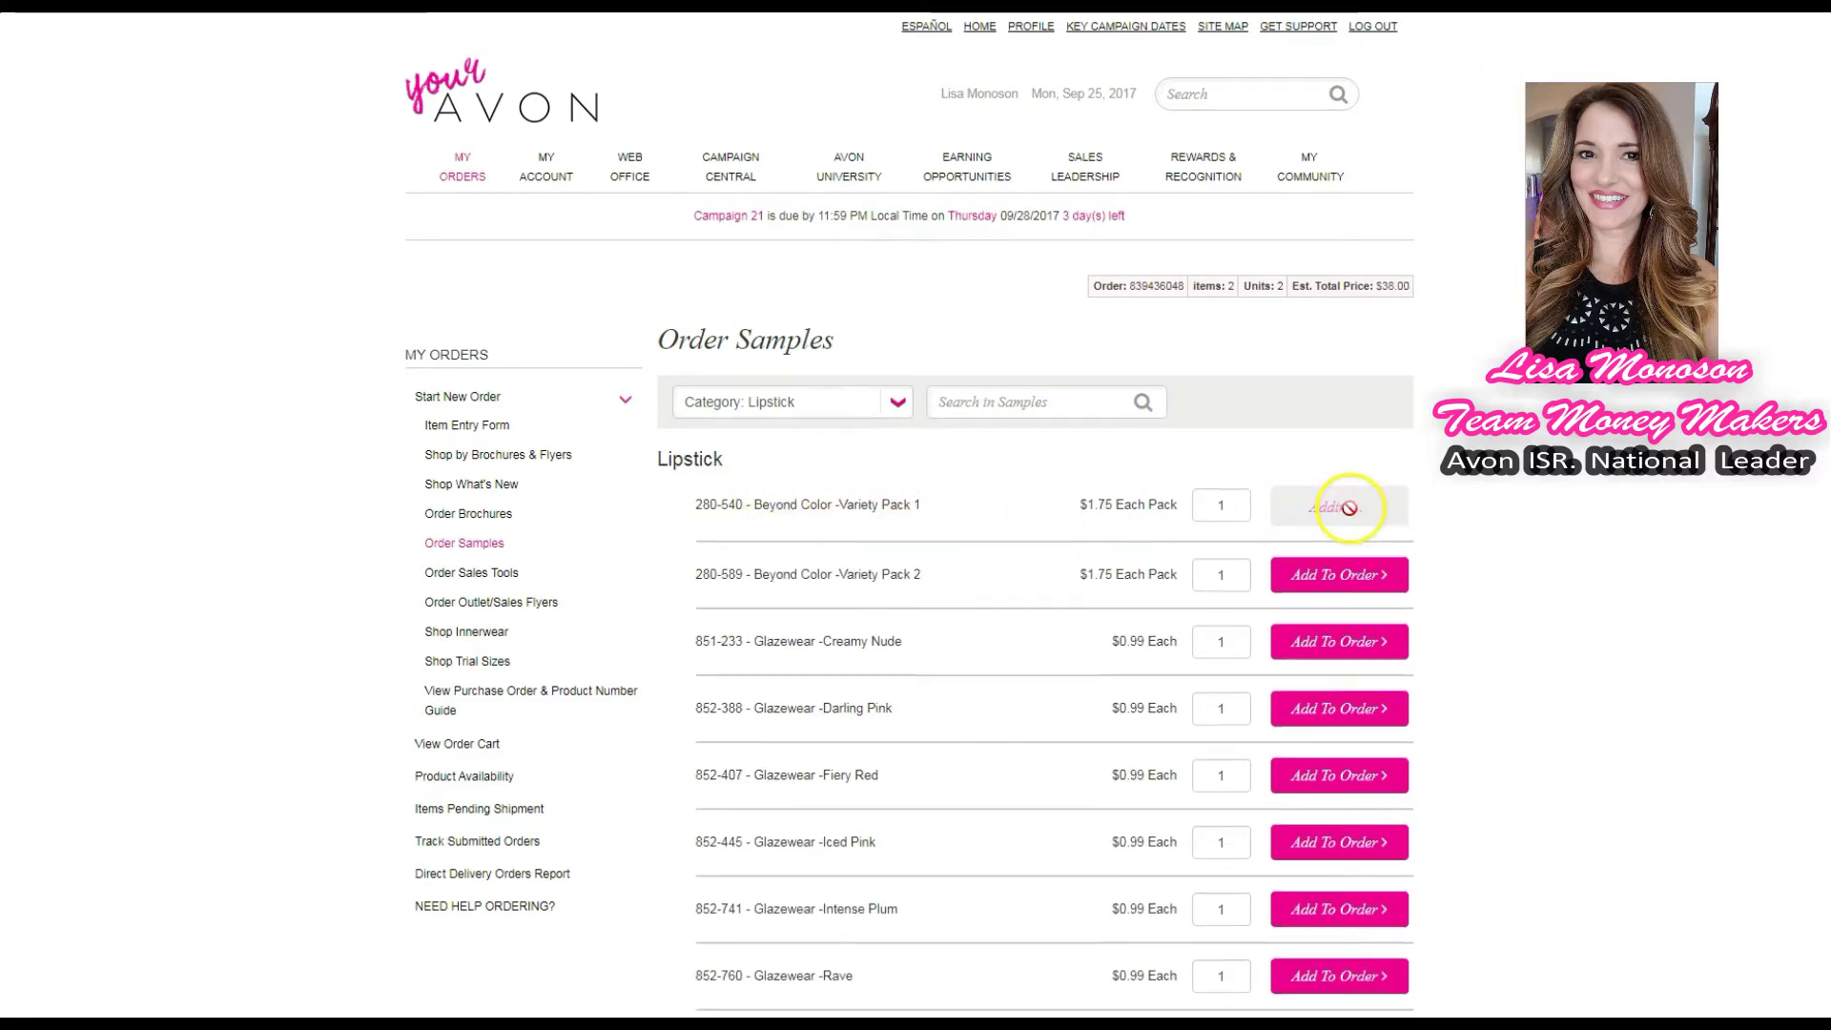
{"action": "left_click", "coordinate": [1313, 584]}
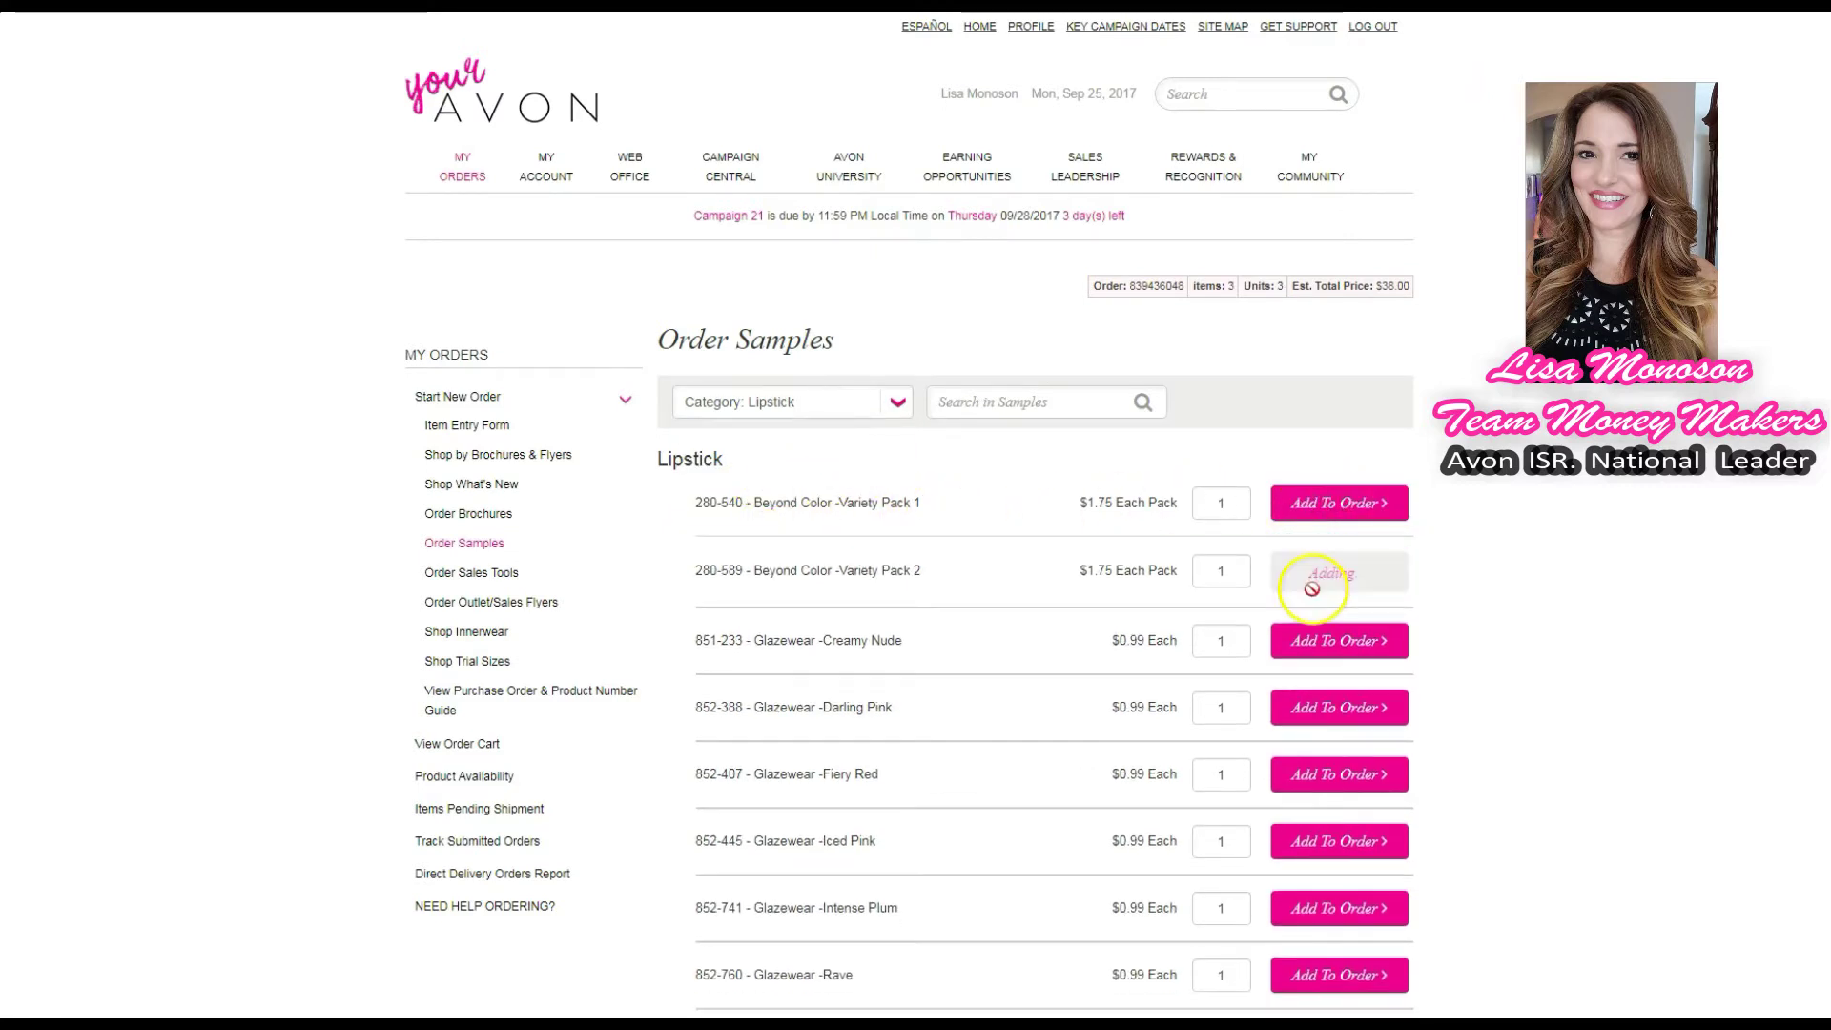
{"action": "scroll", "coordinate": [1217, 574], "scroll_direction": "down", "scroll_amount": 7}
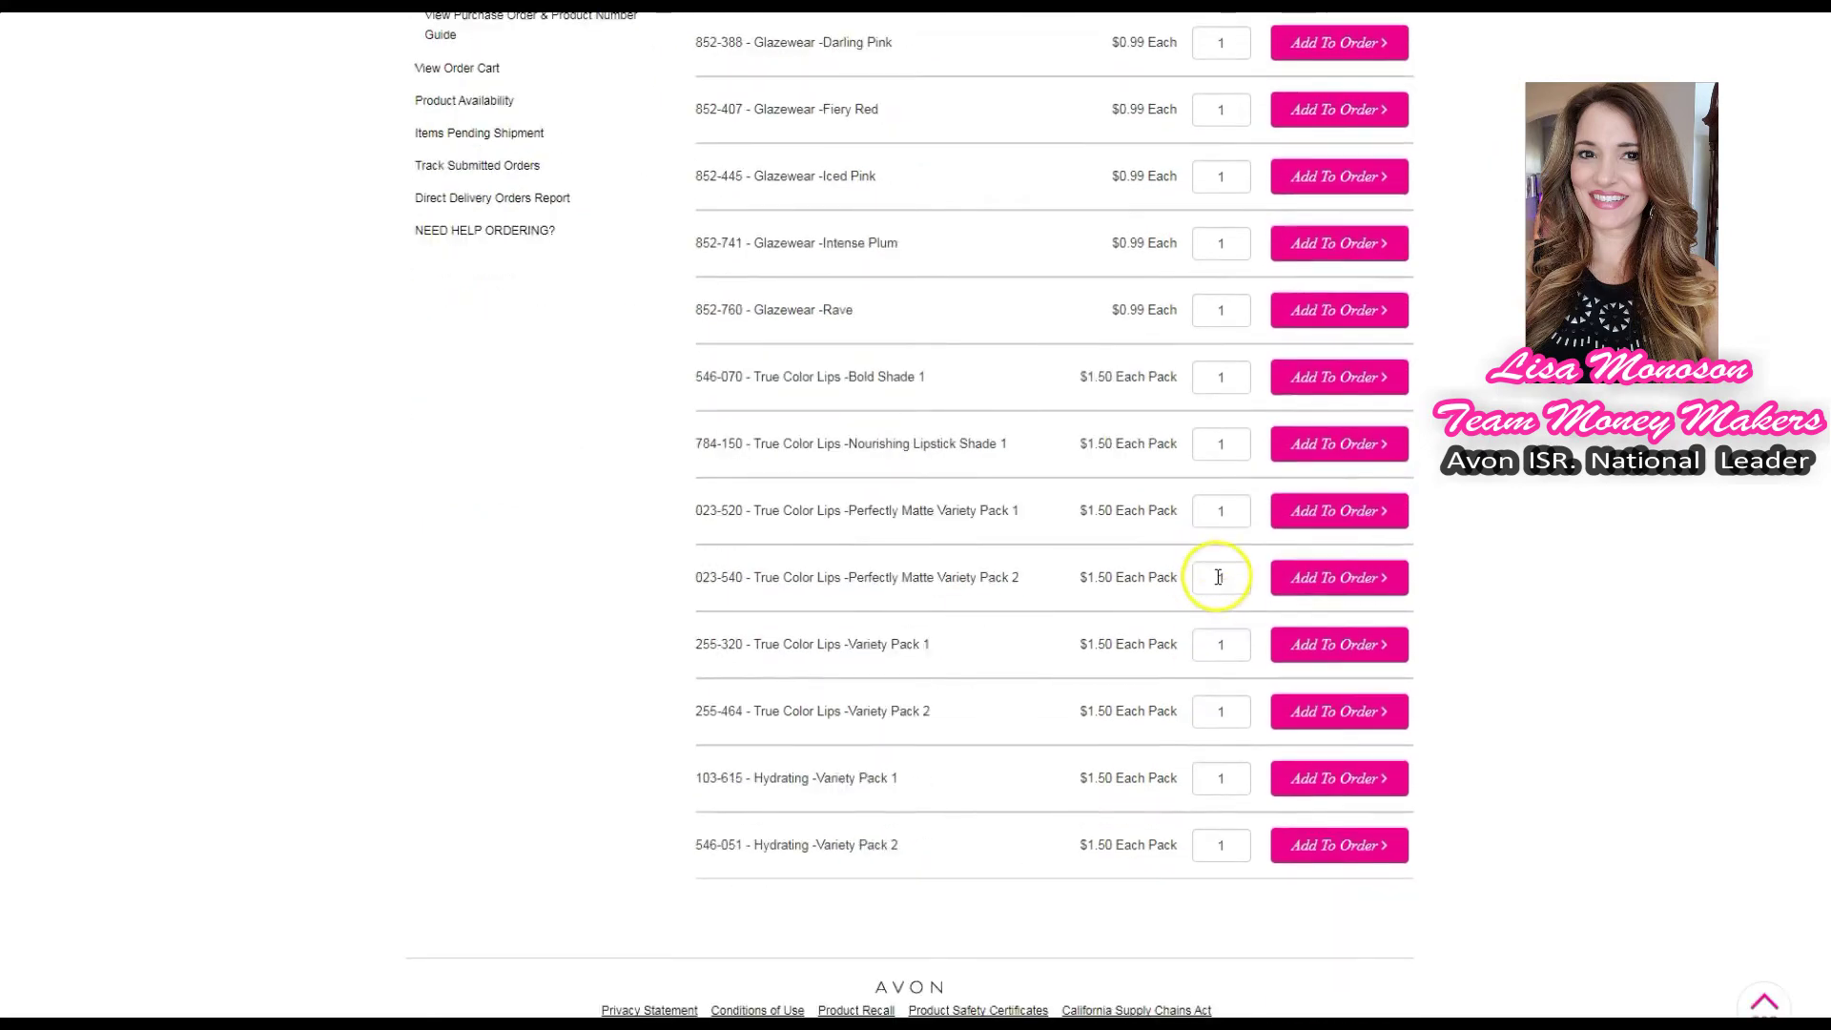
{"action": "scroll", "coordinate": [1177, 577], "scroll_direction": "up", "scroll_amount": 7}
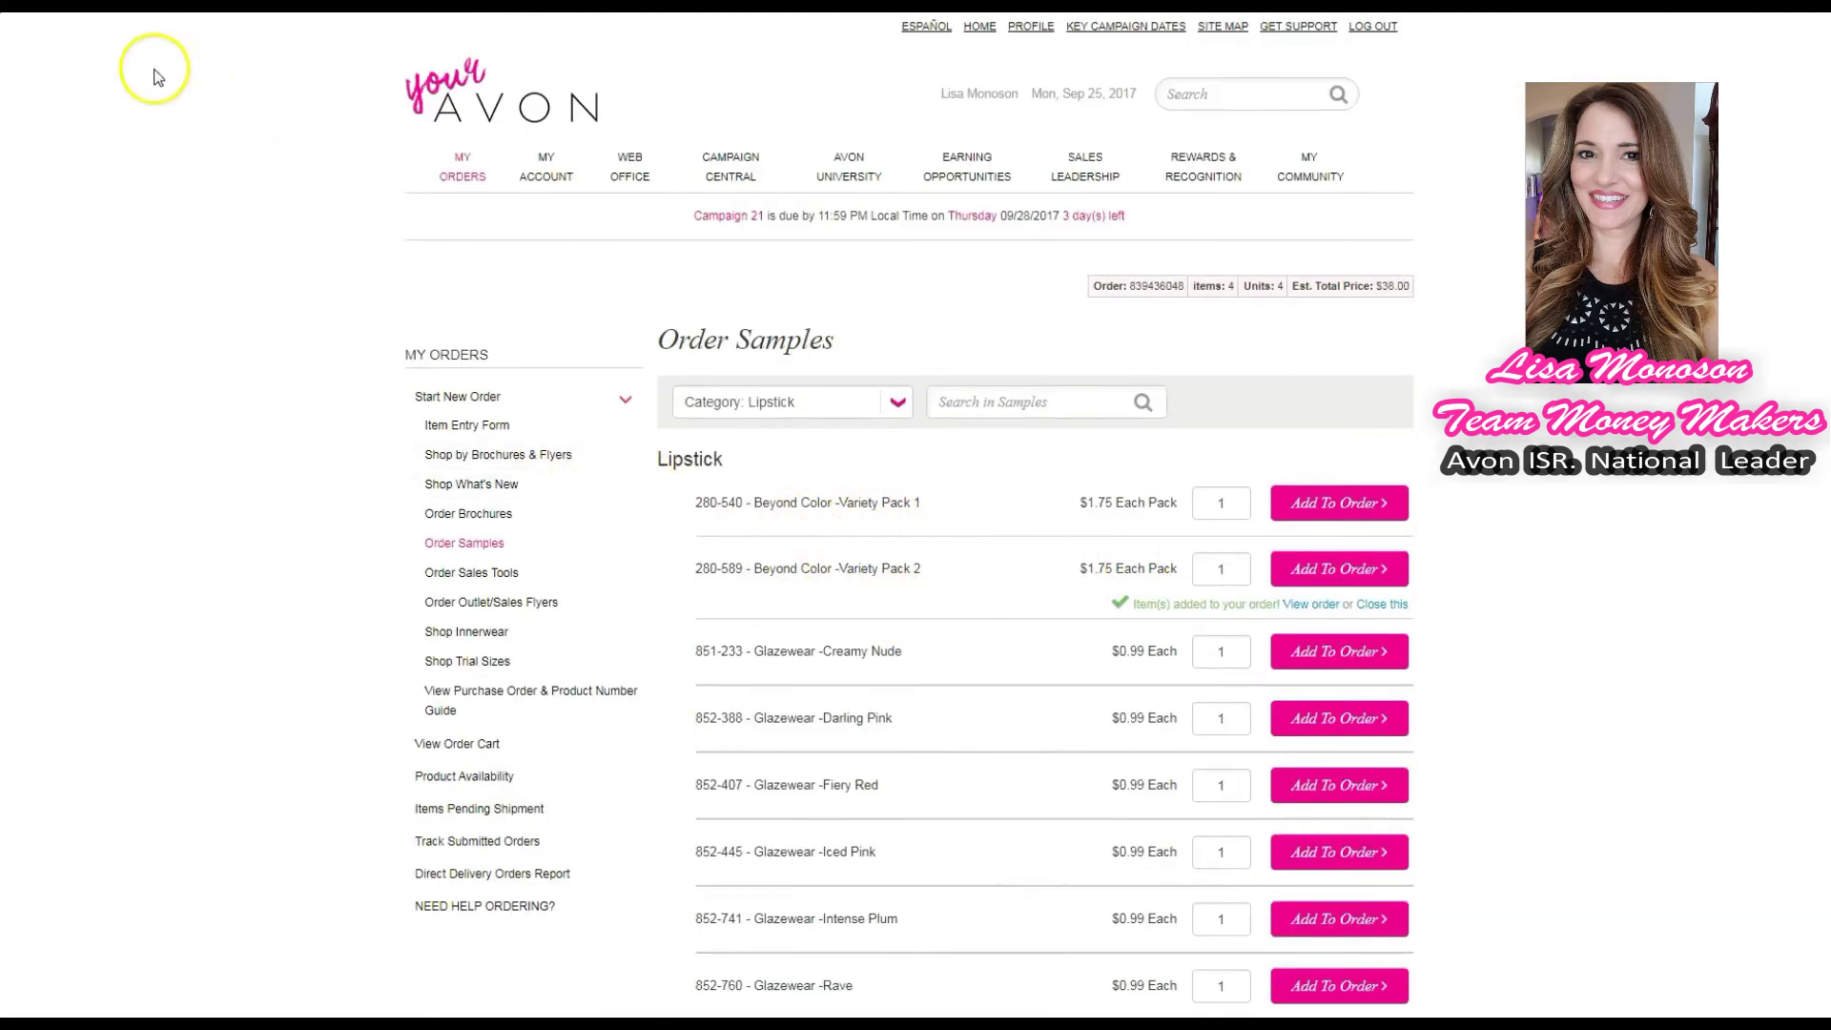
{"action": "scroll", "coordinate": [830, 468], "scroll_direction": "down", "scroll_amount": 7}
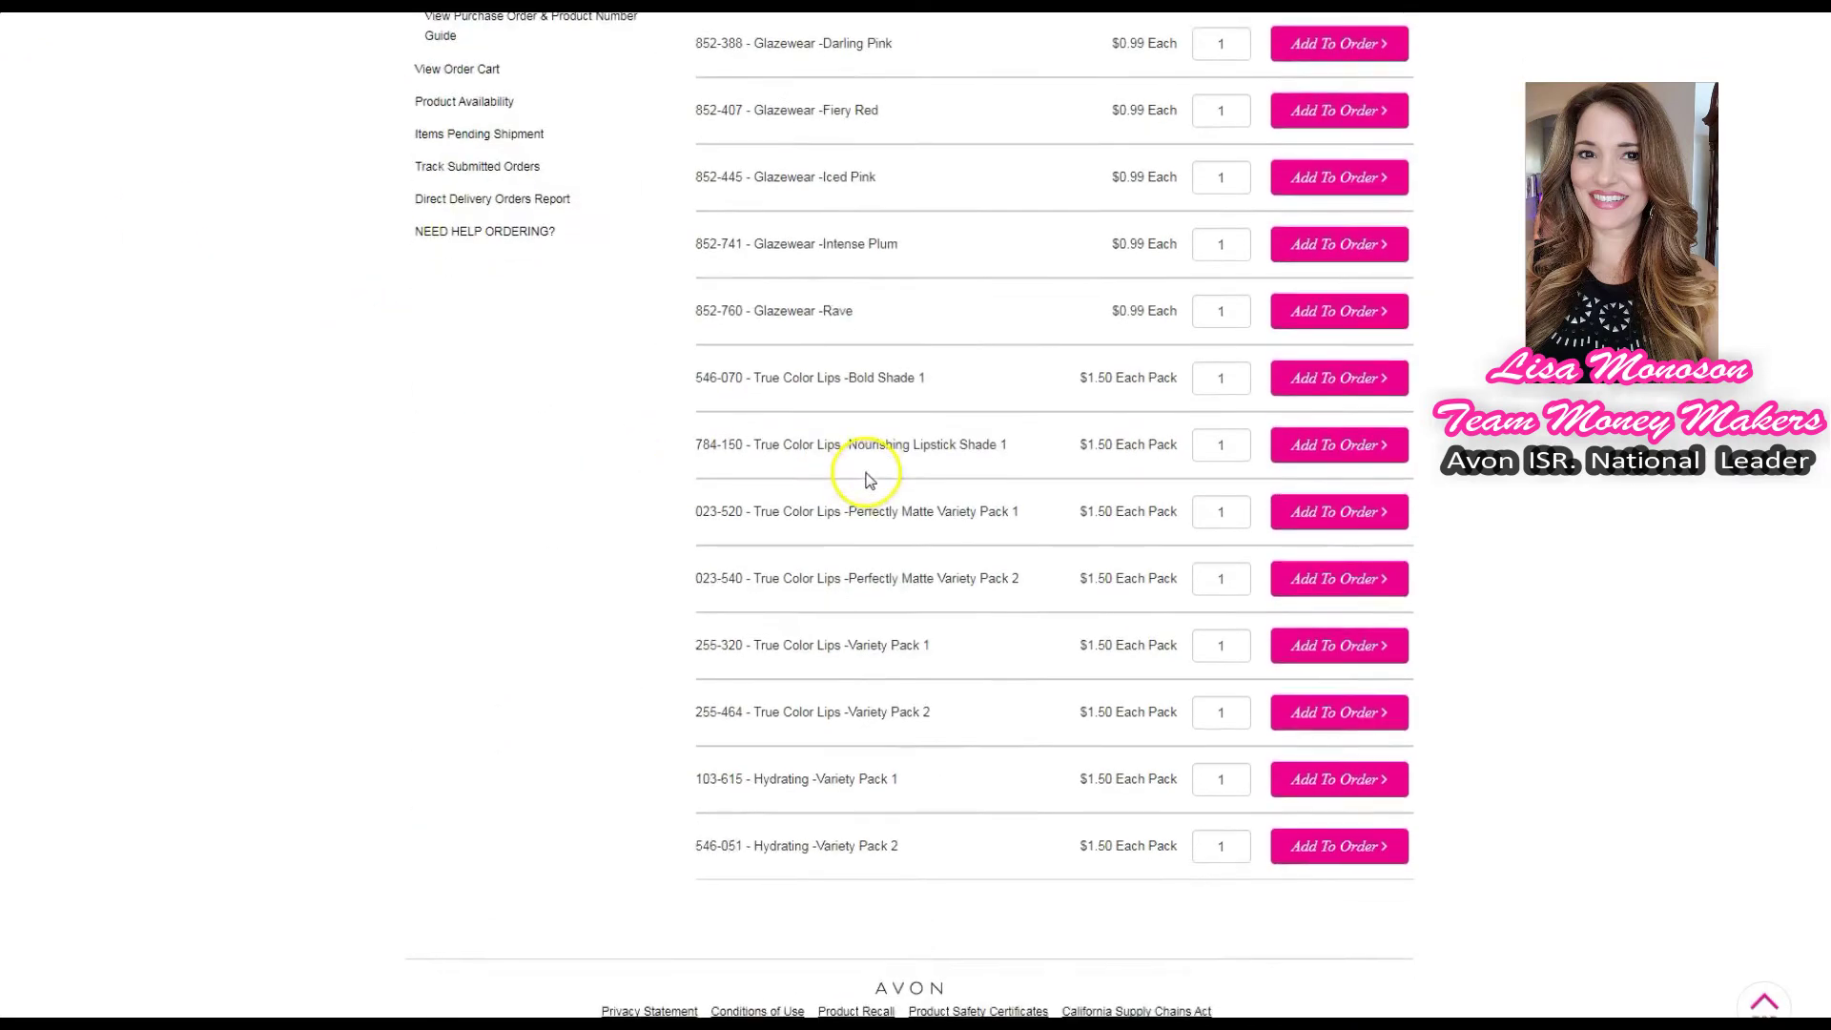
{"action": "scroll", "coordinate": [868, 479], "scroll_direction": "up", "scroll_amount": 6}
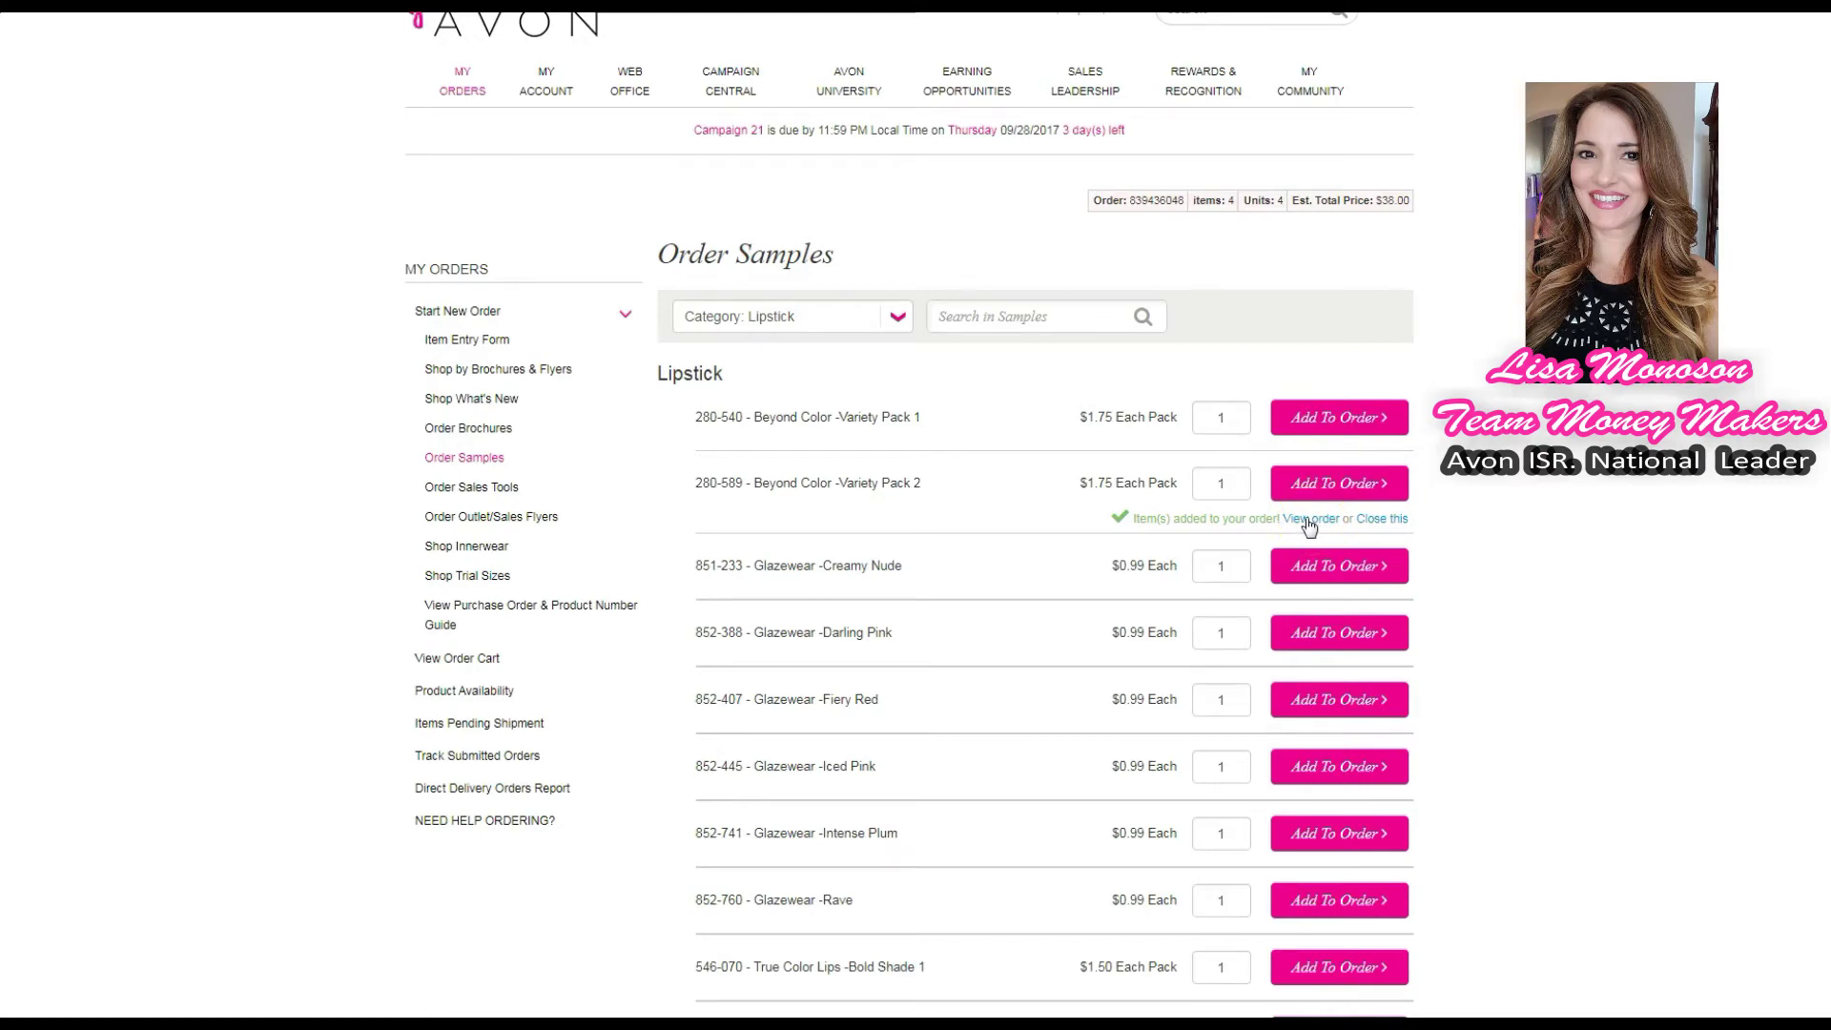
{"action": "left_click", "coordinate": [1200, 529]}
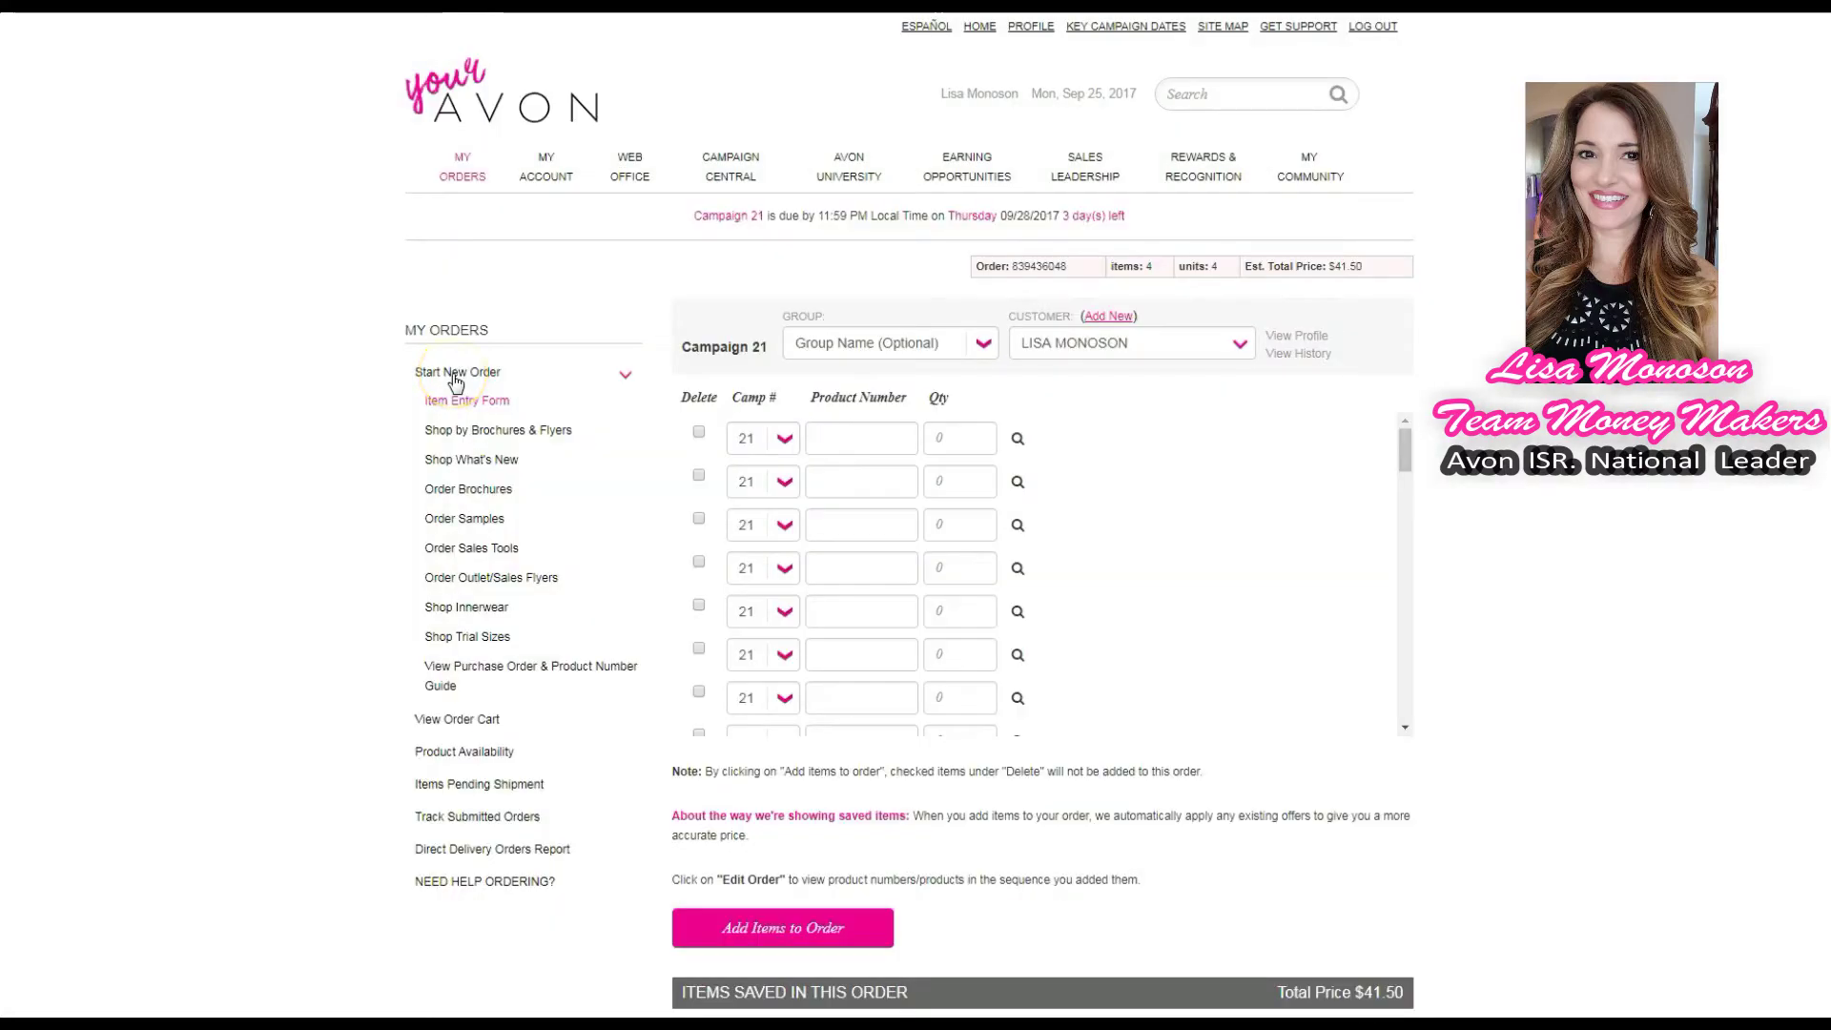
Open the C23 What's New brochure from Shop What's New
{"action": "left_click", "coordinate": [473, 459]}
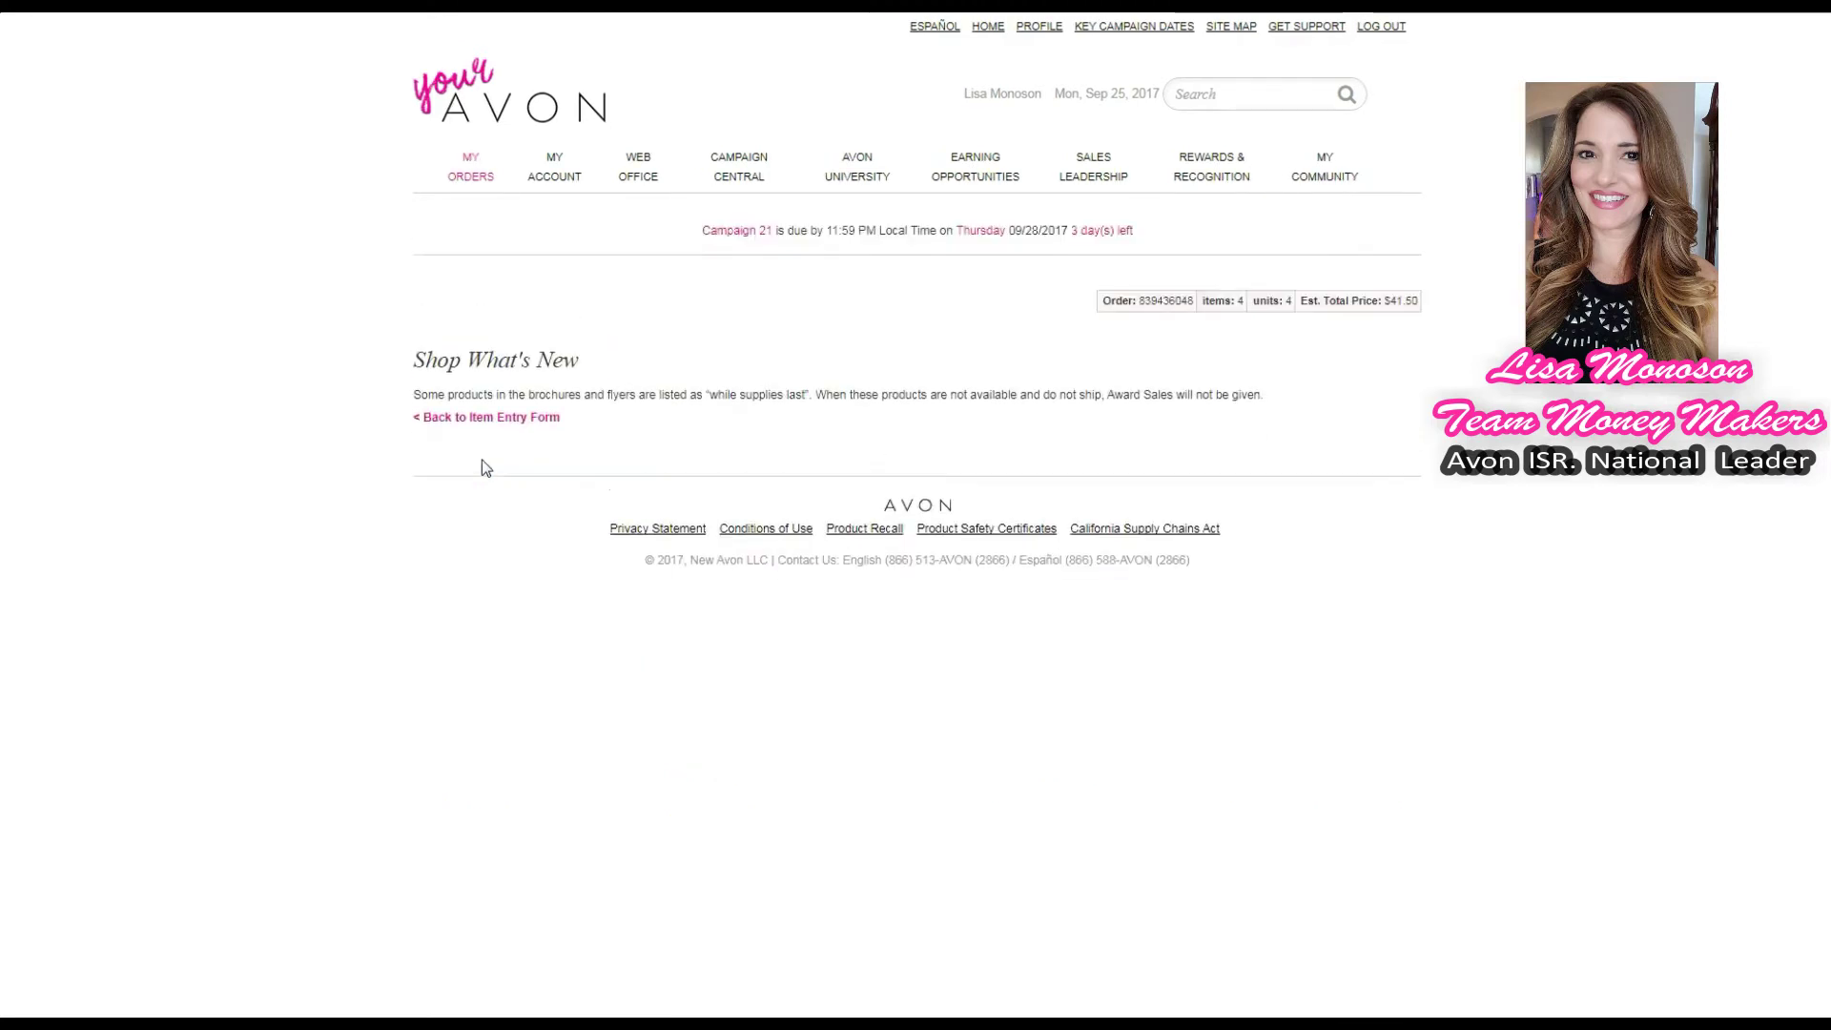
{"action": "scroll", "coordinate": [483, 462], "scroll_direction": "down", "scroll_amount": 2}
{"action": "left_click", "coordinate": [591, 511]}
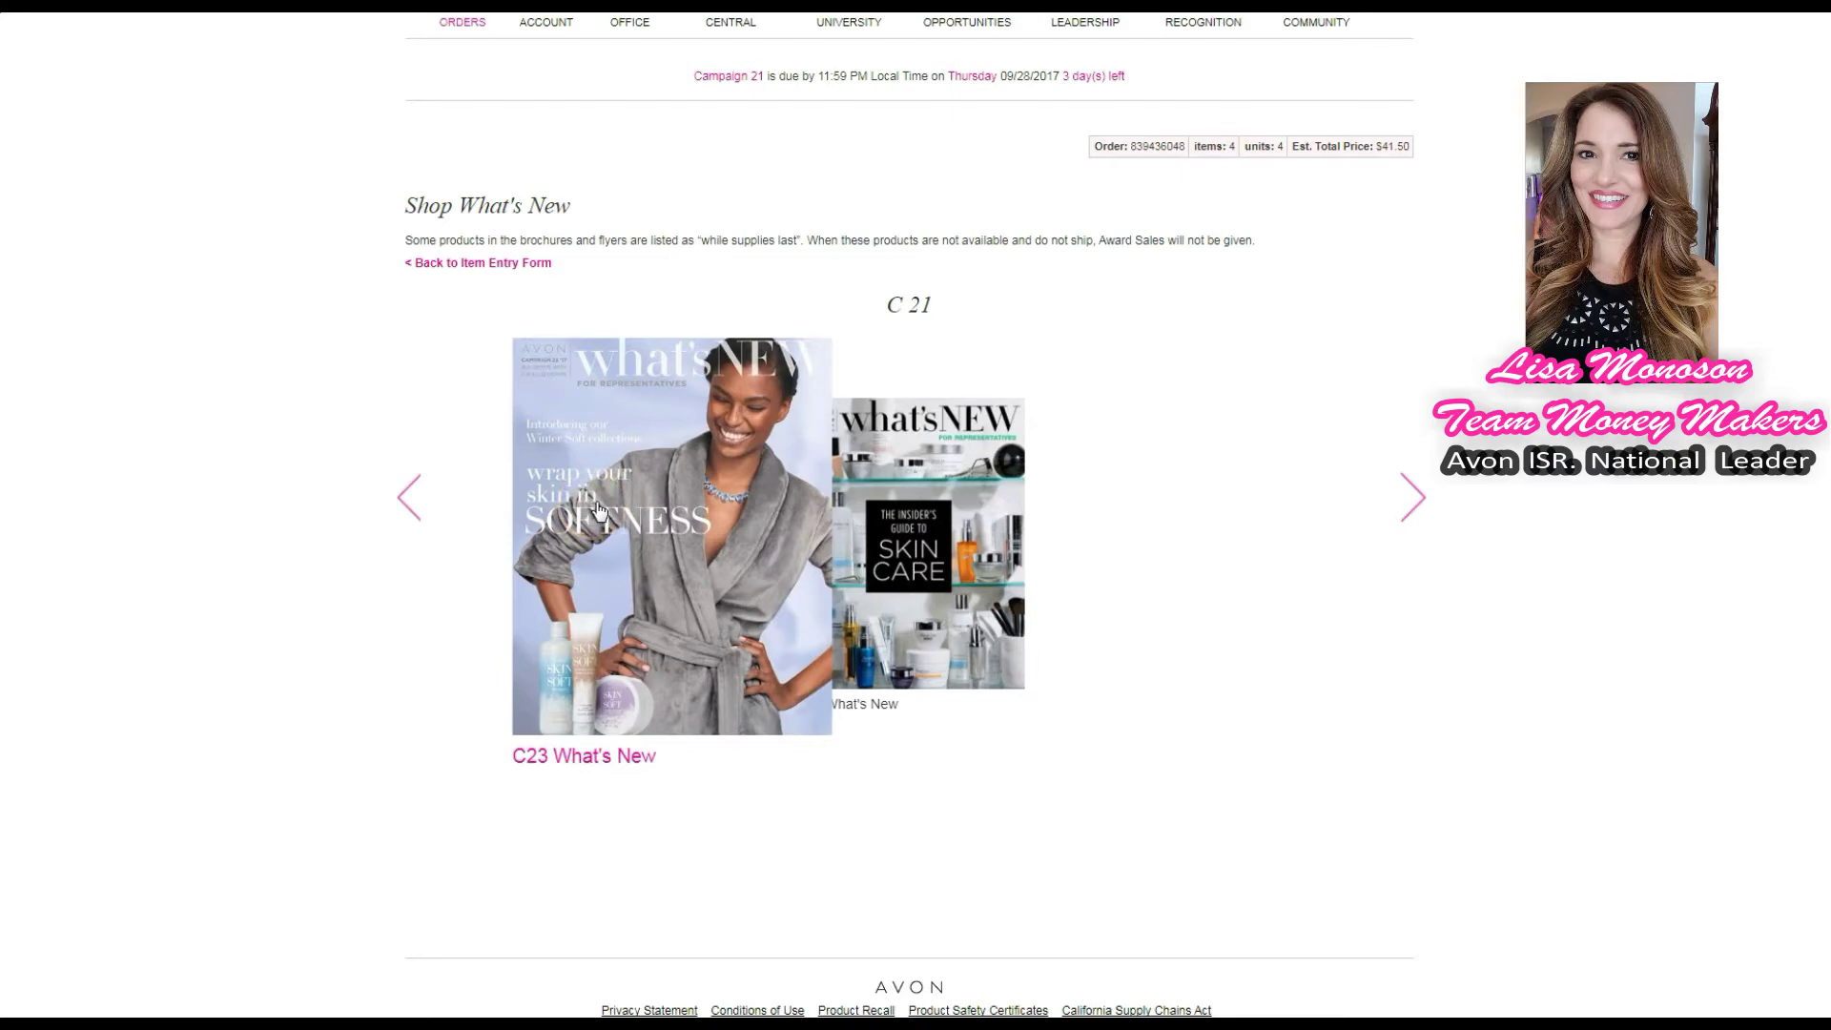
{"action": "left_click", "coordinate": [589, 491]}
{"action": "left_click", "coordinate": [715, 534]}
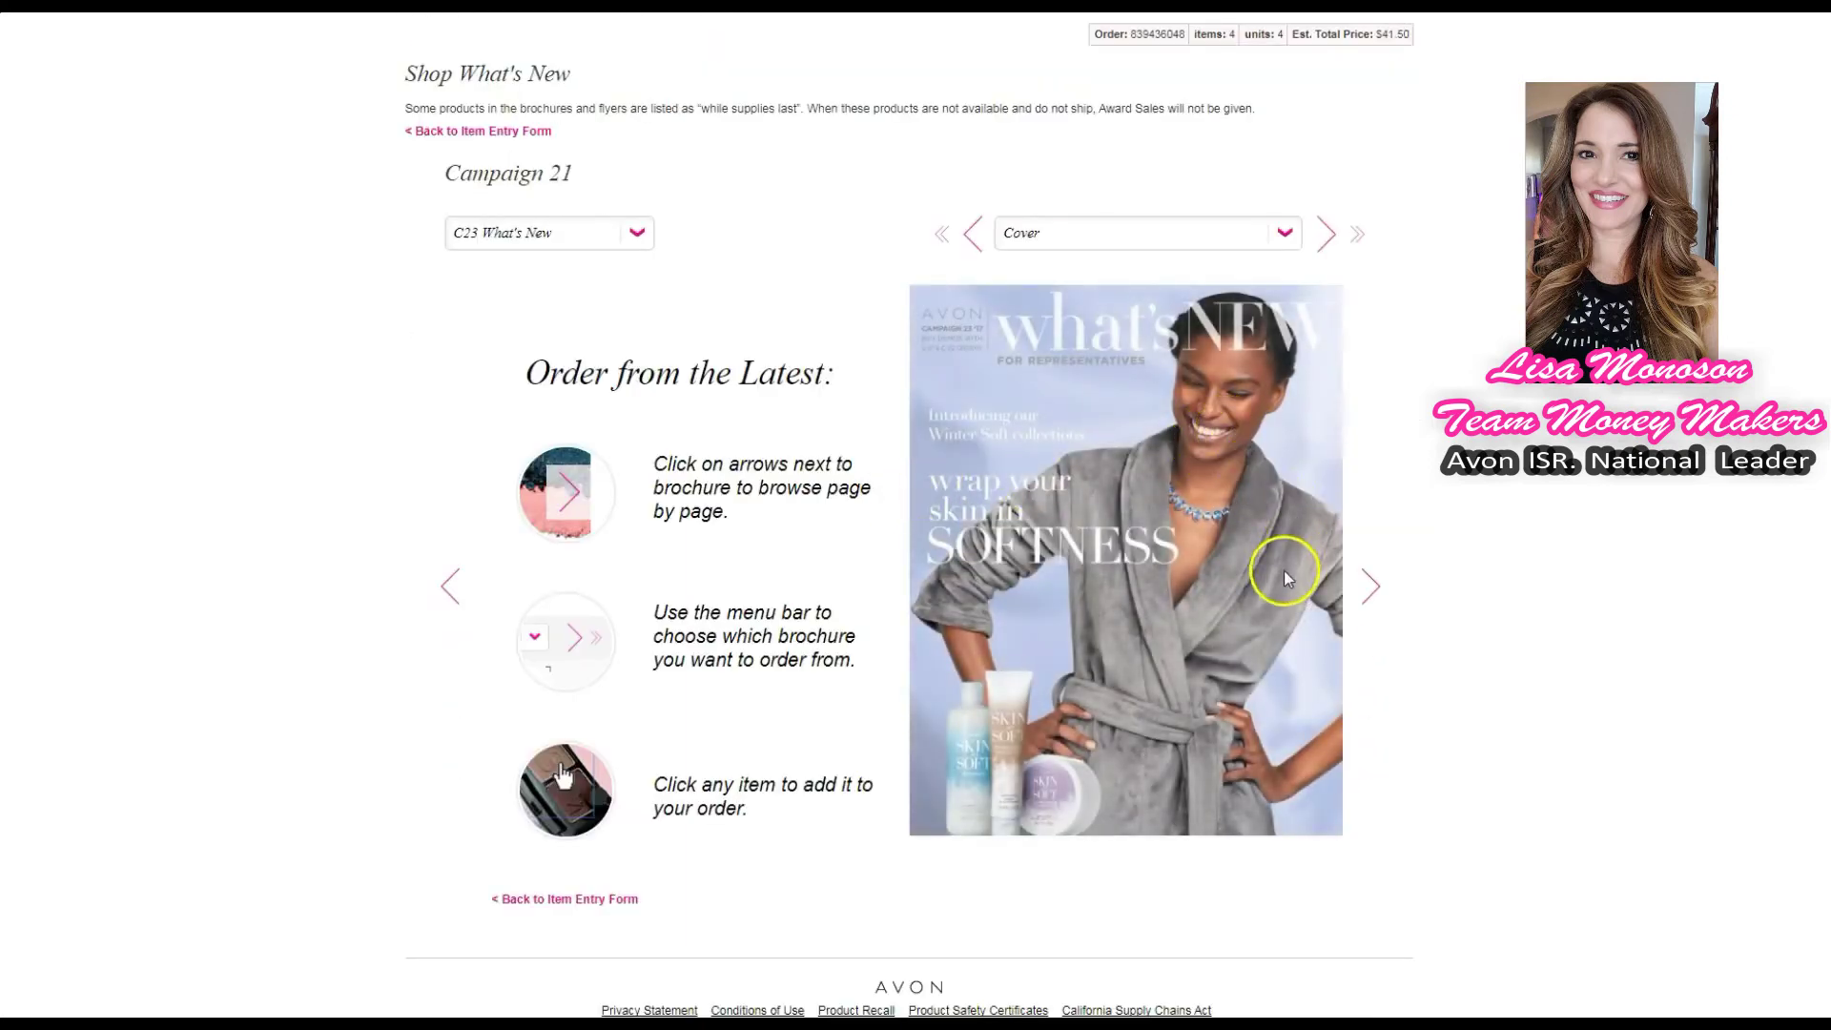
Turn to pages 2-3 and view the $2.00 Skin So Soft Original Regimen Sample Kit
{"action": "left_click", "coordinate": [1371, 583]}
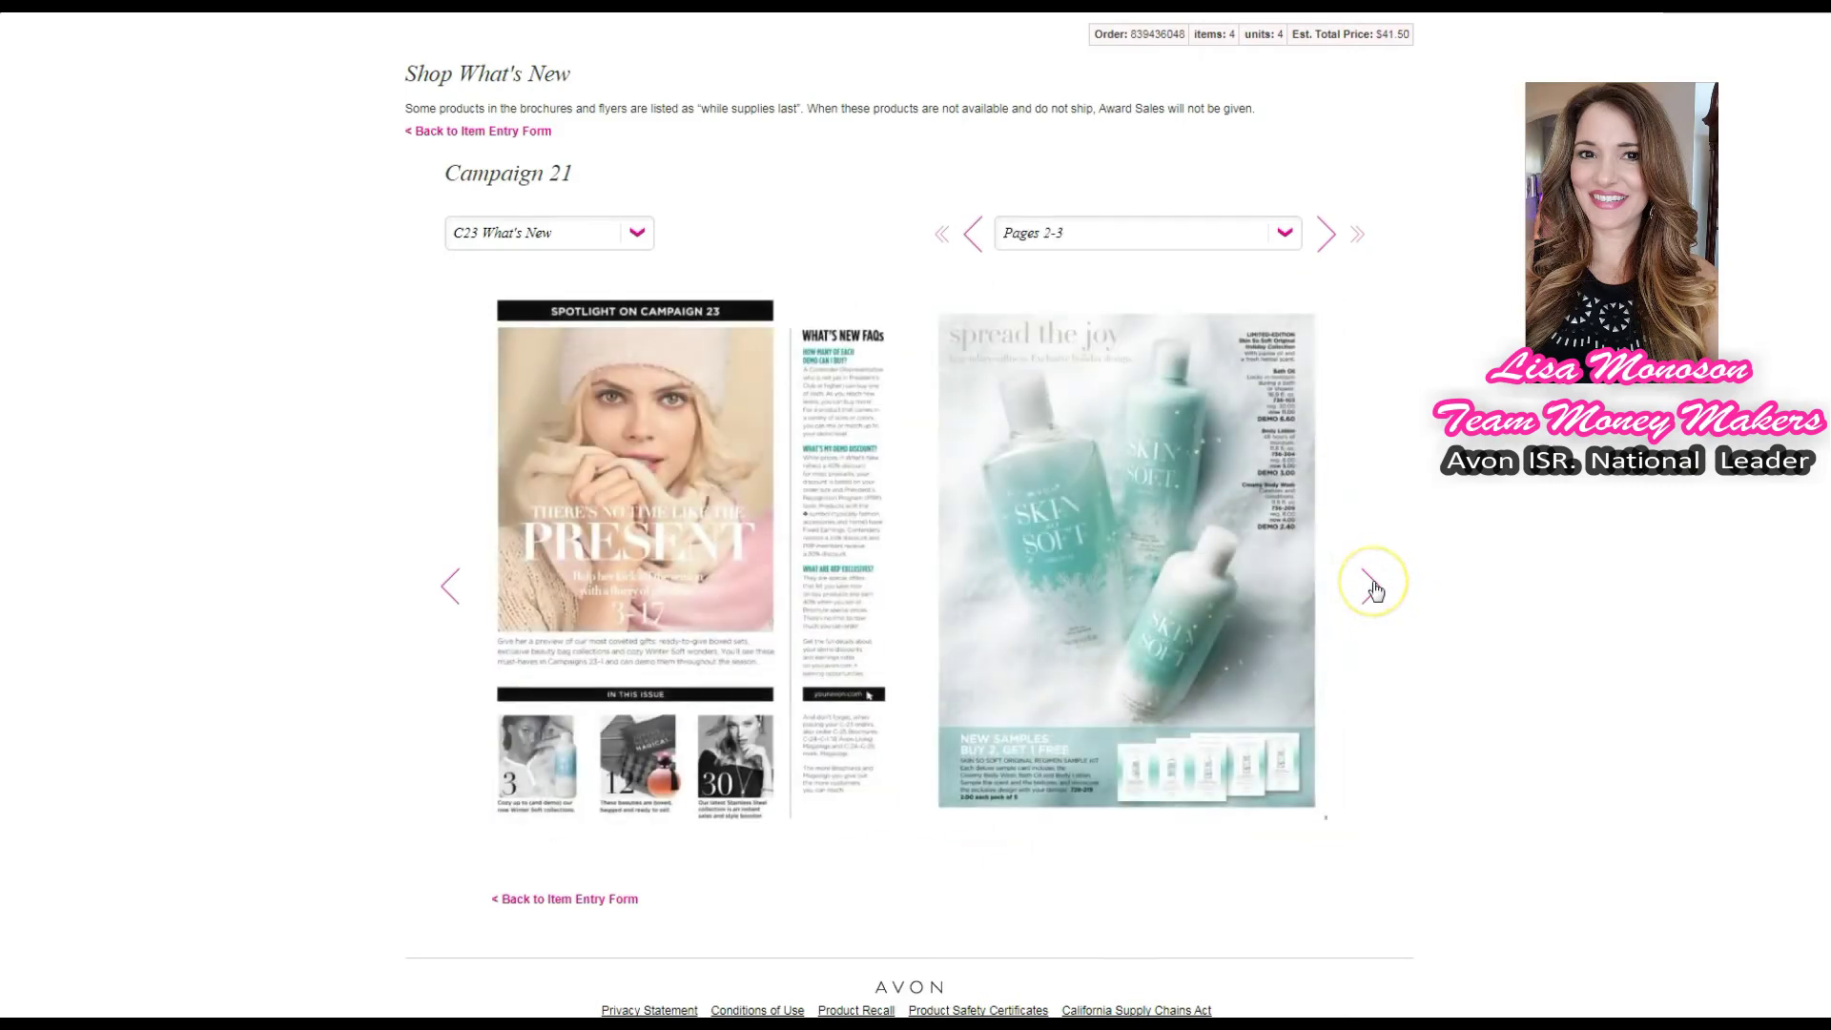
{"action": "left_click", "coordinate": [1372, 586]}
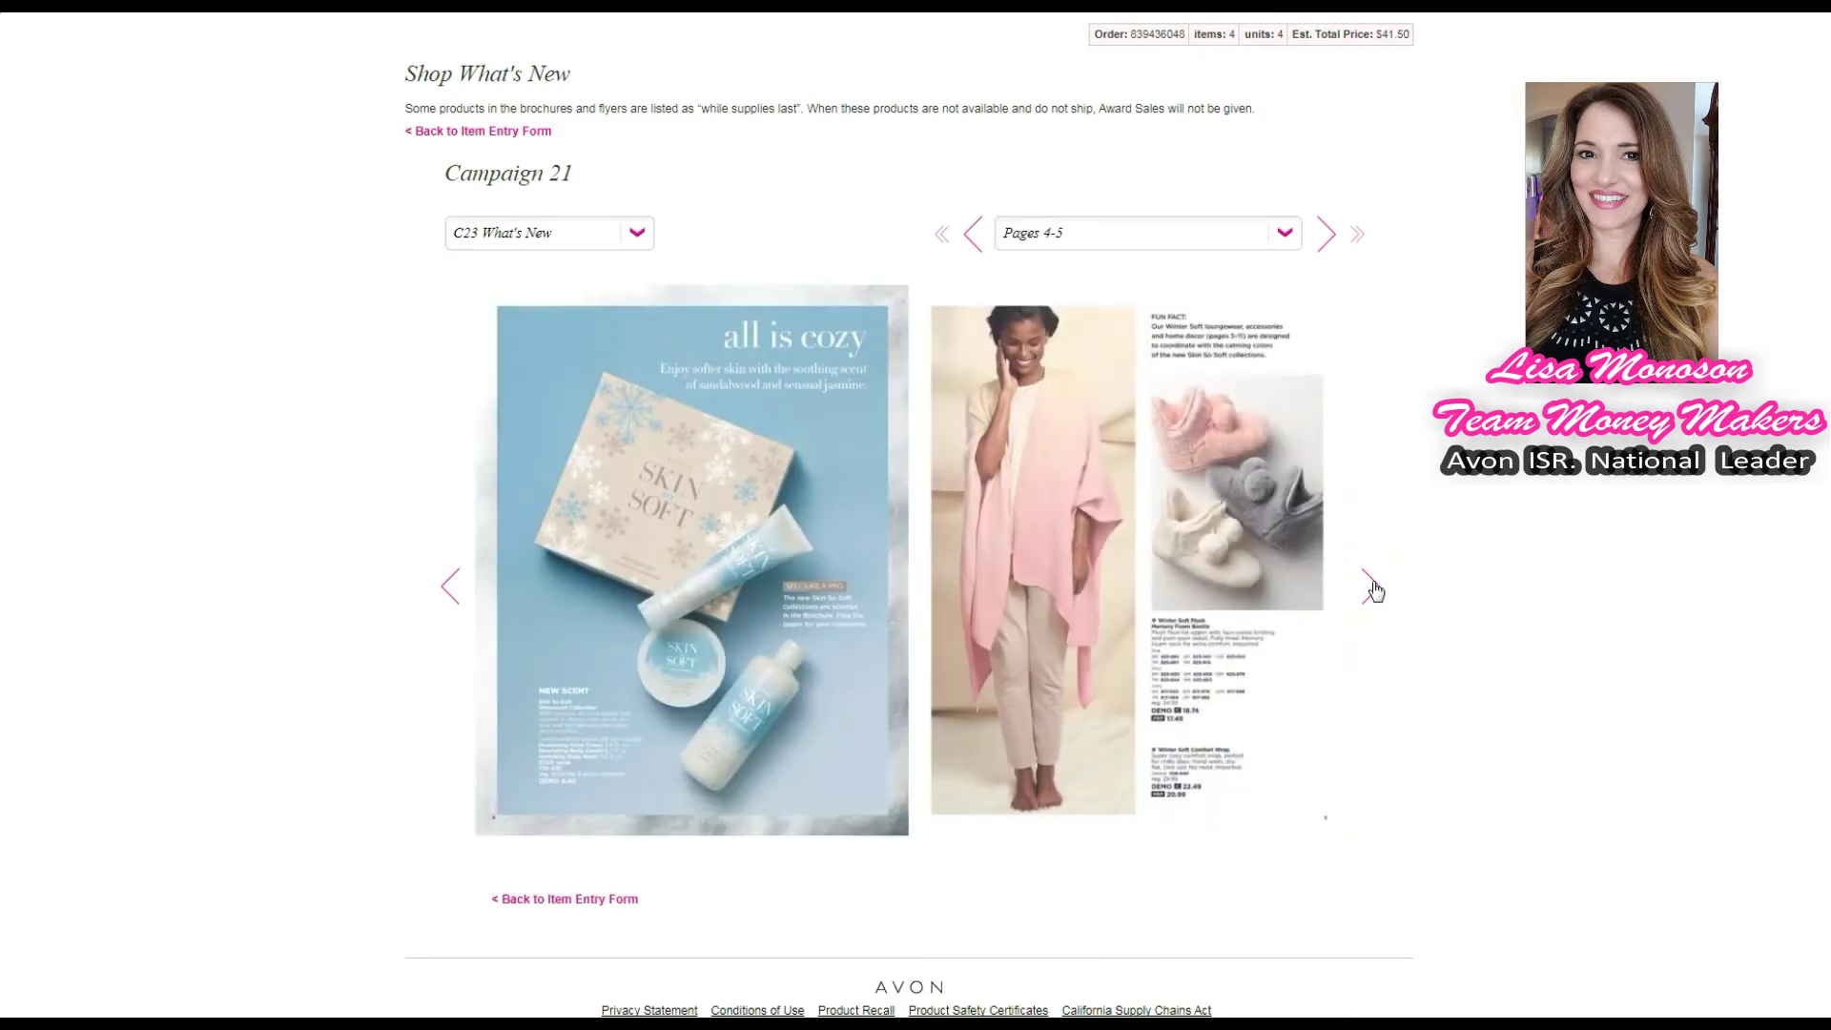
{"action": "left_click", "coordinate": [456, 590]}
{"action": "left_click", "coordinate": [460, 586]}
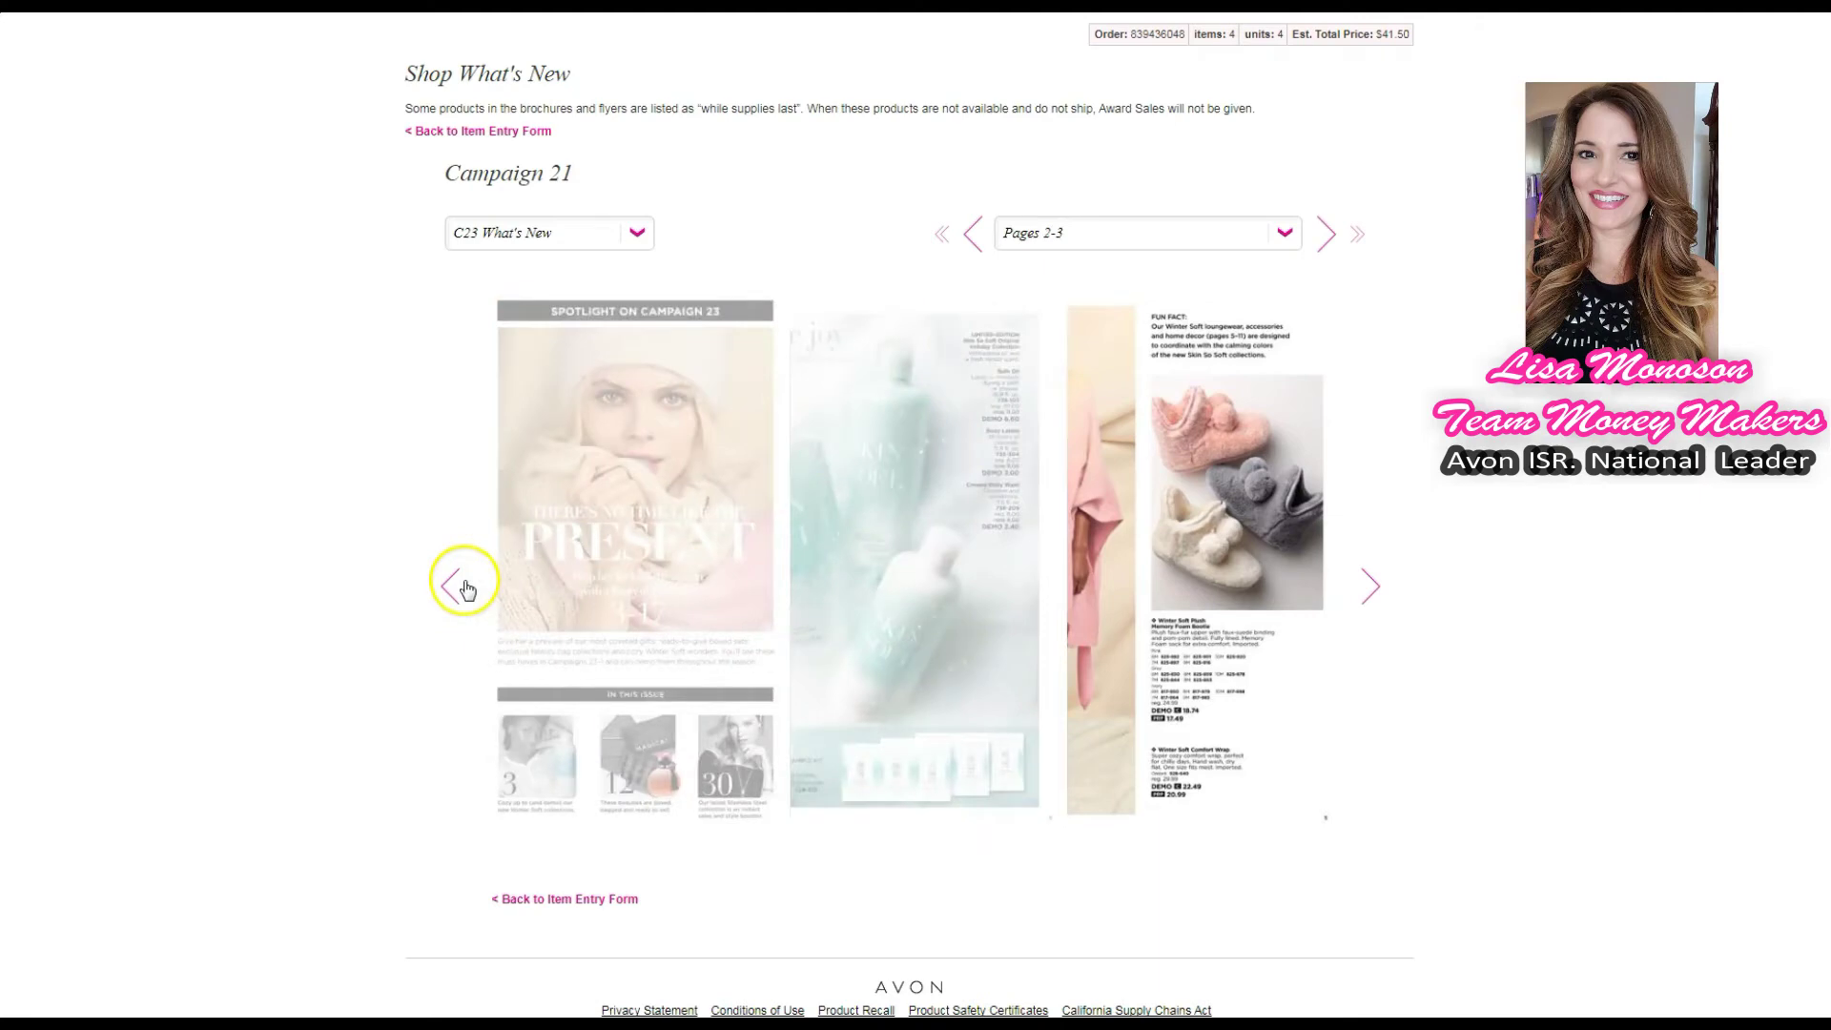
{"action": "left_click", "coordinate": [1197, 773]}
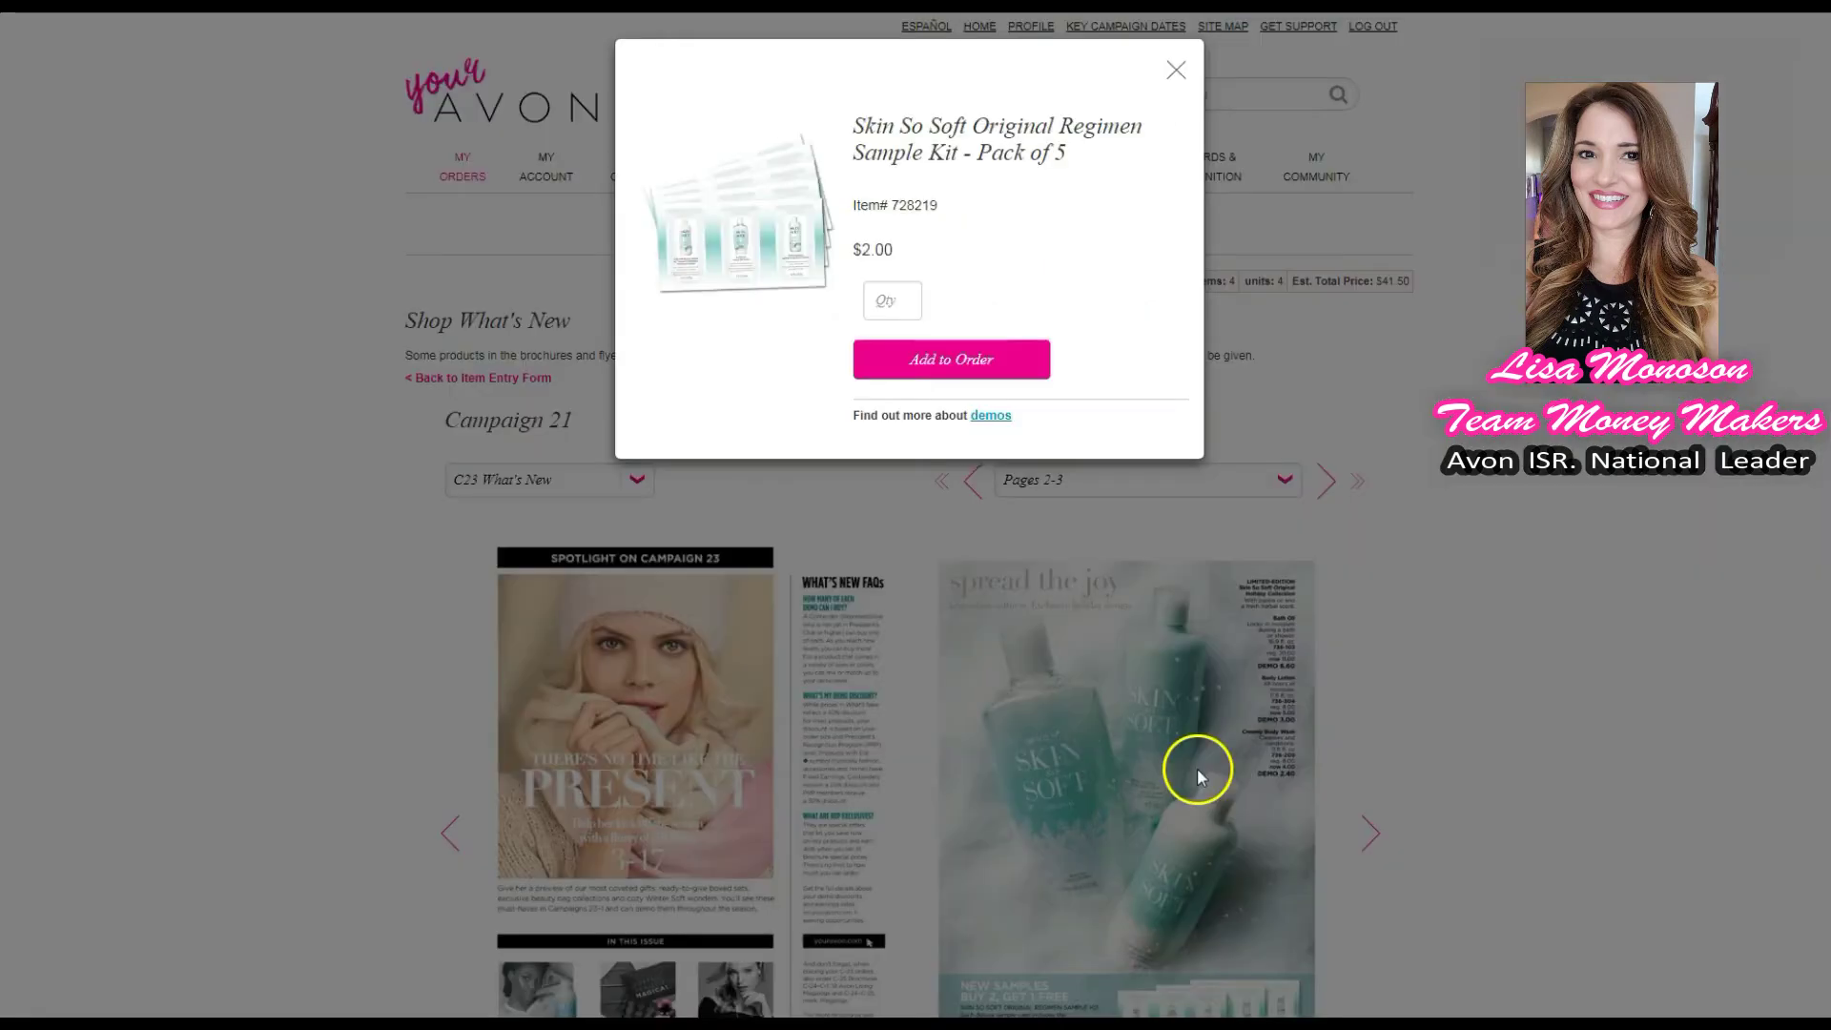
Add one Skin So Soft Original Regimen Sample Kit to the order
{"action": "left_click", "coordinate": [885, 289]}
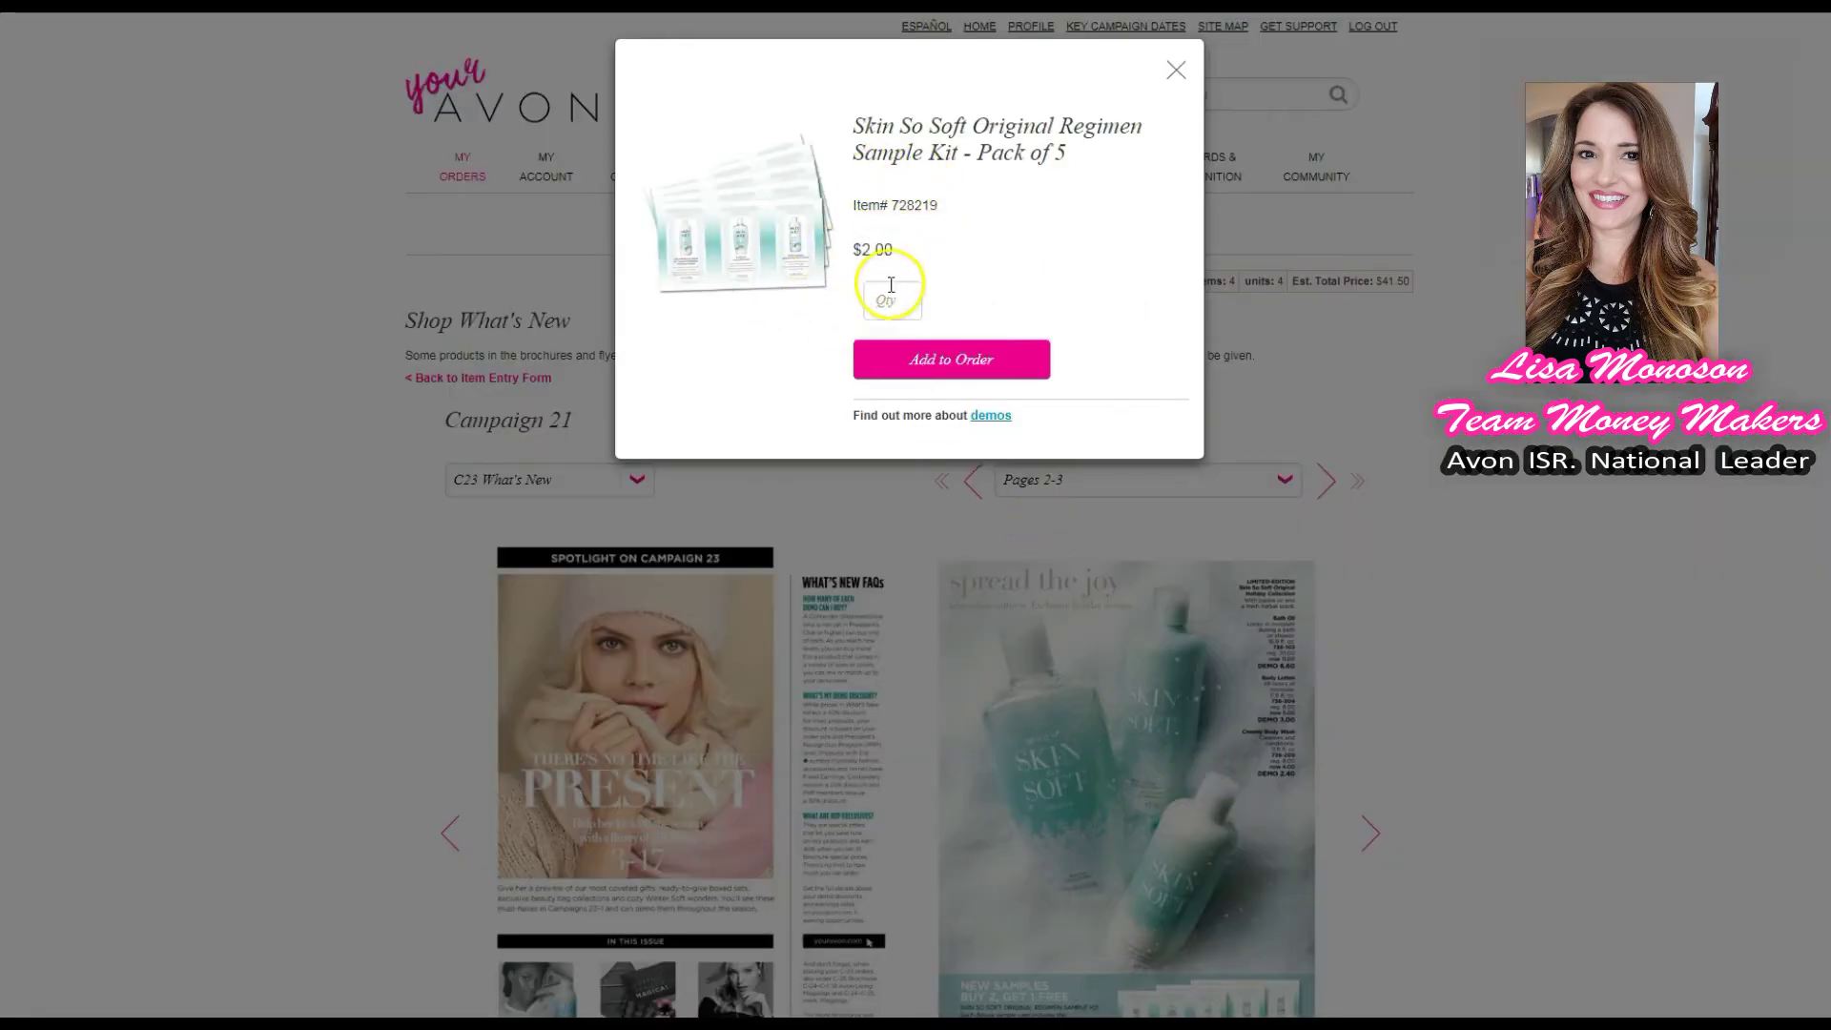
{"action": "type", "text": "1"}
{"action": "left_click", "coordinate": [946, 359]}
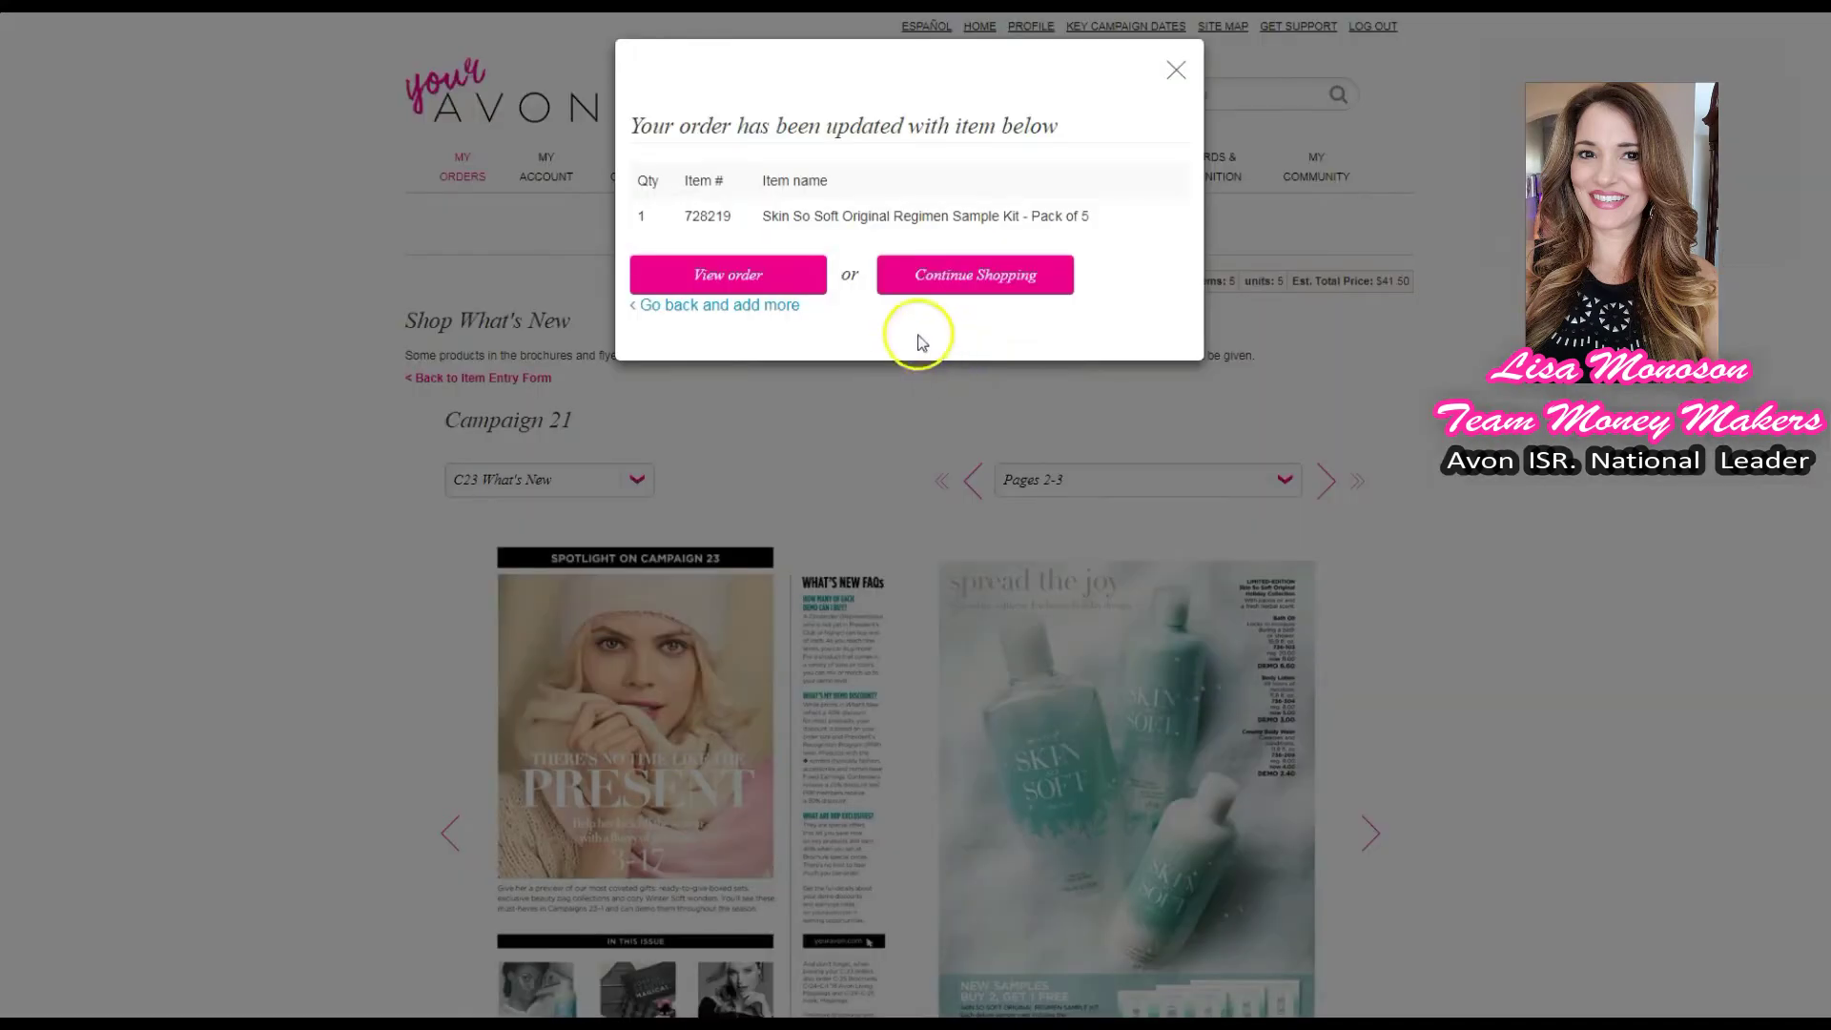
{"action": "left_click", "coordinate": [982, 275]}
Add the Winter Soft Plush Memory Foam Bootie in Pink 8M from pages 4-5
{"action": "scroll", "coordinate": [982, 277], "scroll_direction": "down", "scroll_amount": 3}
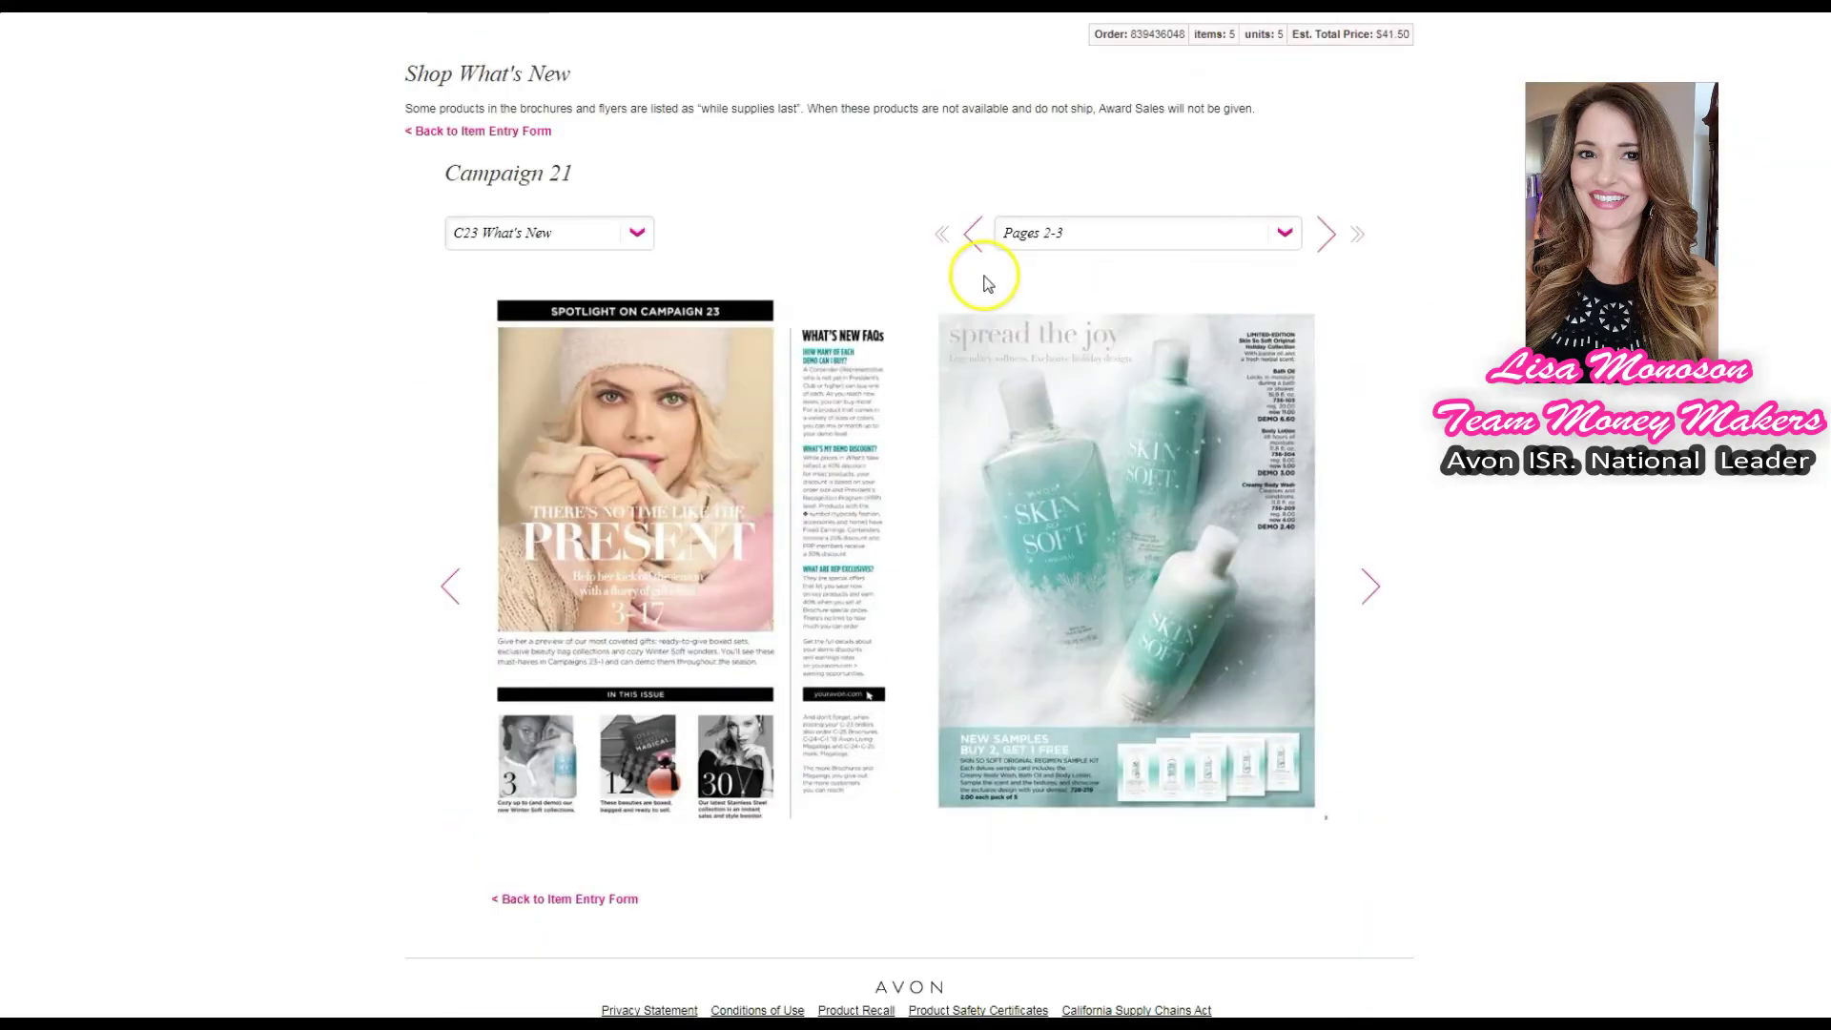
{"action": "left_click", "coordinate": [1367, 584]}
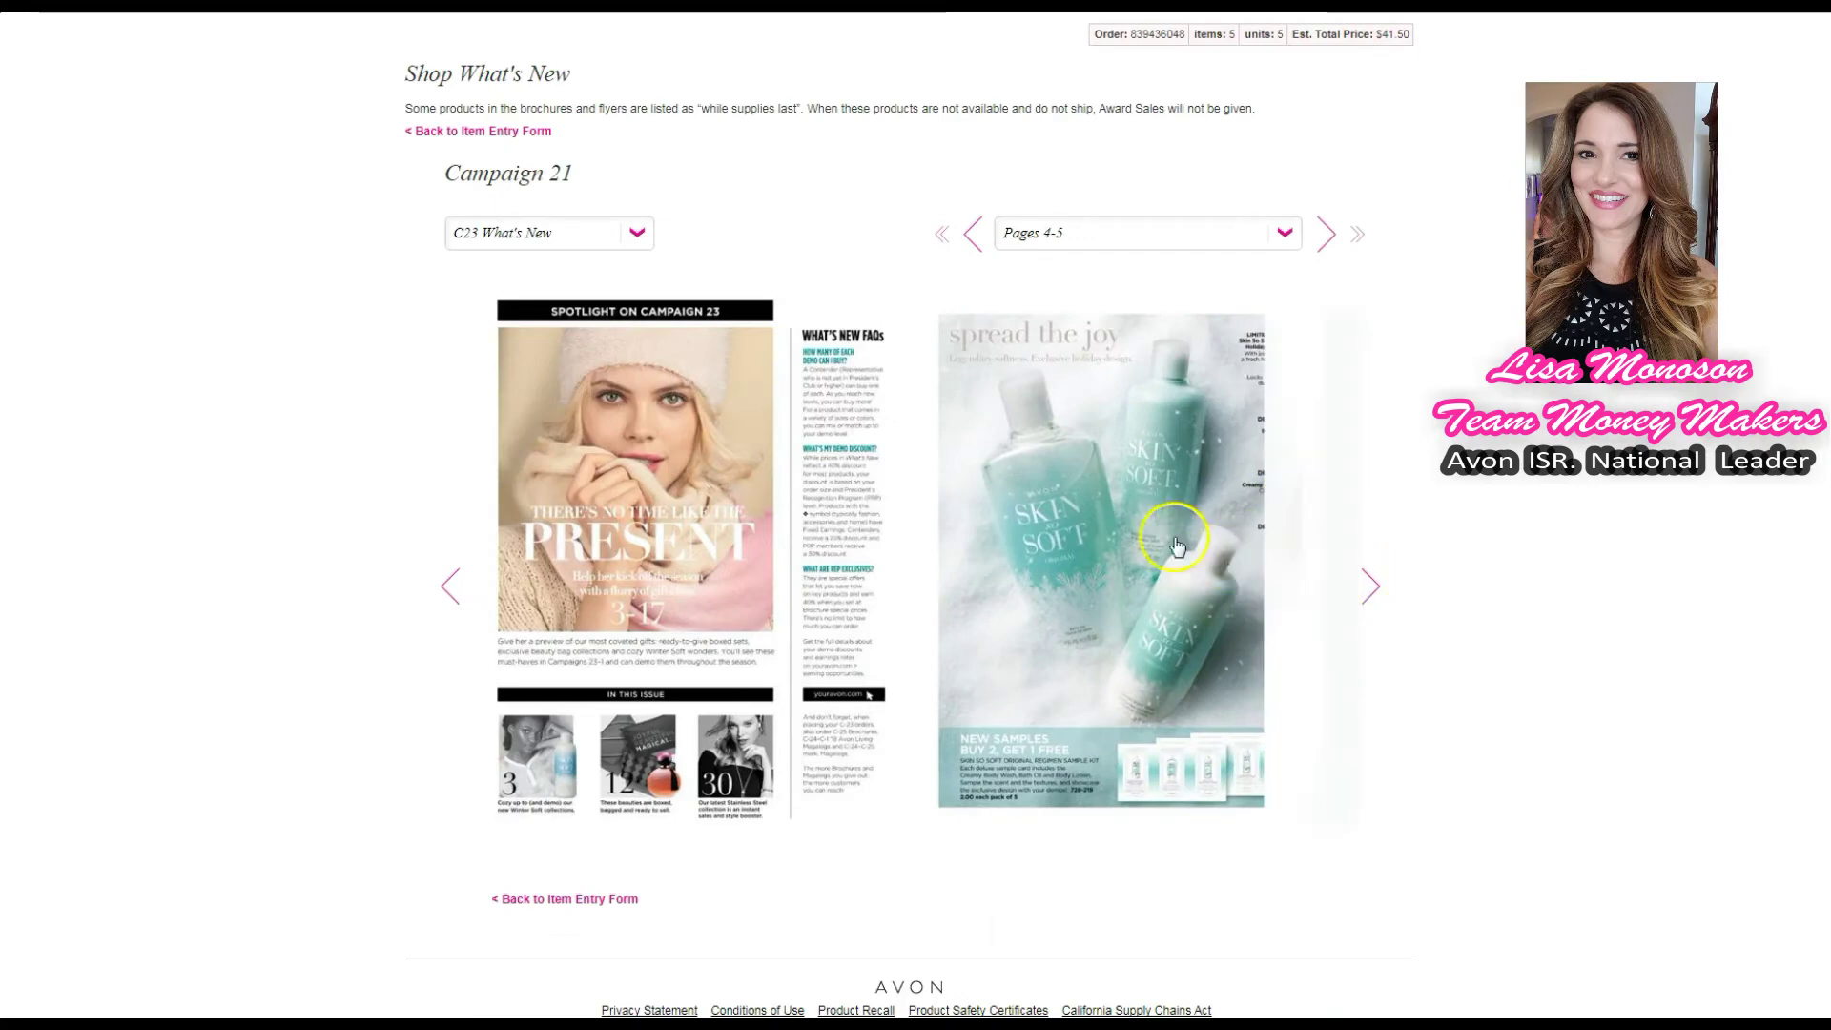
{"action": "left_click", "coordinate": [1238, 521]}
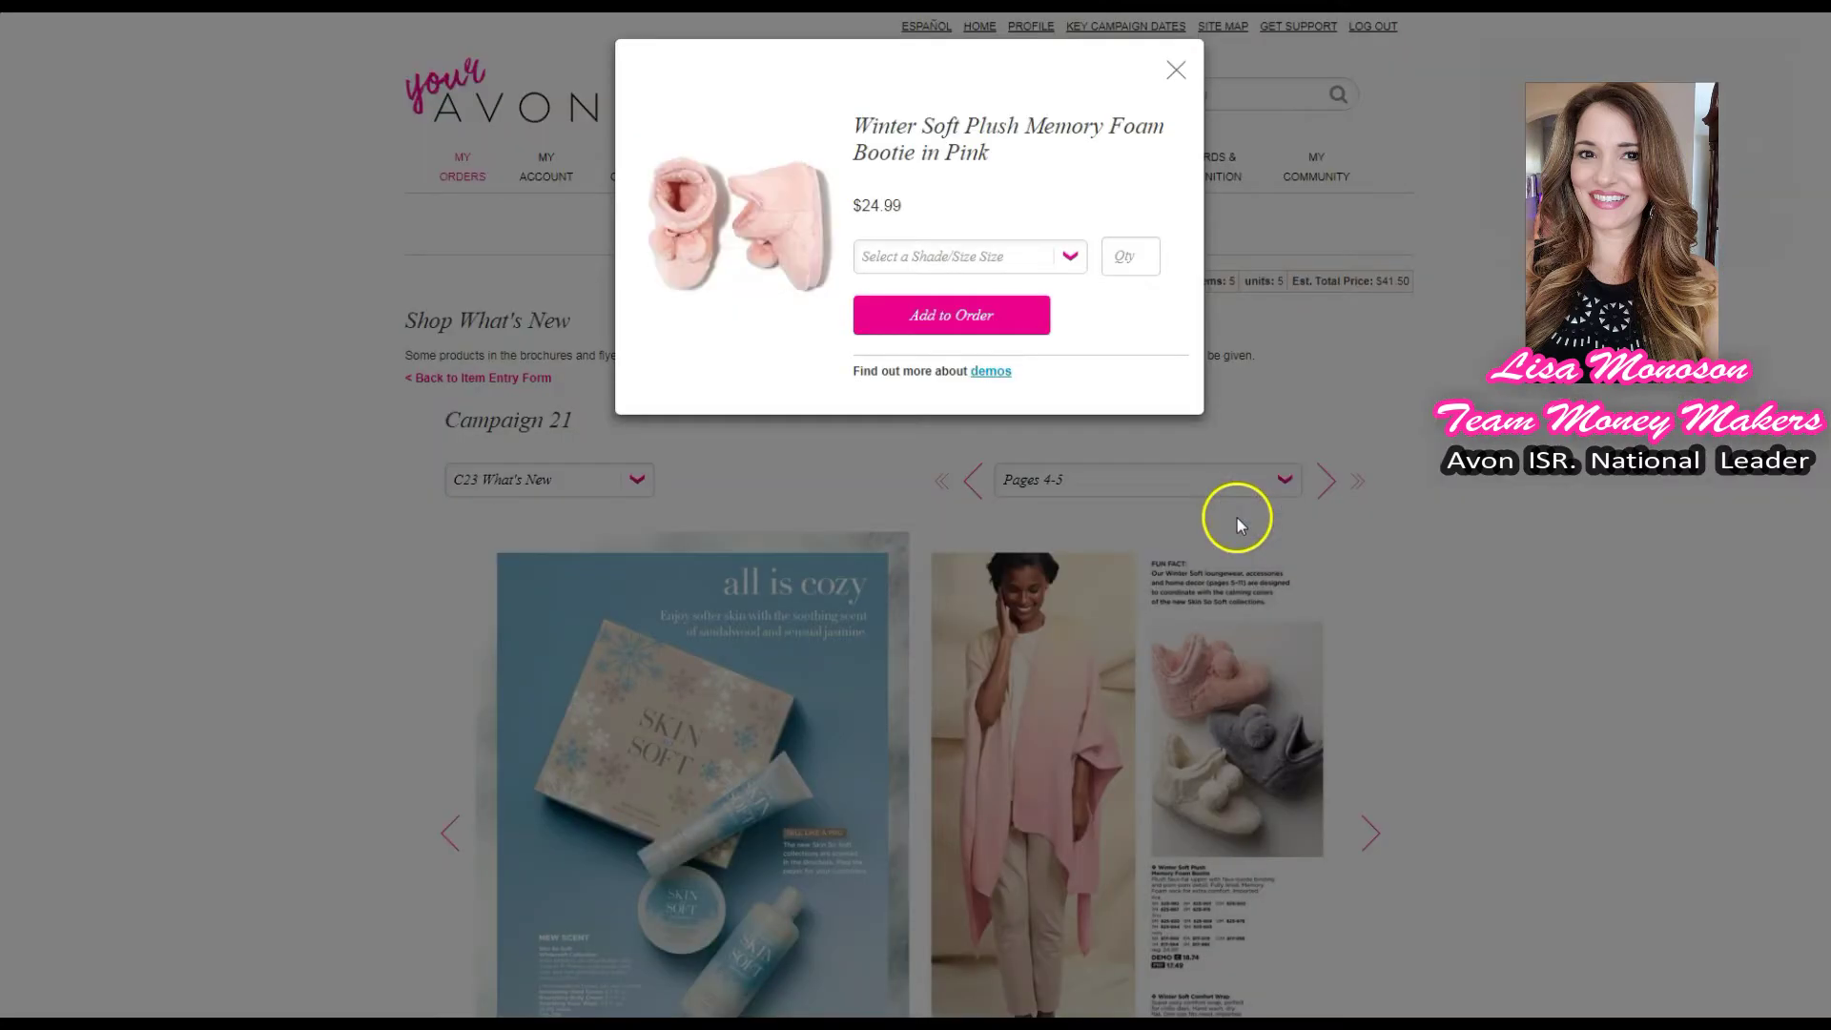
{"action": "left_click", "coordinate": [1067, 256]}
{"action": "left_click", "coordinate": [930, 344]}
{"action": "left_click", "coordinate": [1118, 258]}
{"action": "left_click", "coordinate": [997, 318]}
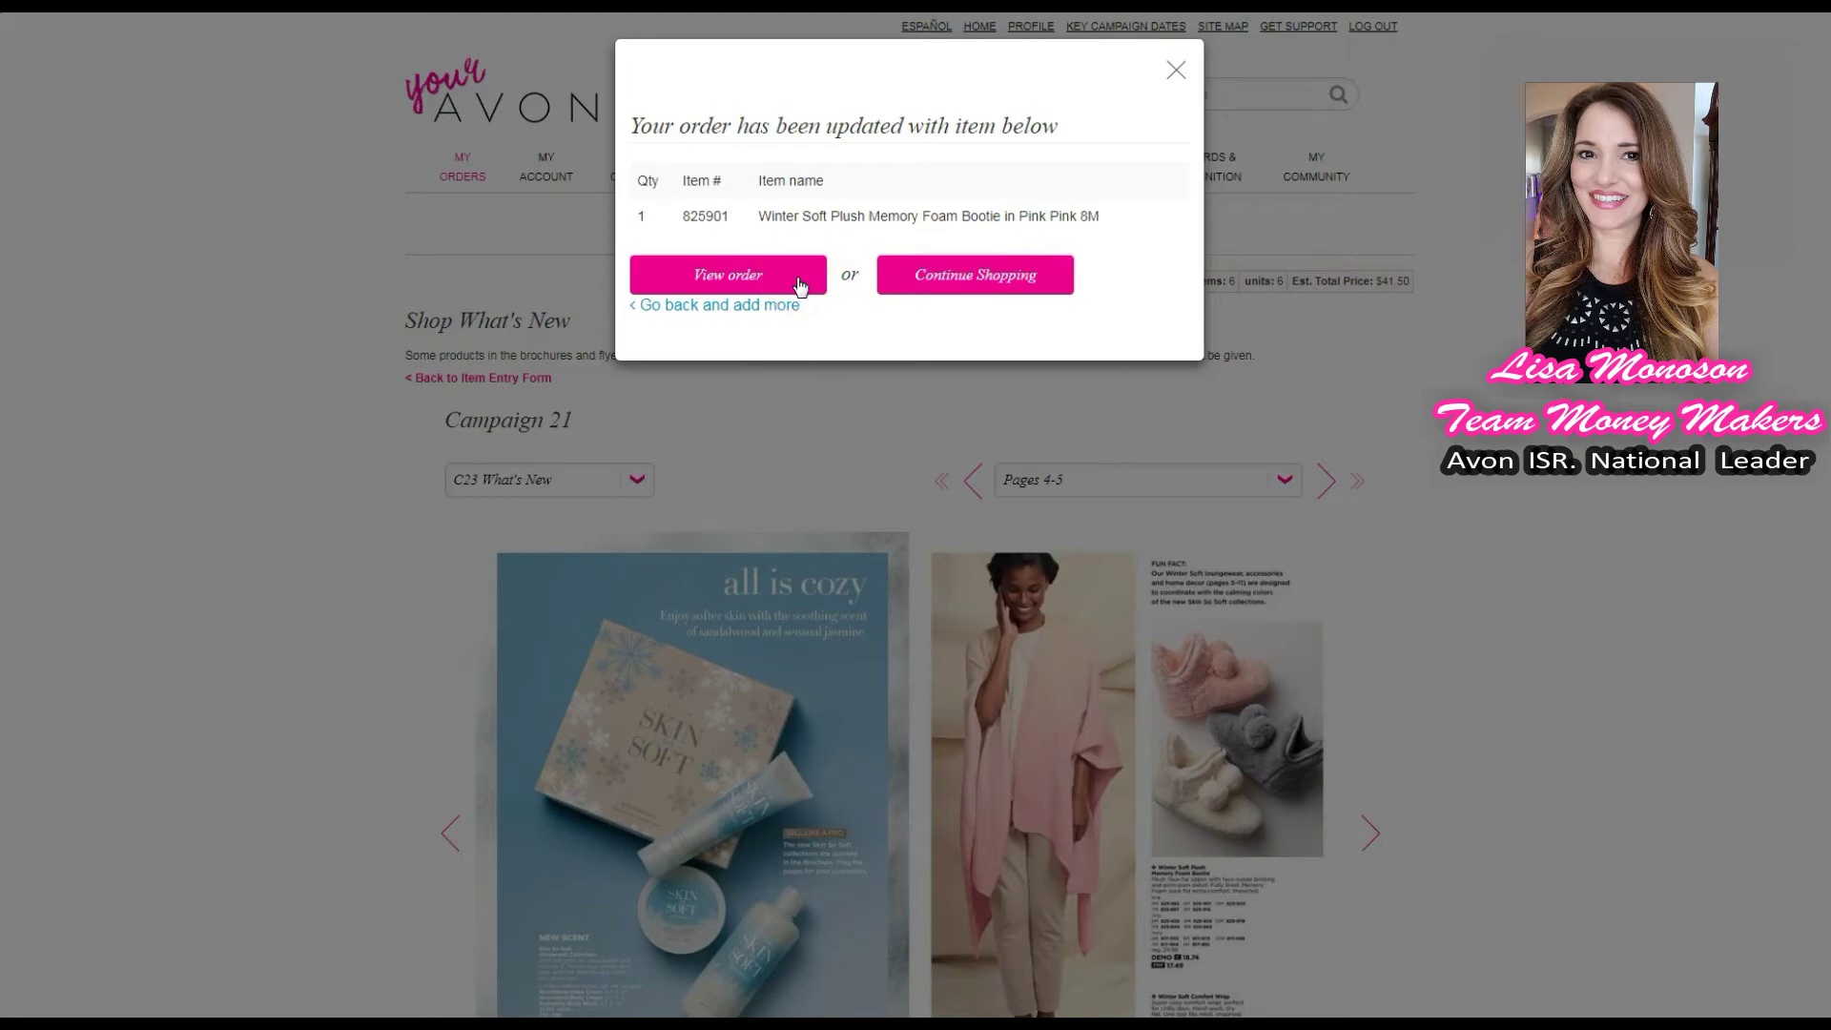
{"action": "left_click", "coordinate": [777, 281]}
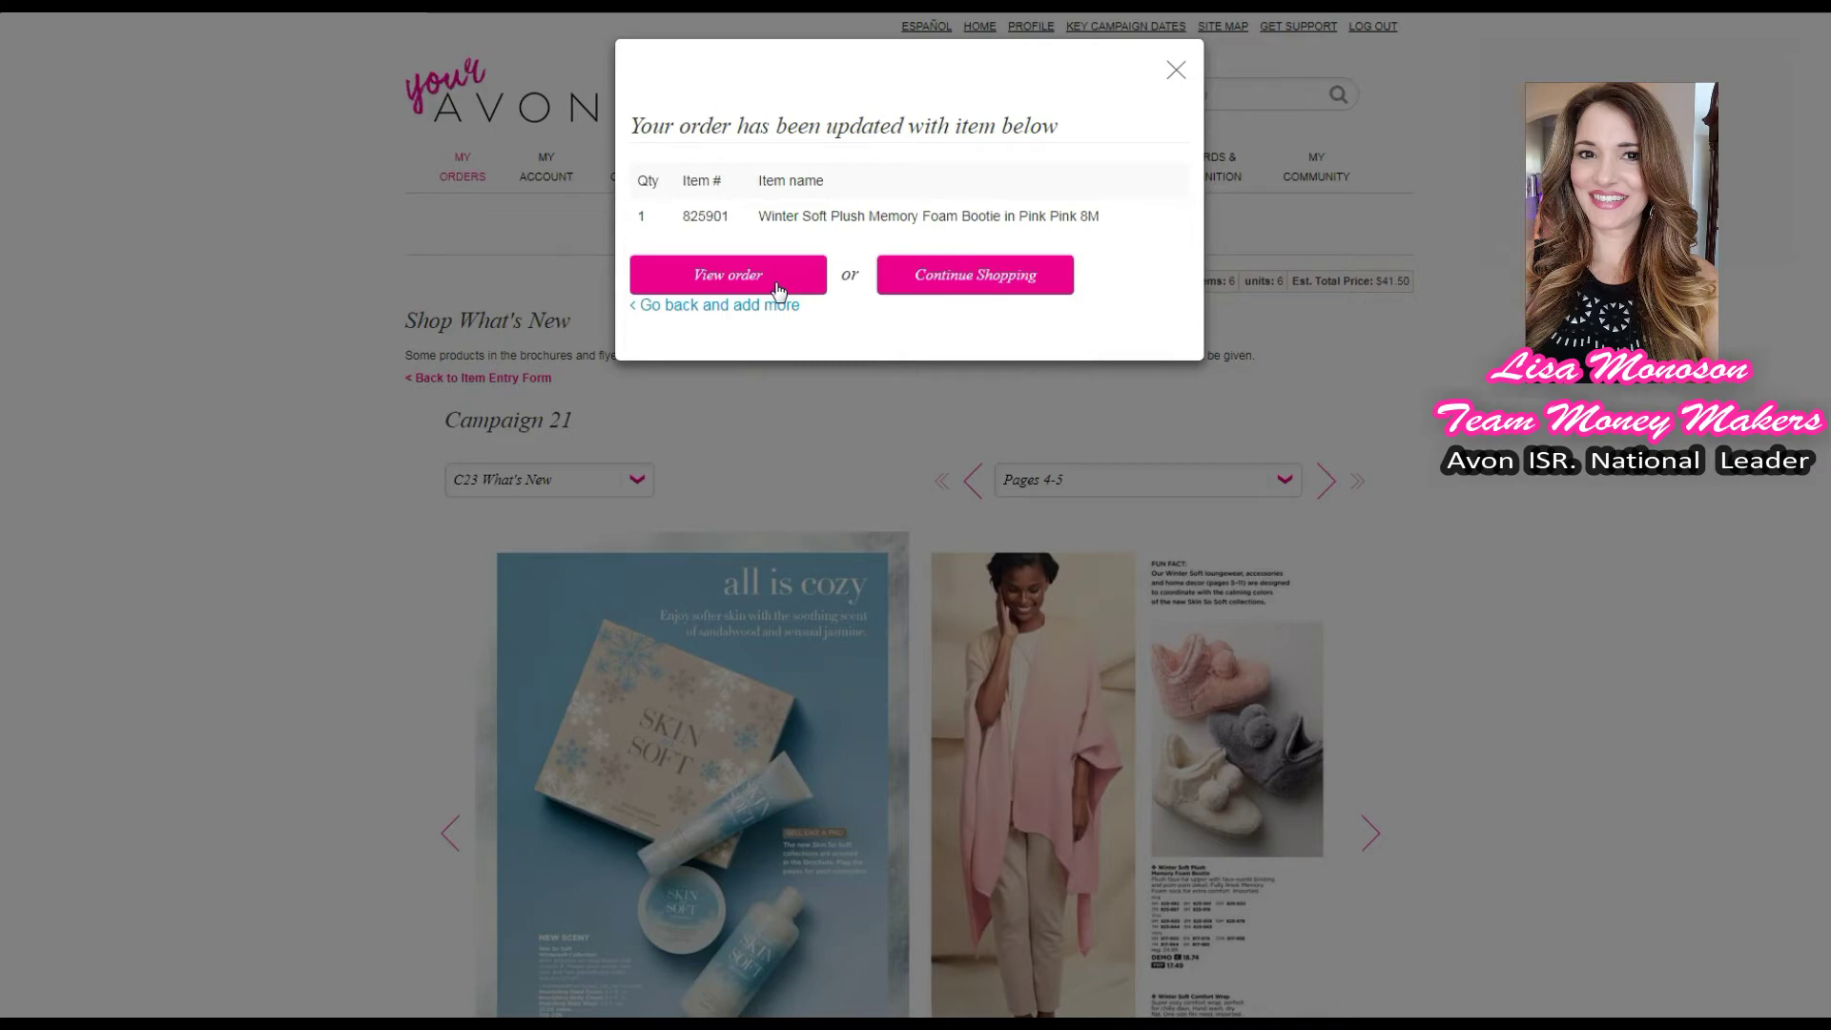
{"action": "left_click", "coordinate": [1176, 69]}
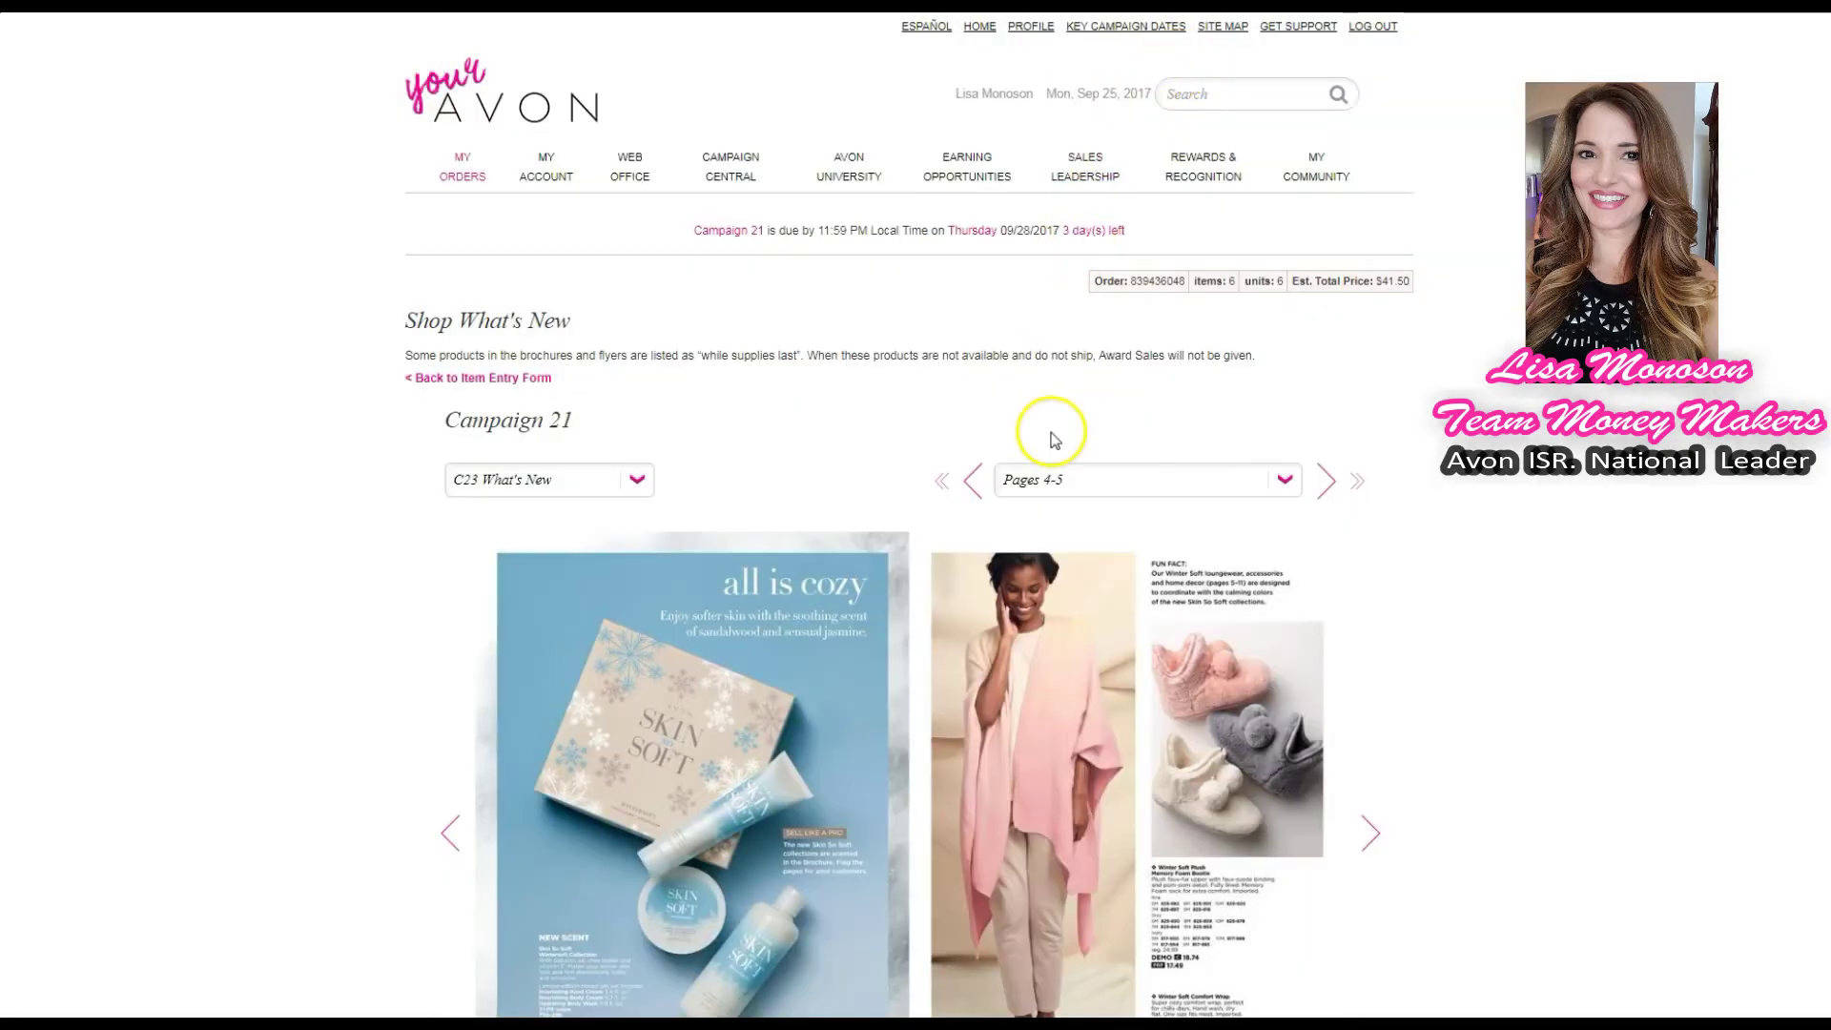
Reopen and close the bootie product details
{"action": "scroll", "coordinate": [1002, 449], "scroll_direction": "down", "scroll_amount": 2}
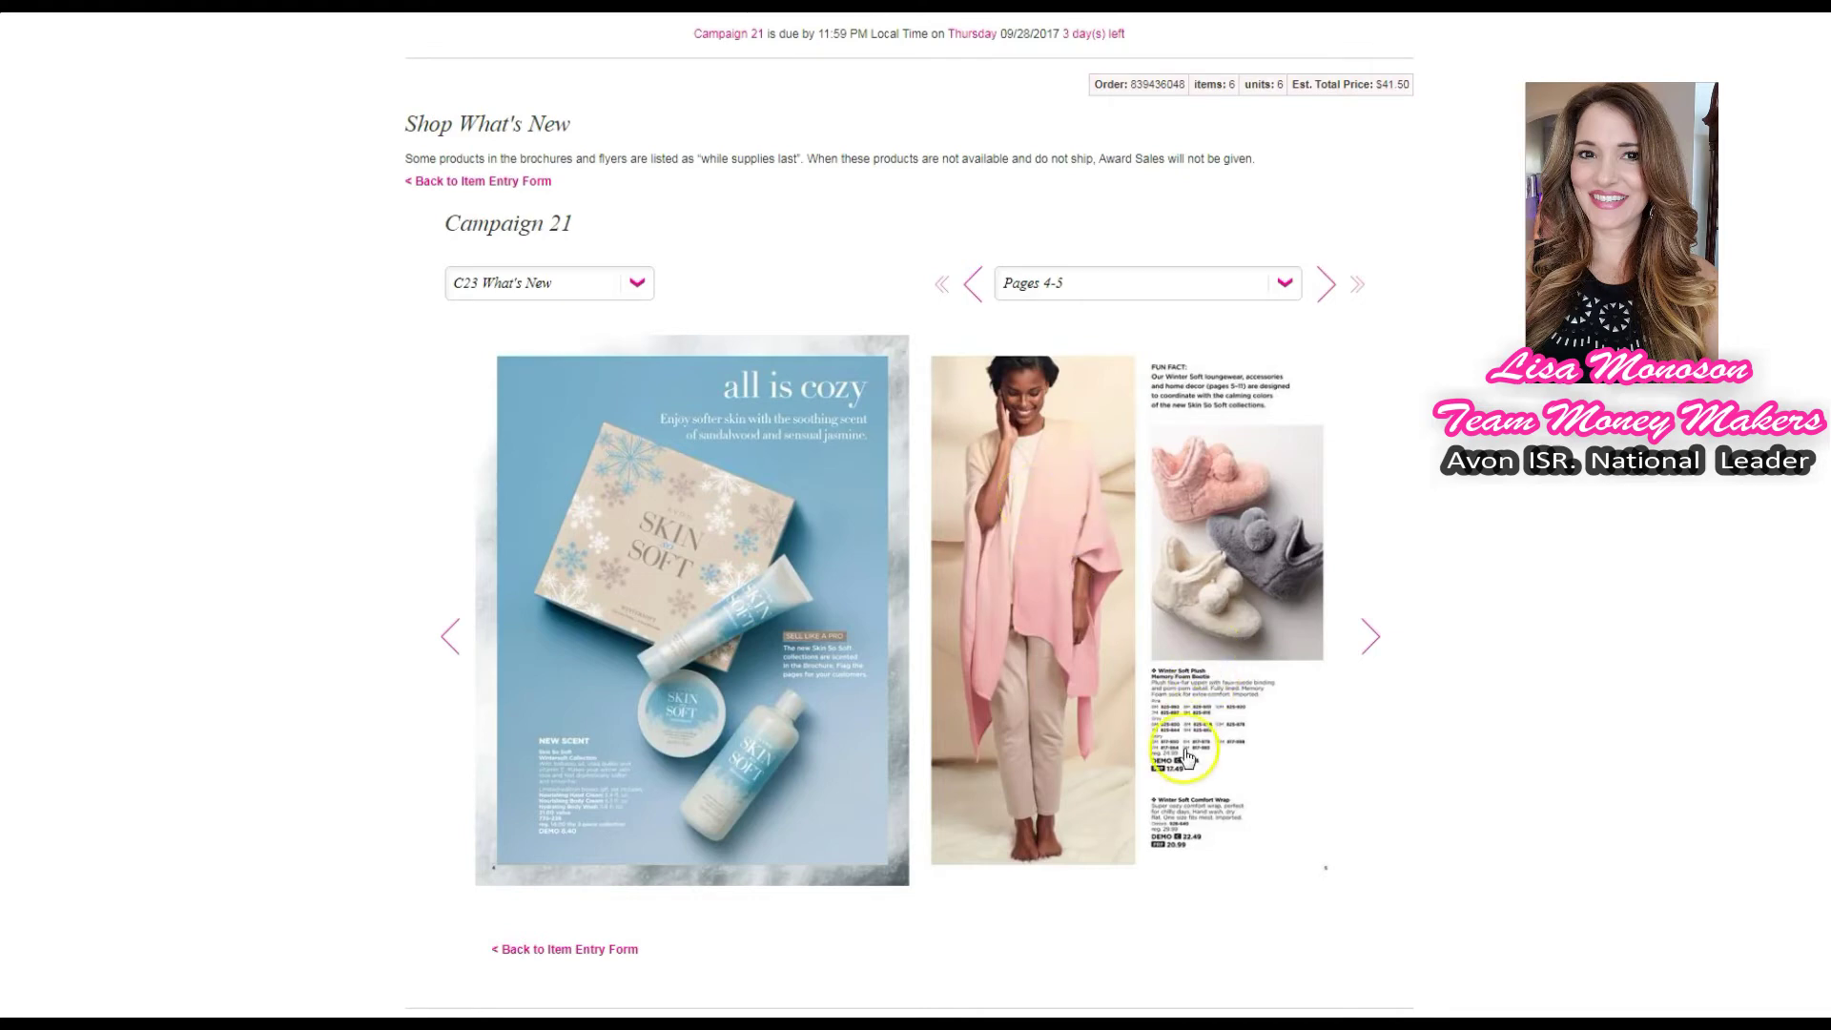
{"action": "left_click", "coordinate": [1189, 738]}
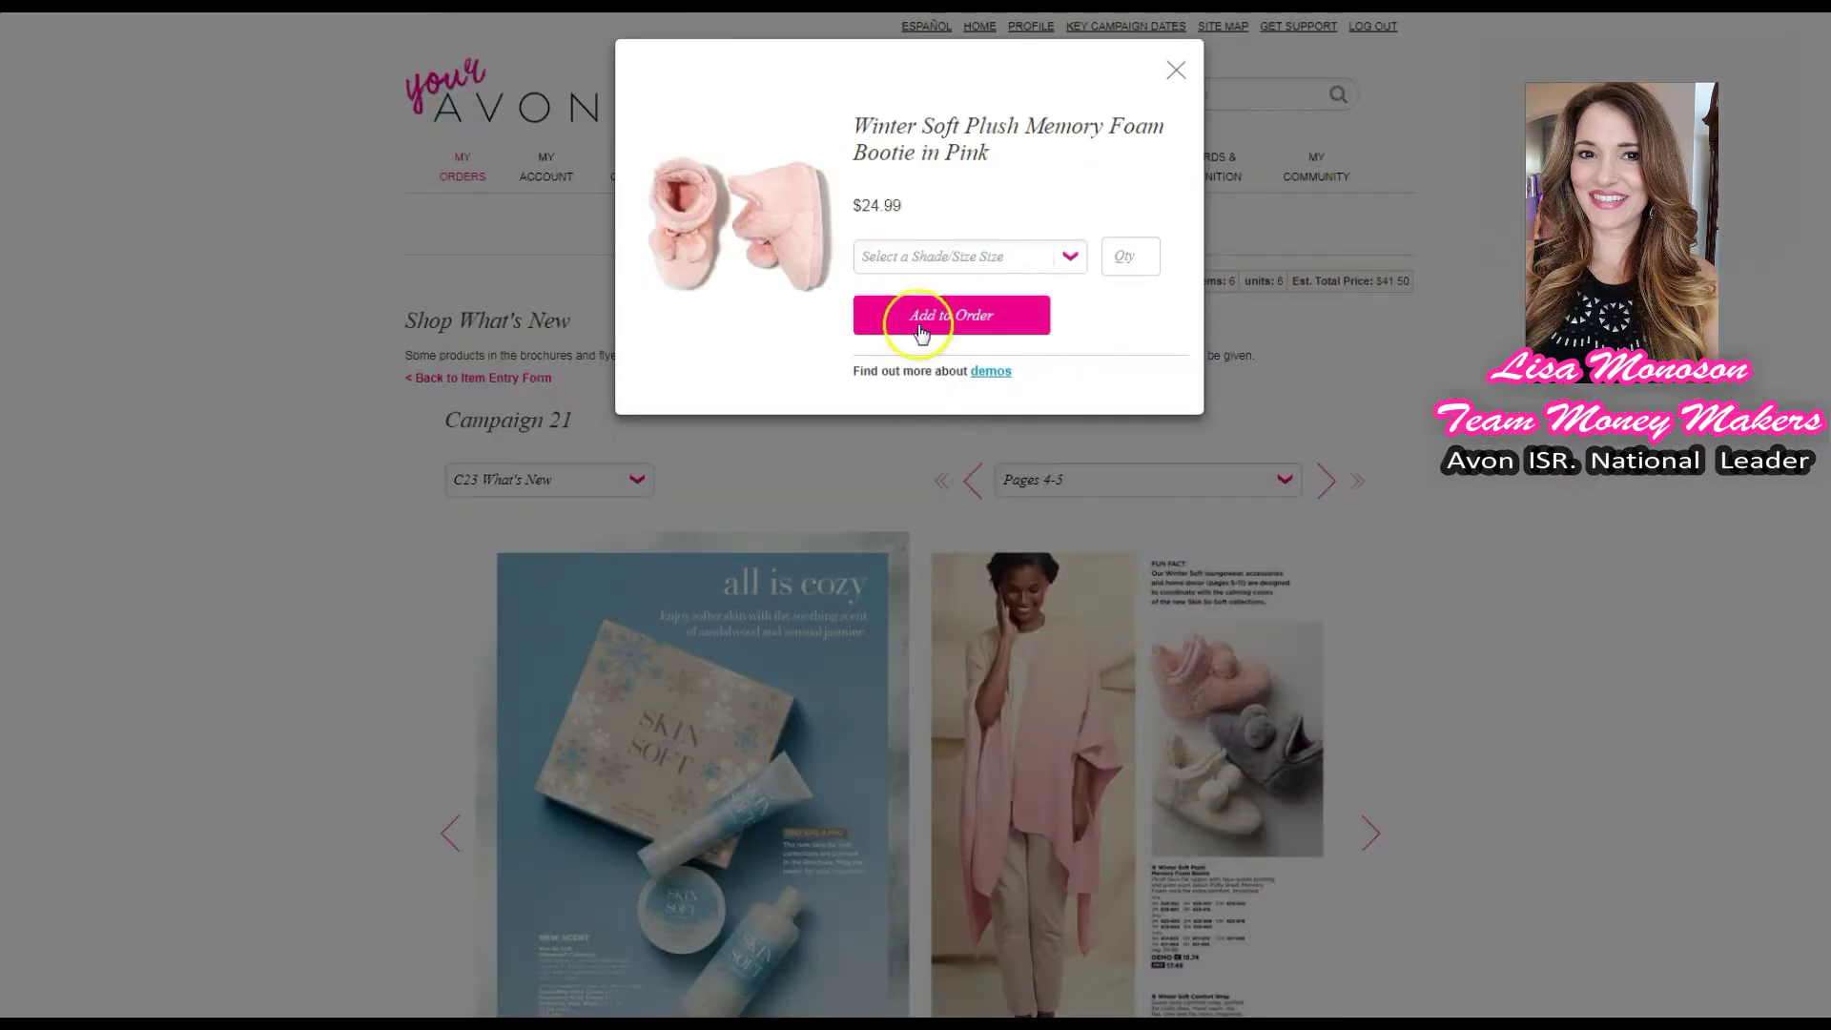
{"action": "left_click", "coordinate": [1177, 74]}
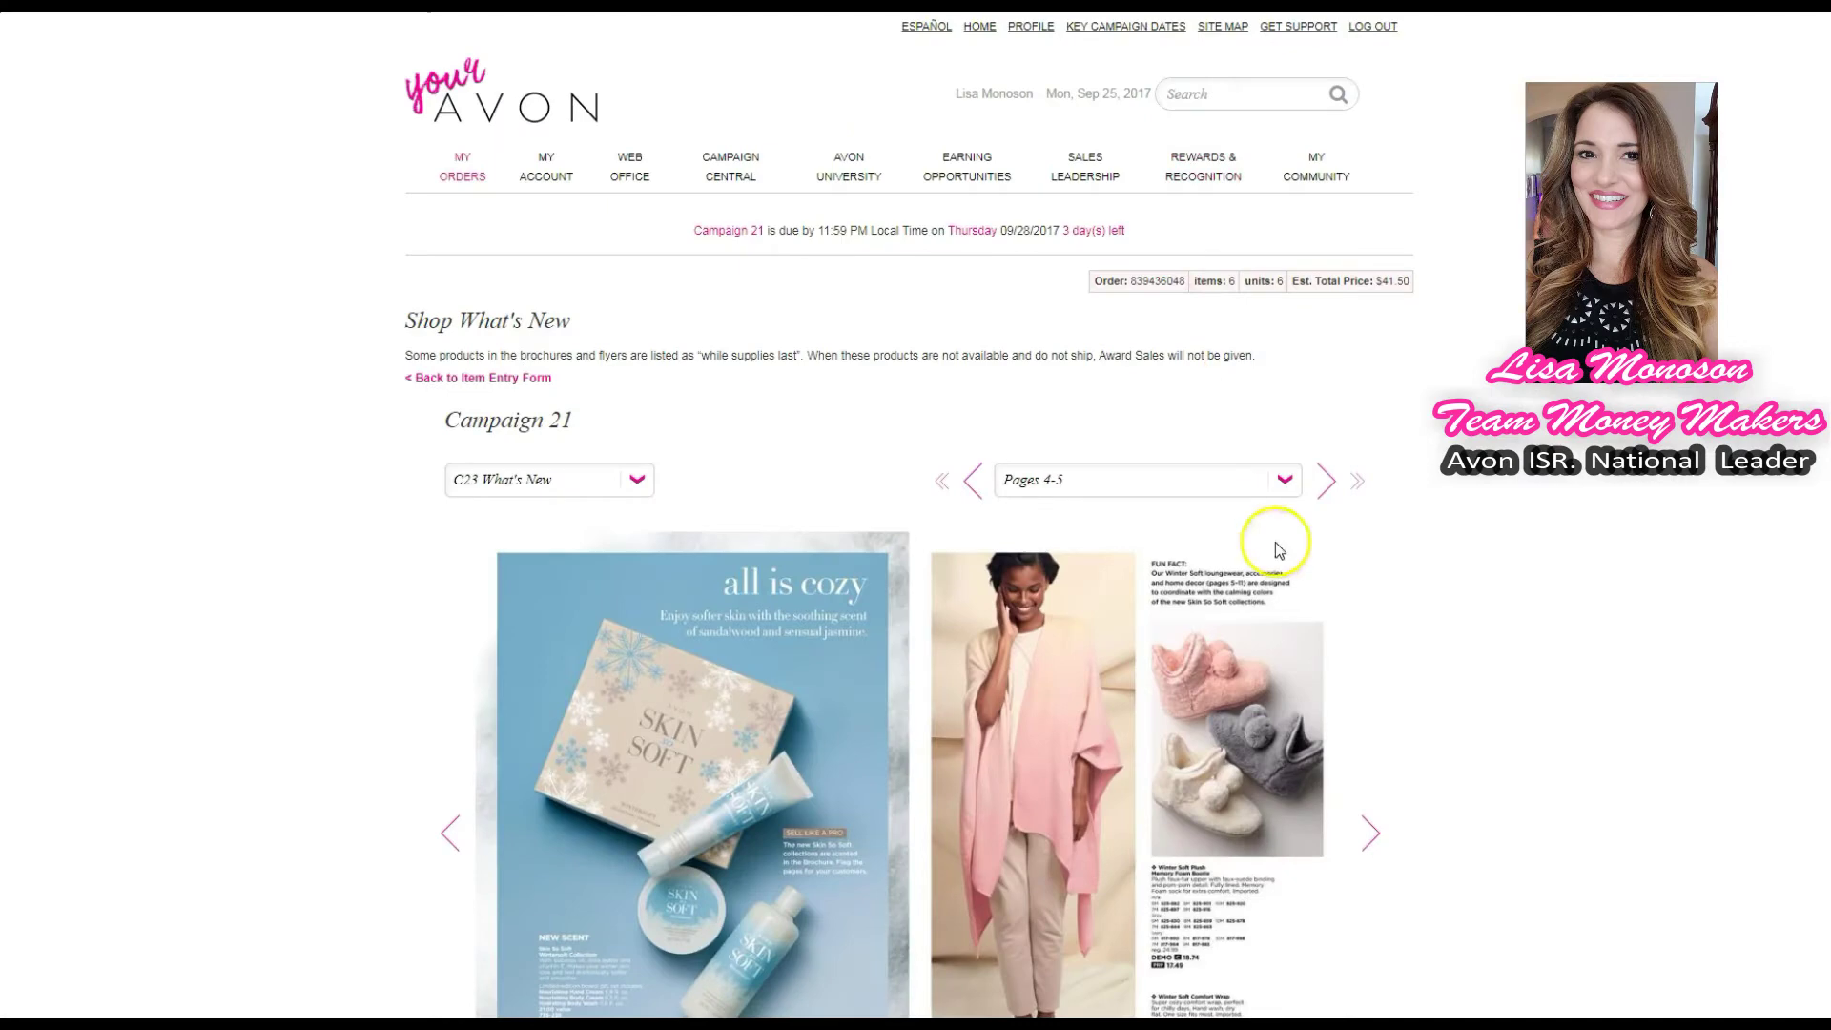
{"action": "scroll", "coordinate": [1230, 696], "scroll_direction": "down", "scroll_amount": 2}
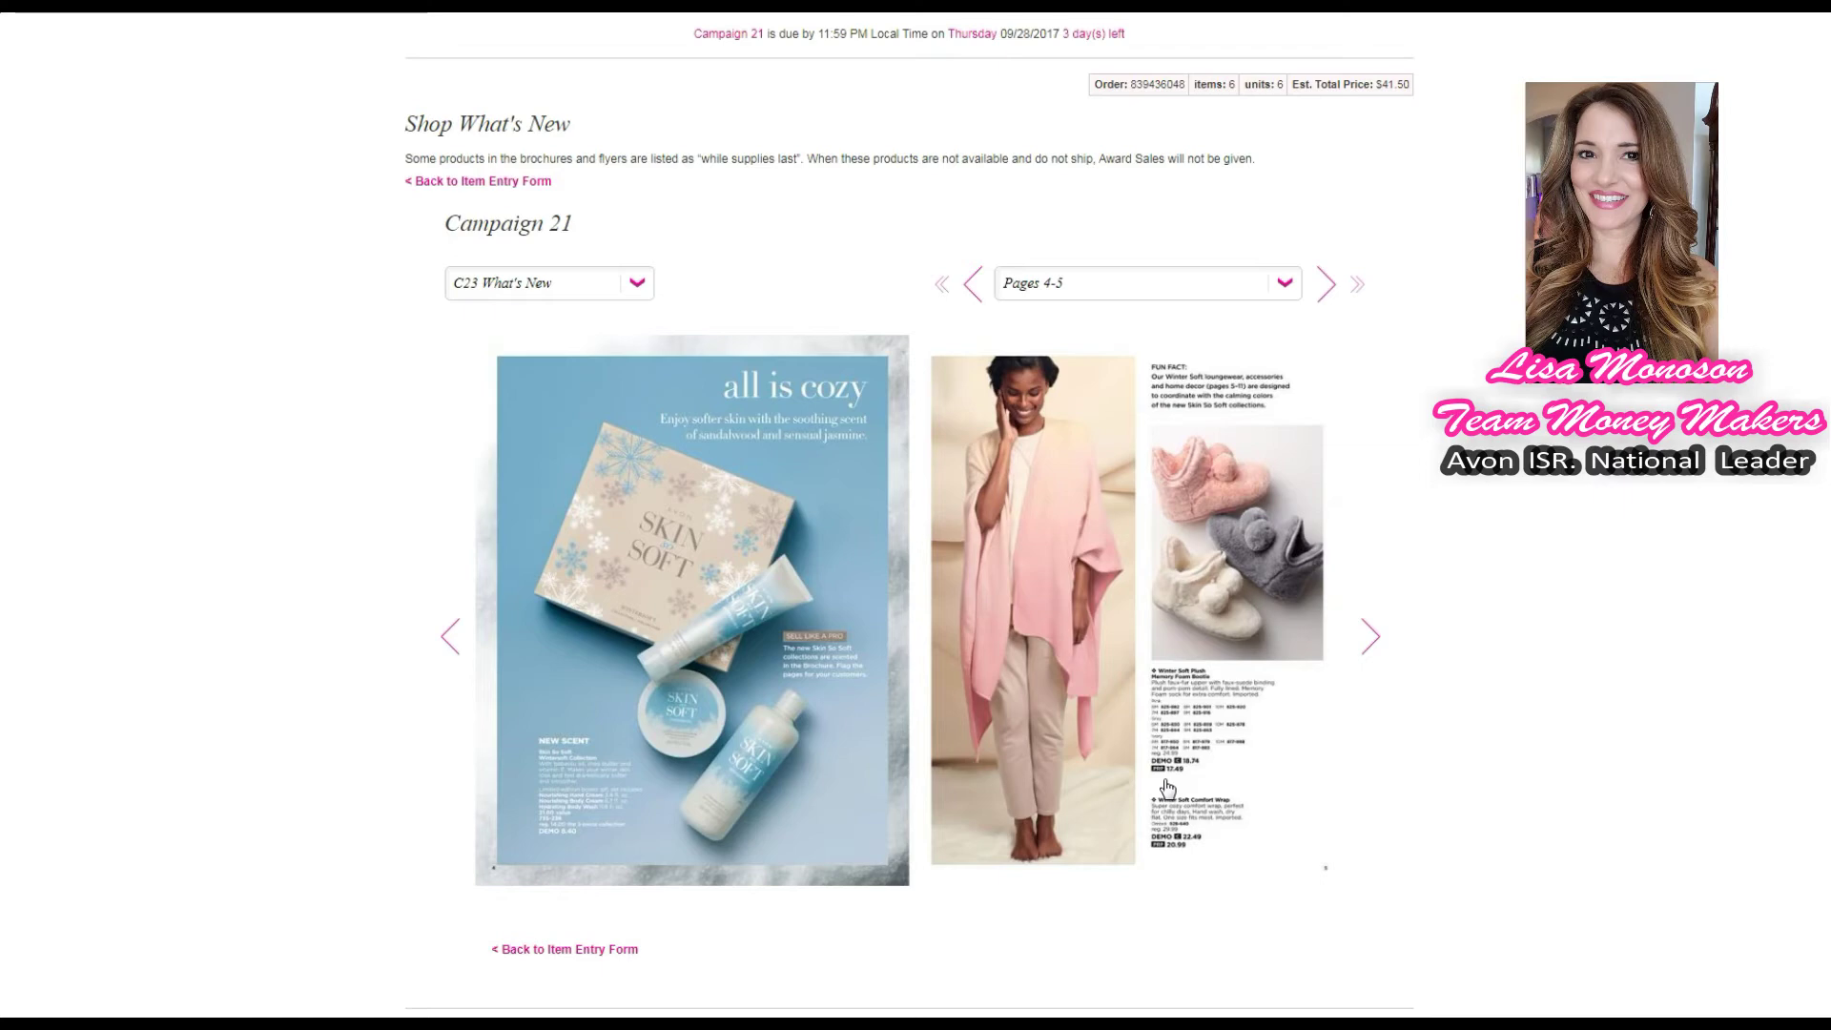
Flip through pages 6-7, view the Skin So Soft Lavender collection, then reach pages 8-9
{"action": "left_click", "coordinate": [1368, 634]}
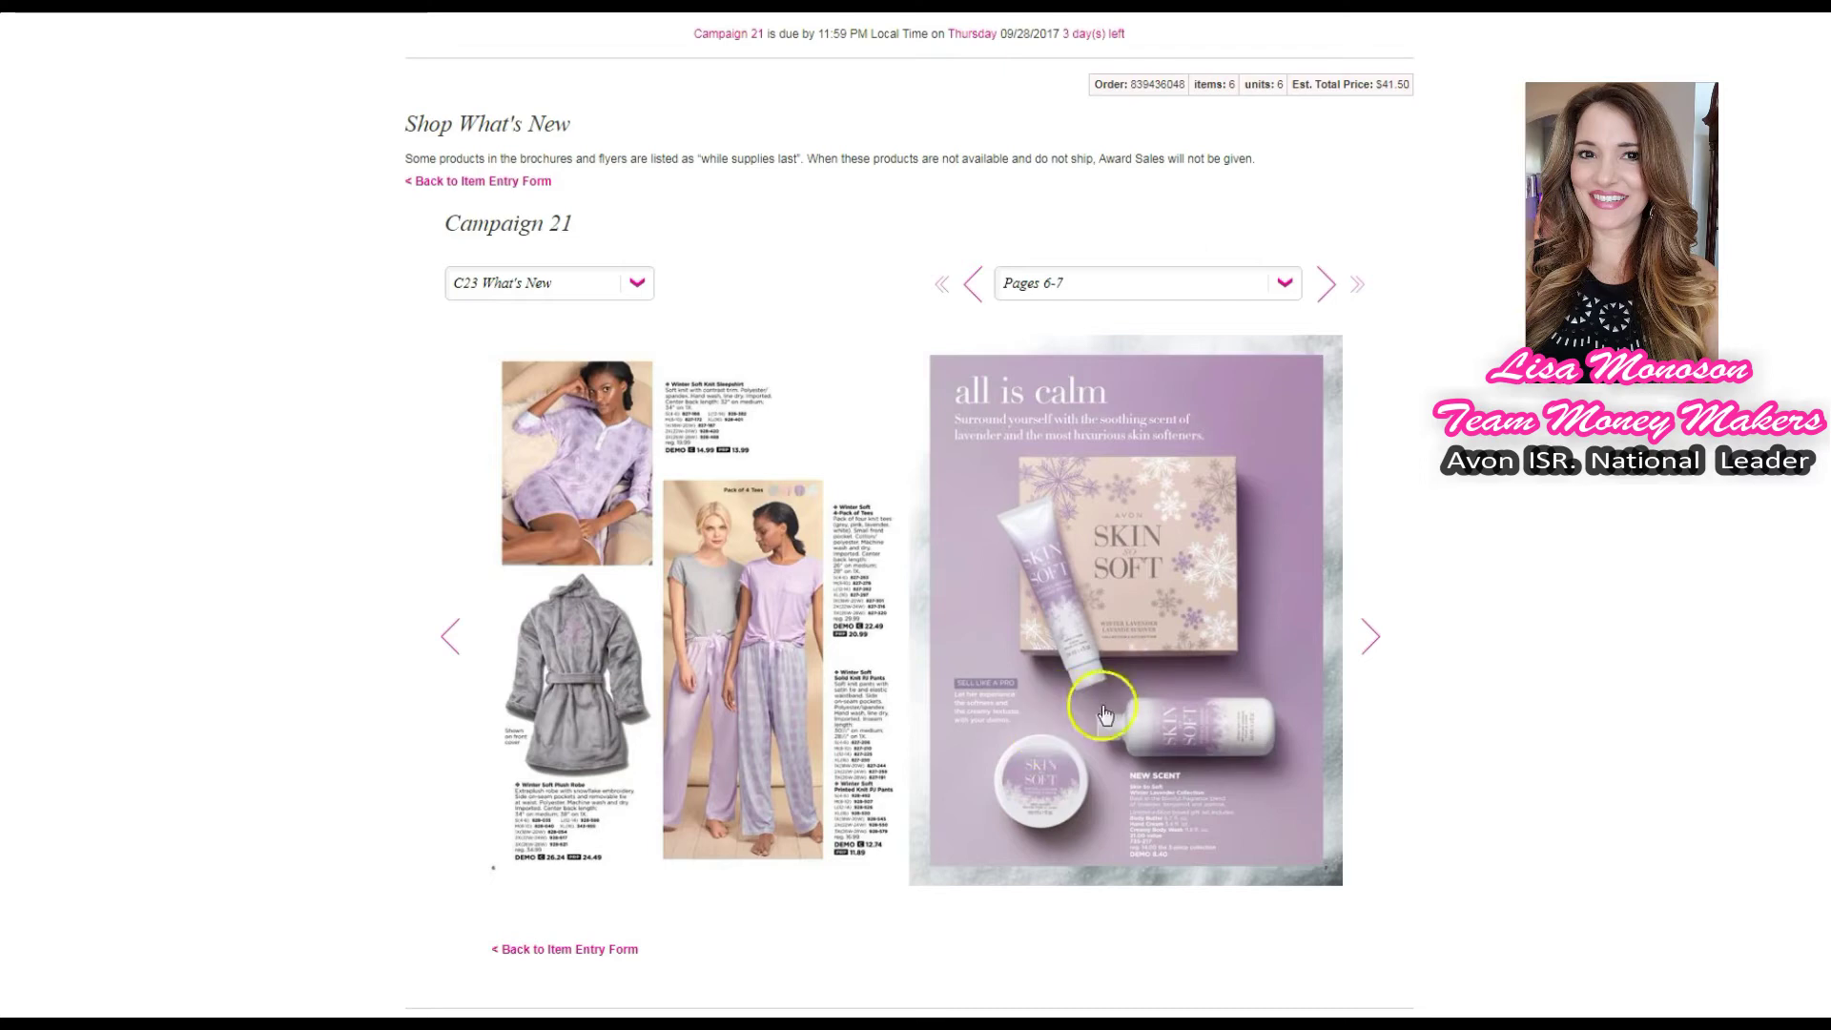
{"action": "left_click", "coordinate": [1174, 776]}
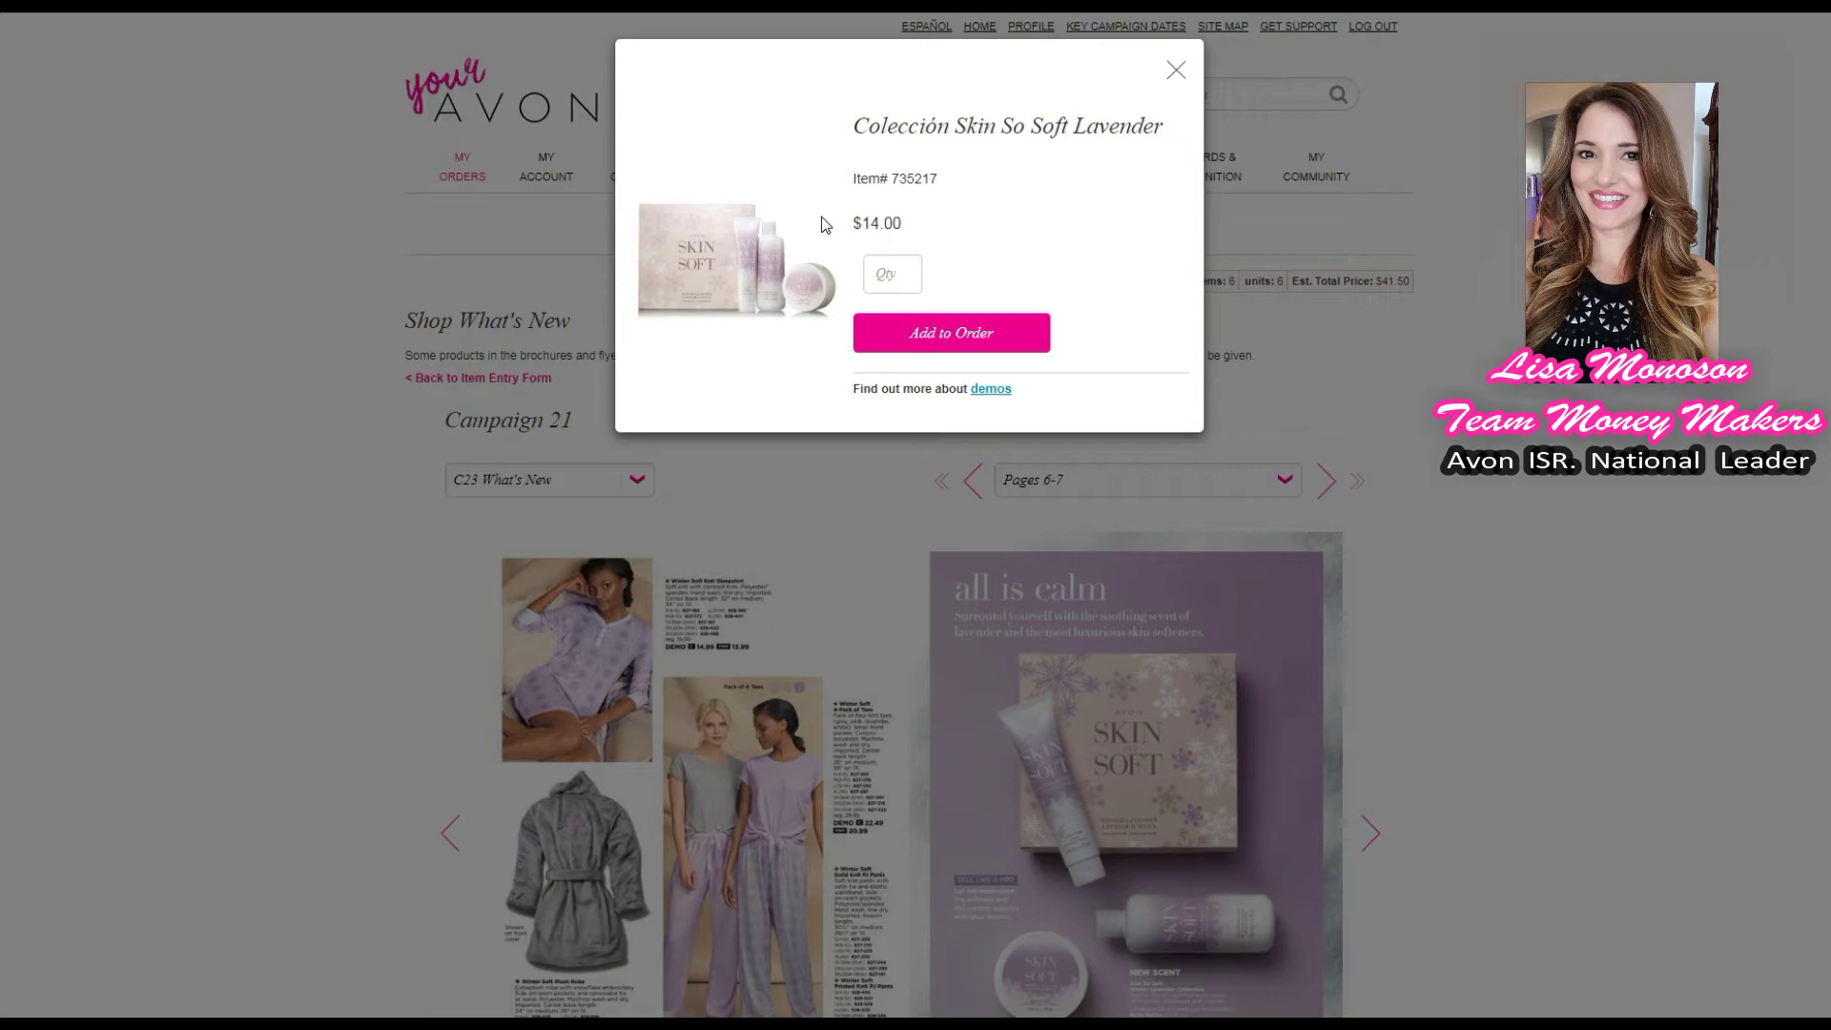
{"action": "left_click", "coordinate": [1176, 70]}
{"action": "left_click", "coordinate": [1374, 832]}
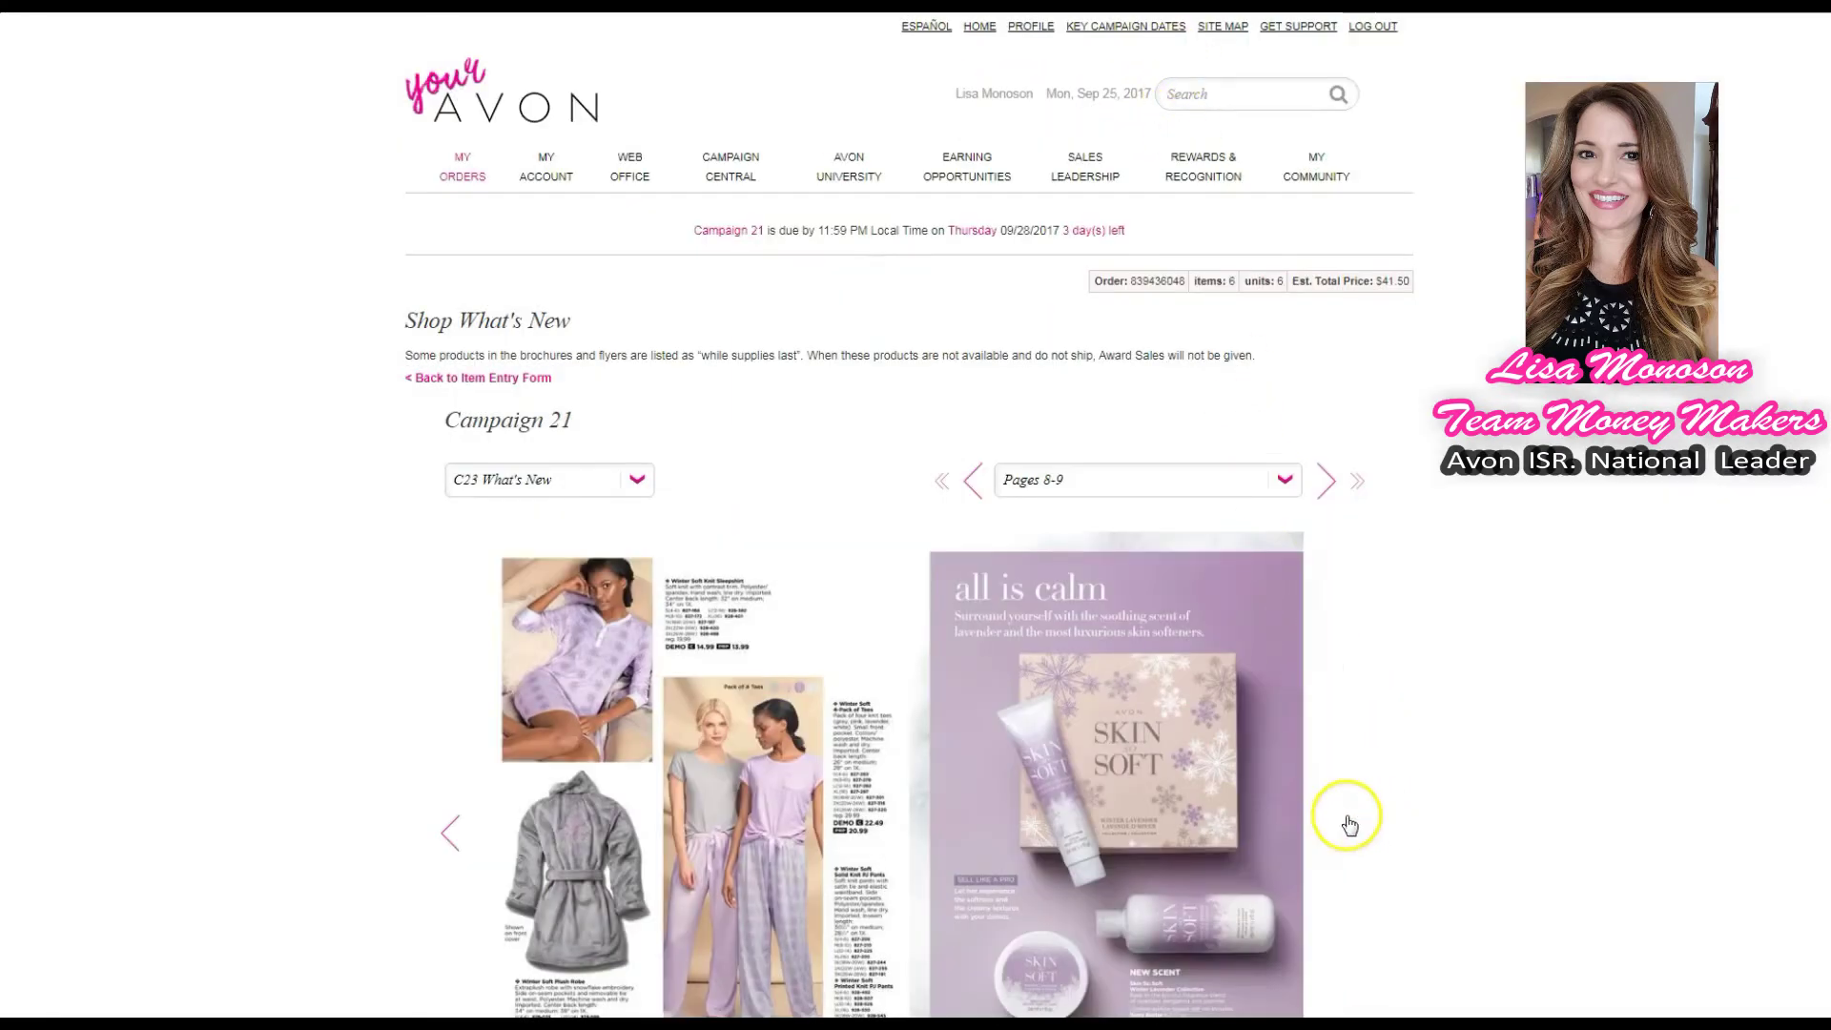
{"action": "scroll", "coordinate": [1299, 711], "scroll_direction": "down", "scroll_amount": 3}
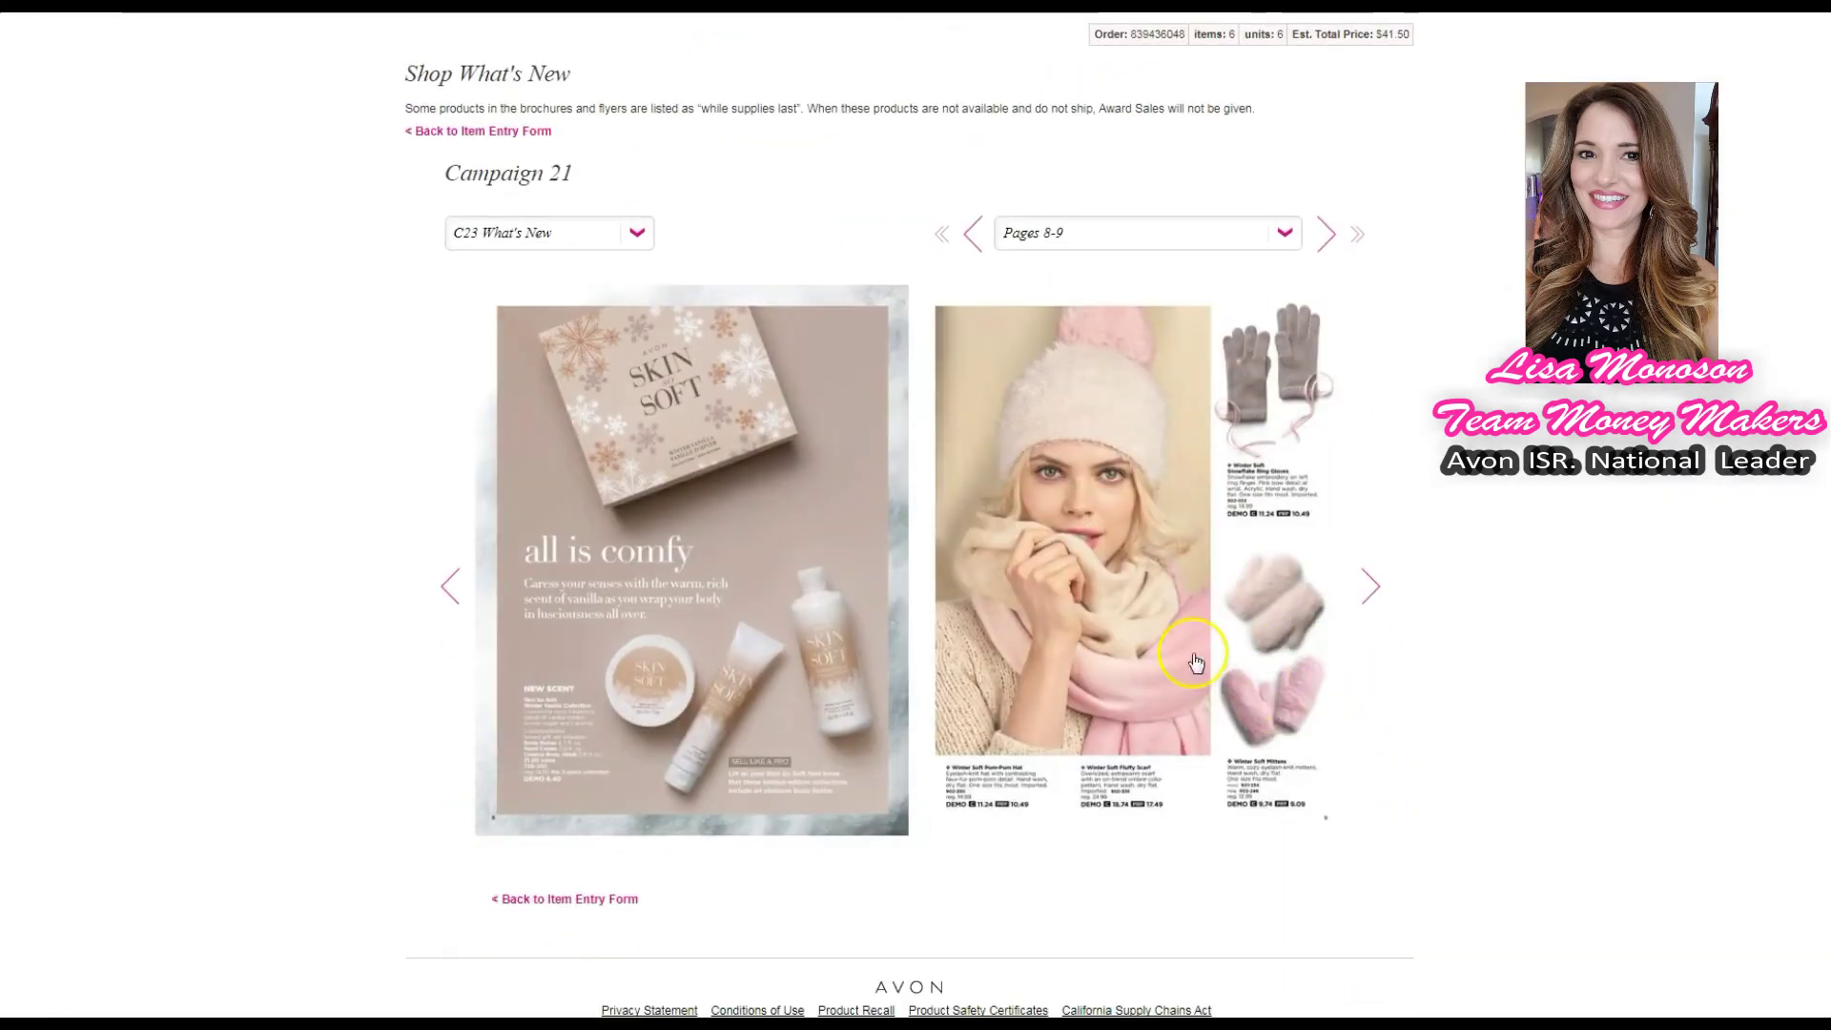
{"action": "left_click", "coordinate": [635, 238]}
{"action": "left_click", "coordinate": [583, 322]}
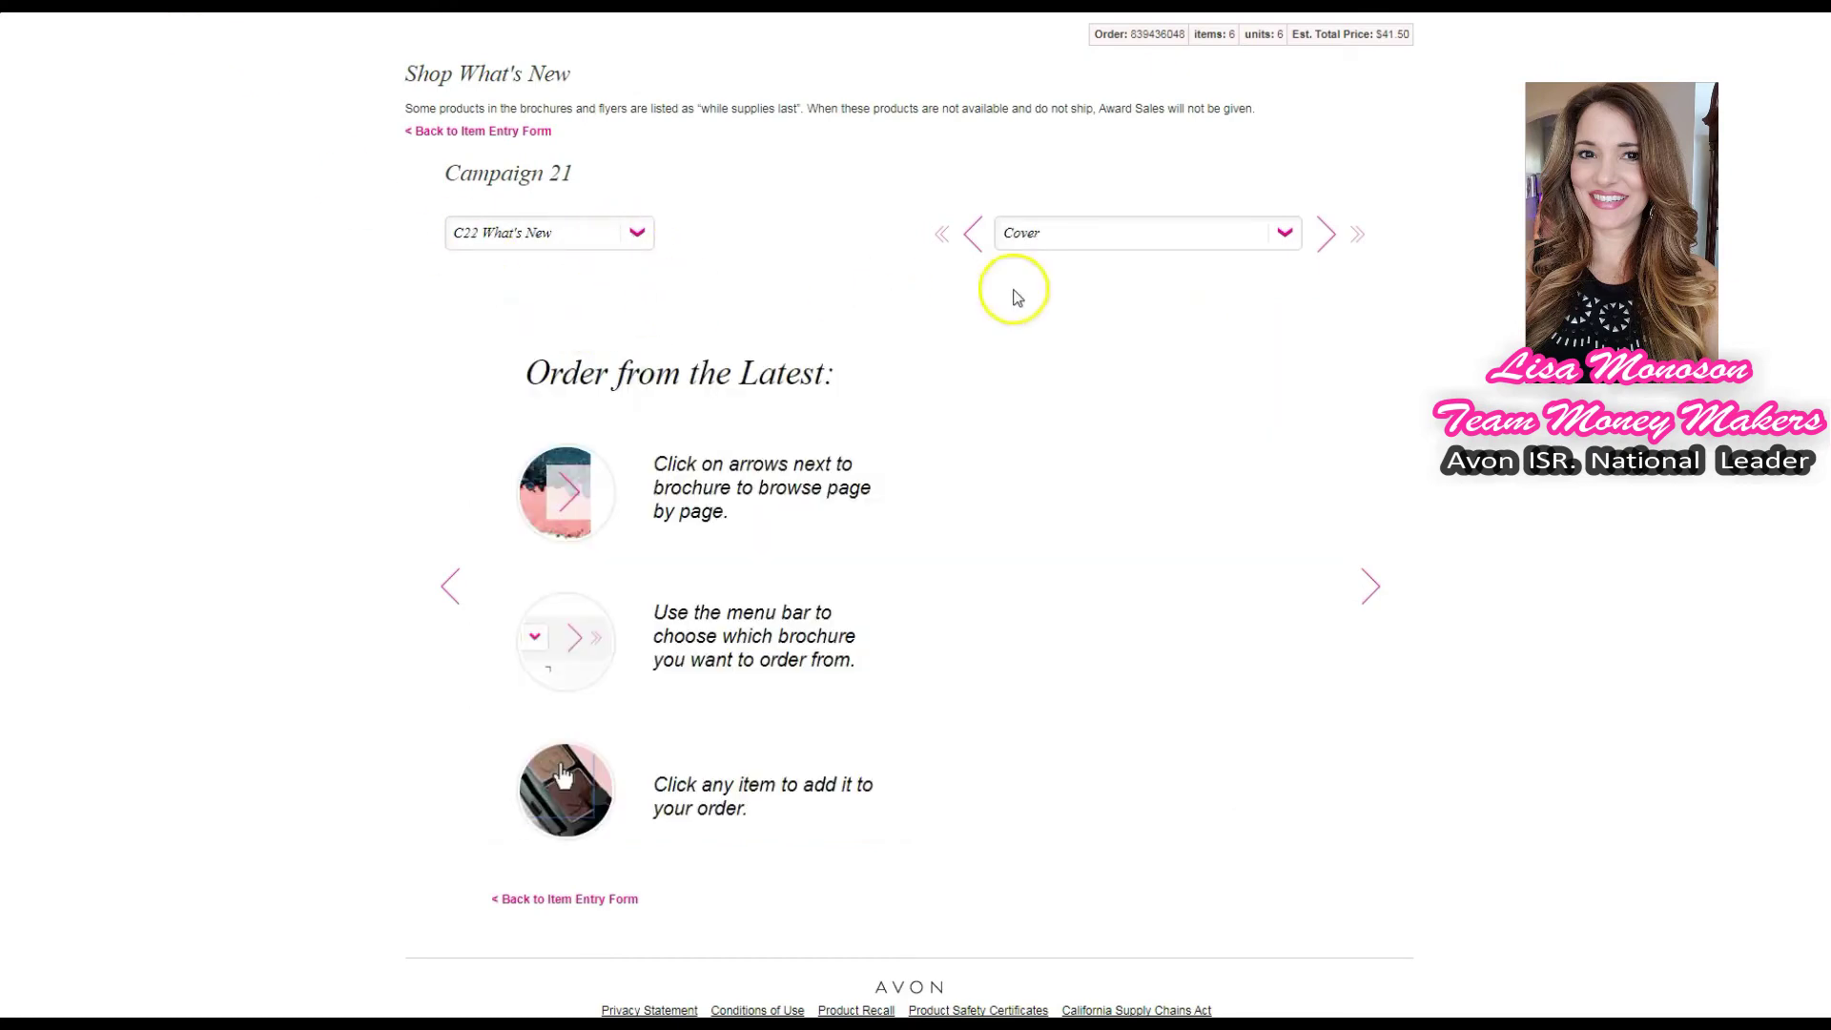
{"action": "left_click", "coordinate": [1288, 250]}
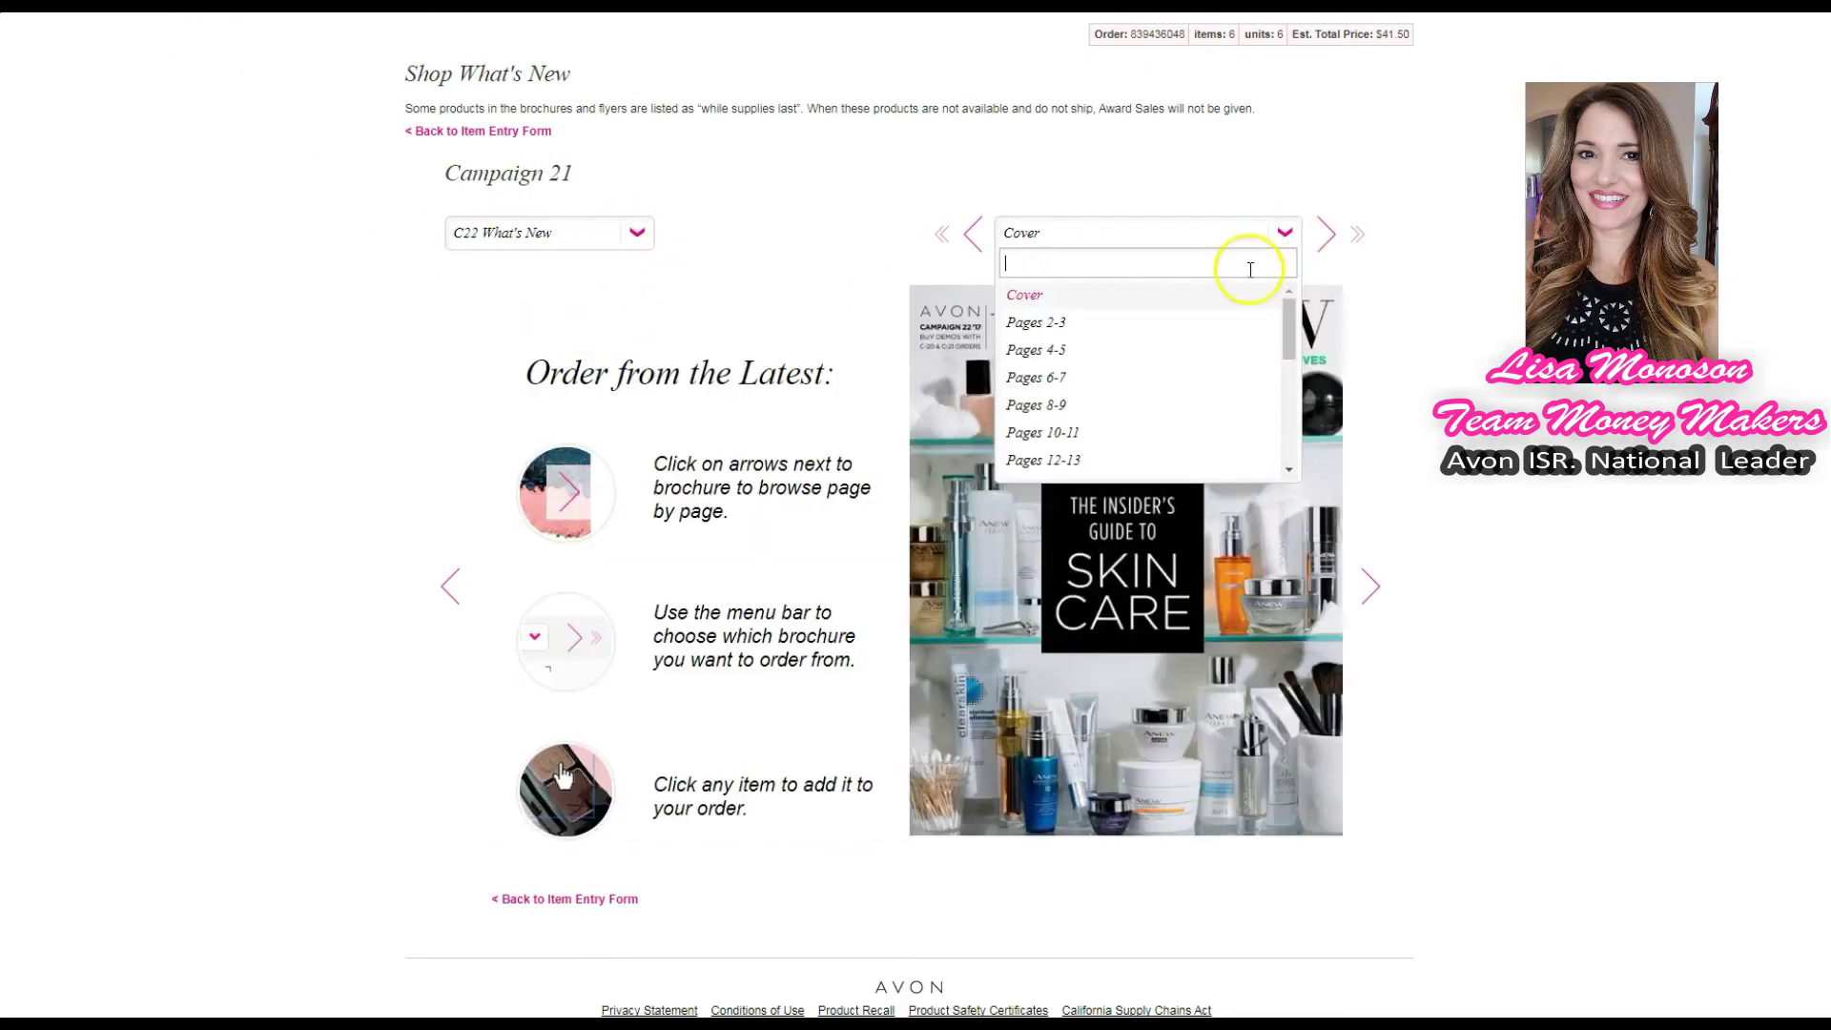
{"action": "left_click", "coordinate": [1105, 462]}
{"action": "scroll", "coordinate": [1089, 439], "scroll_direction": "up", "scroll_amount": 3}
{"action": "scroll", "coordinate": [916, 474], "scroll_direction": "down", "scroll_amount": 3}
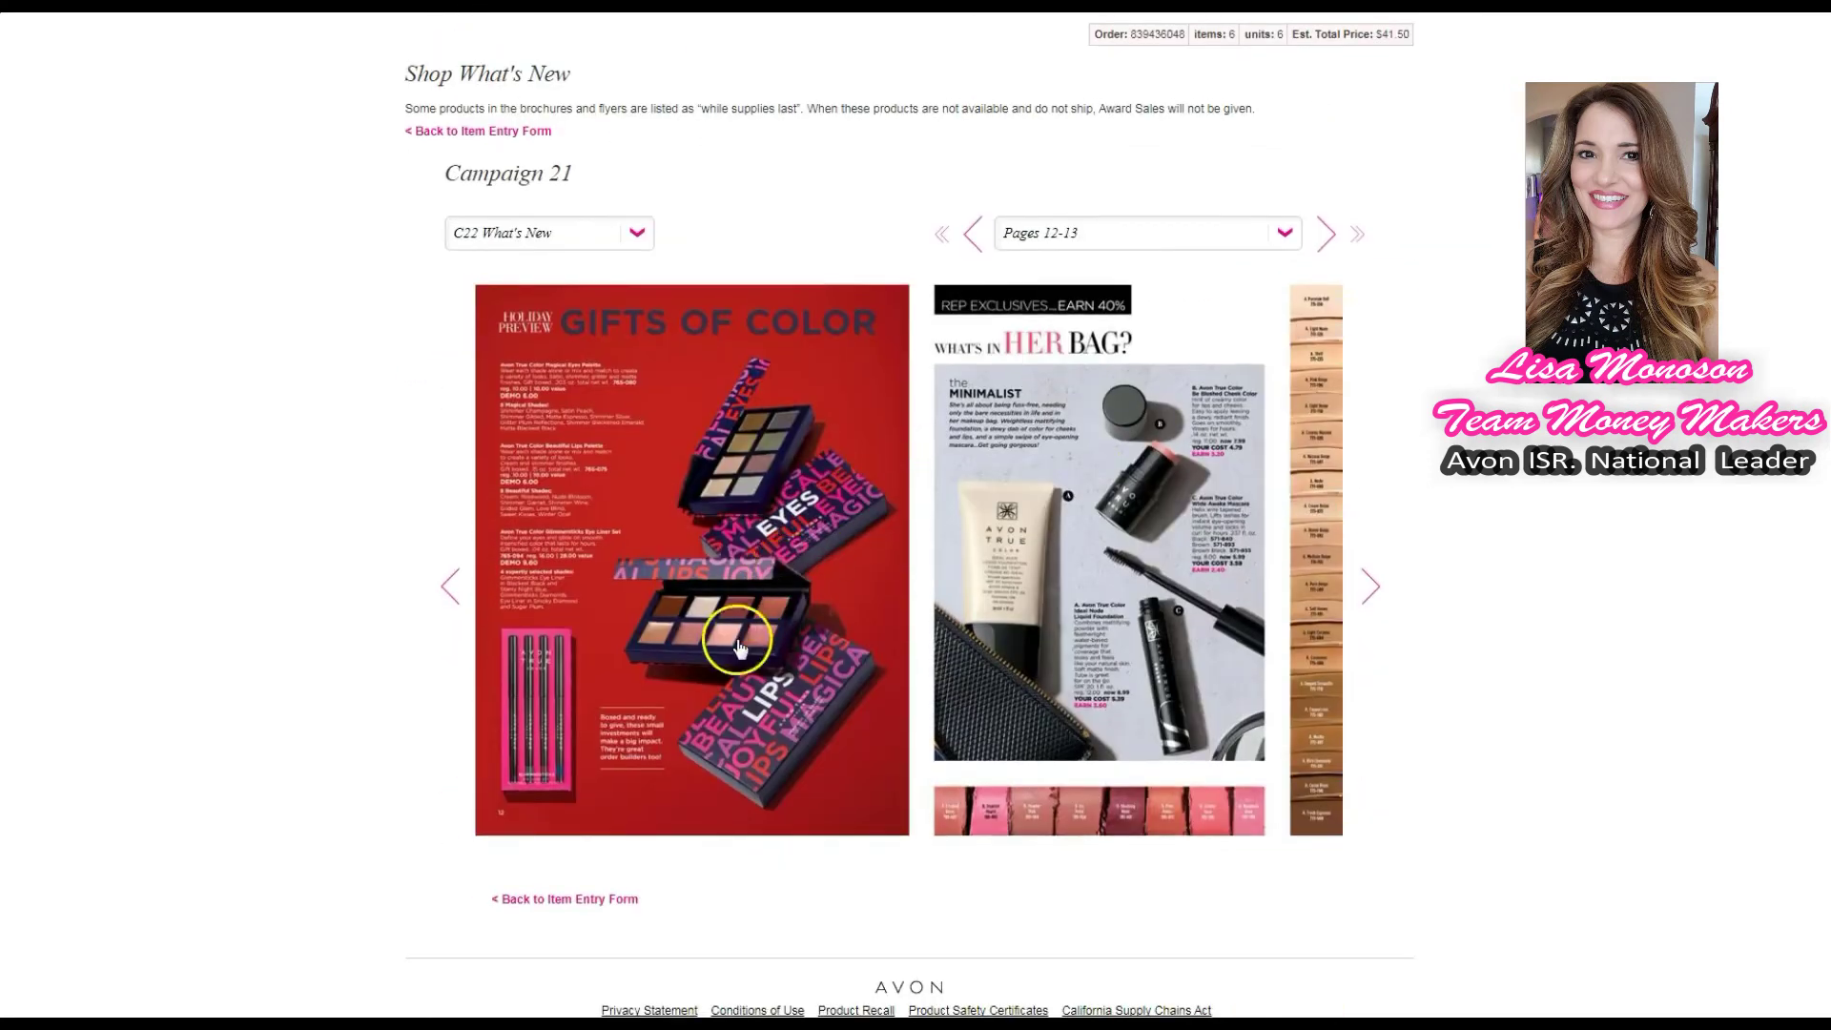
{"action": "left_click", "coordinate": [576, 901]}
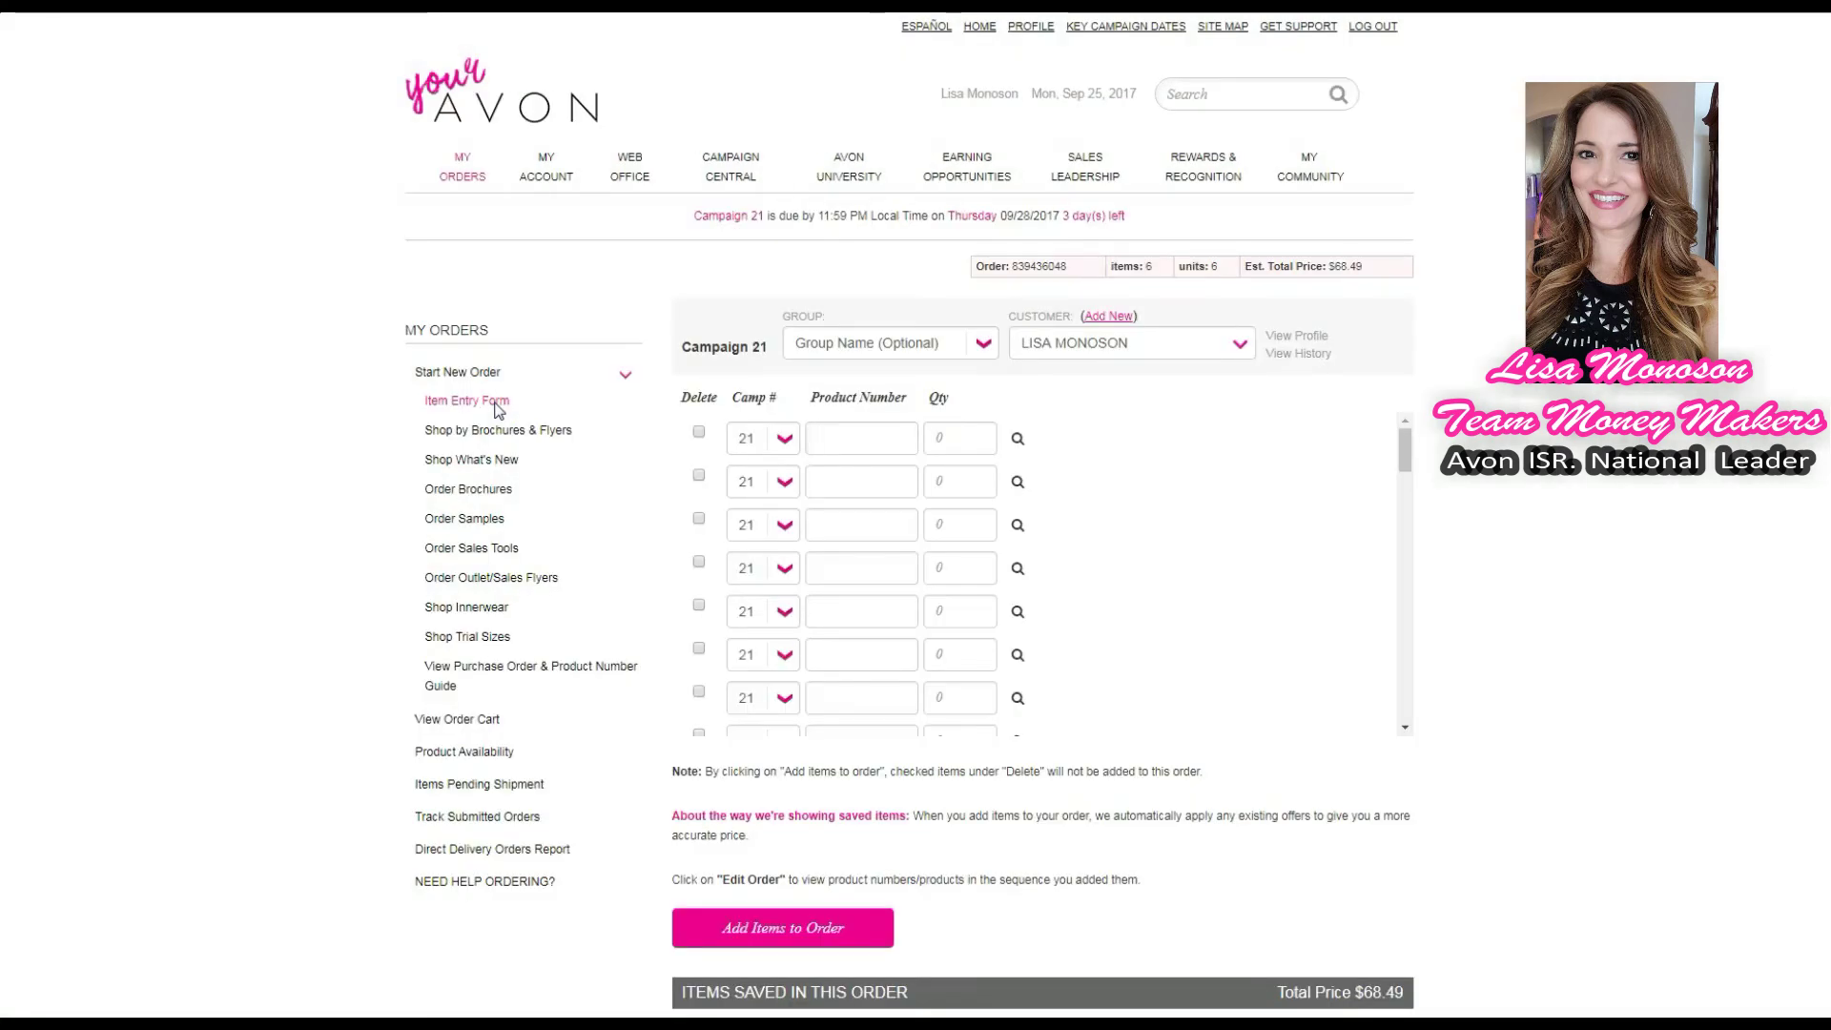
Open Shop Innerwear and choose the Bali® category
{"action": "left_click", "coordinate": [481, 610]}
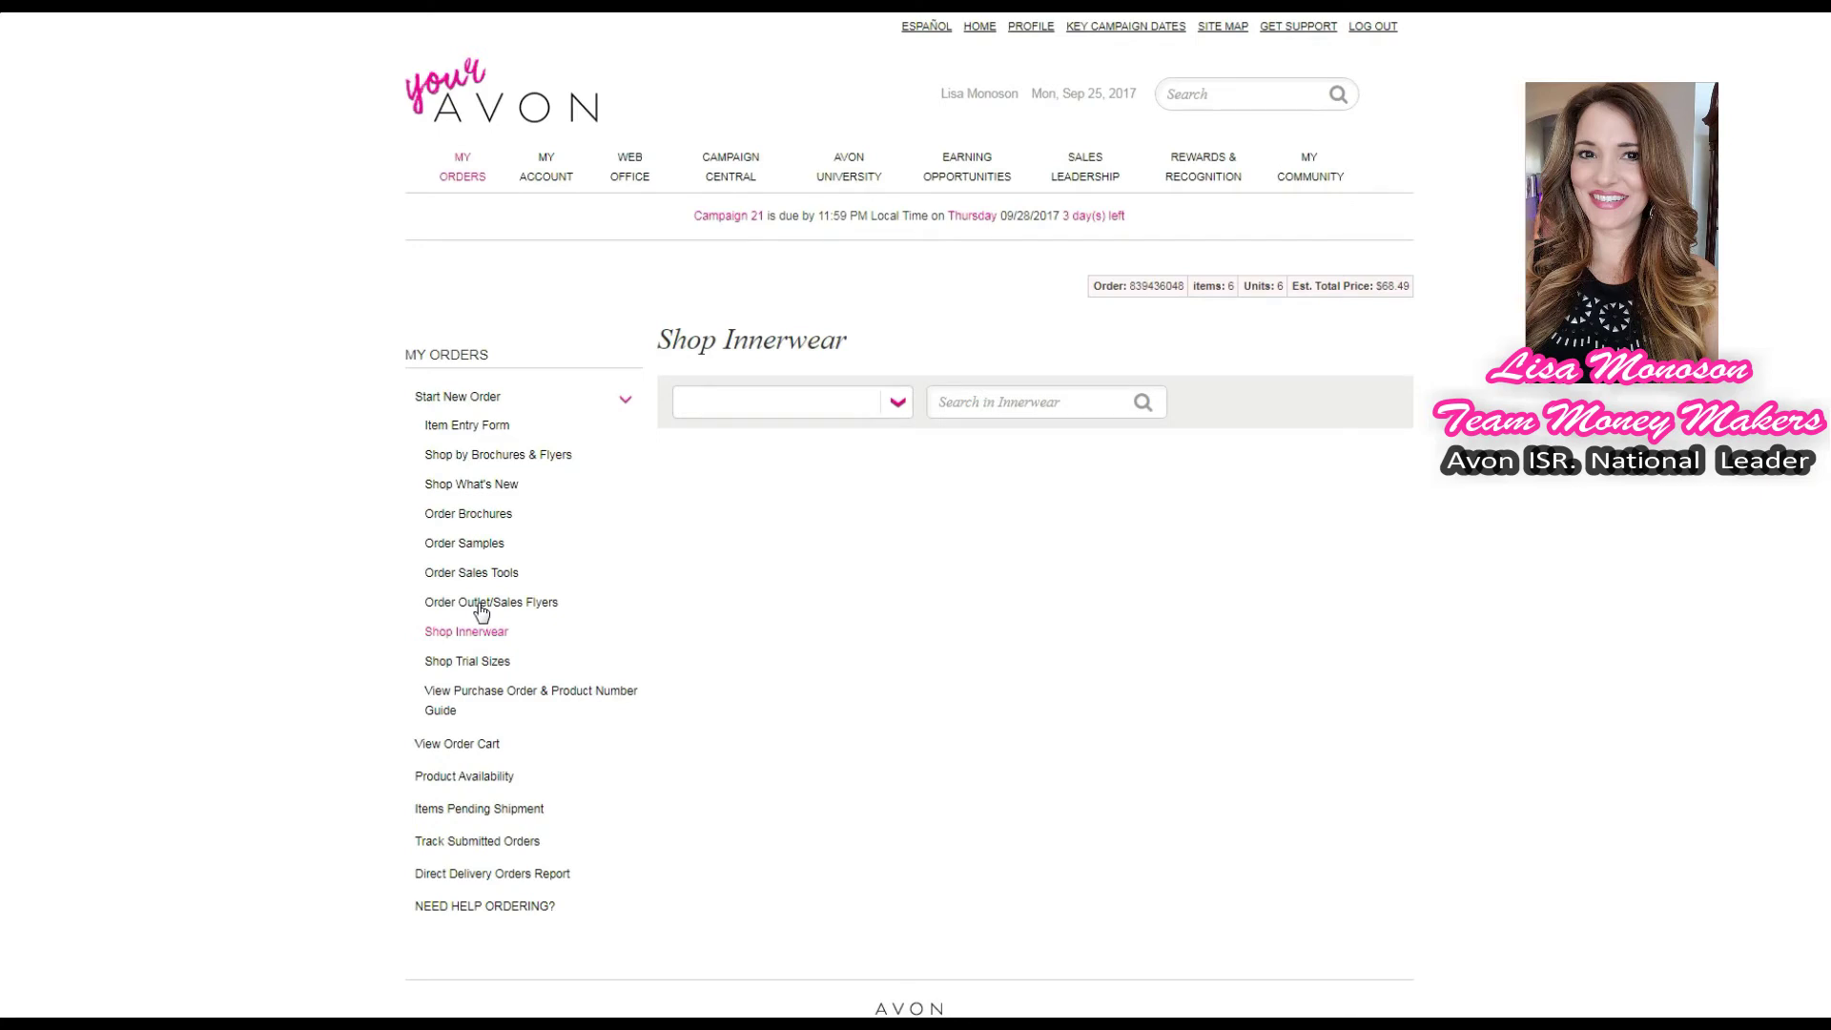
{"action": "left_click", "coordinate": [490, 615]}
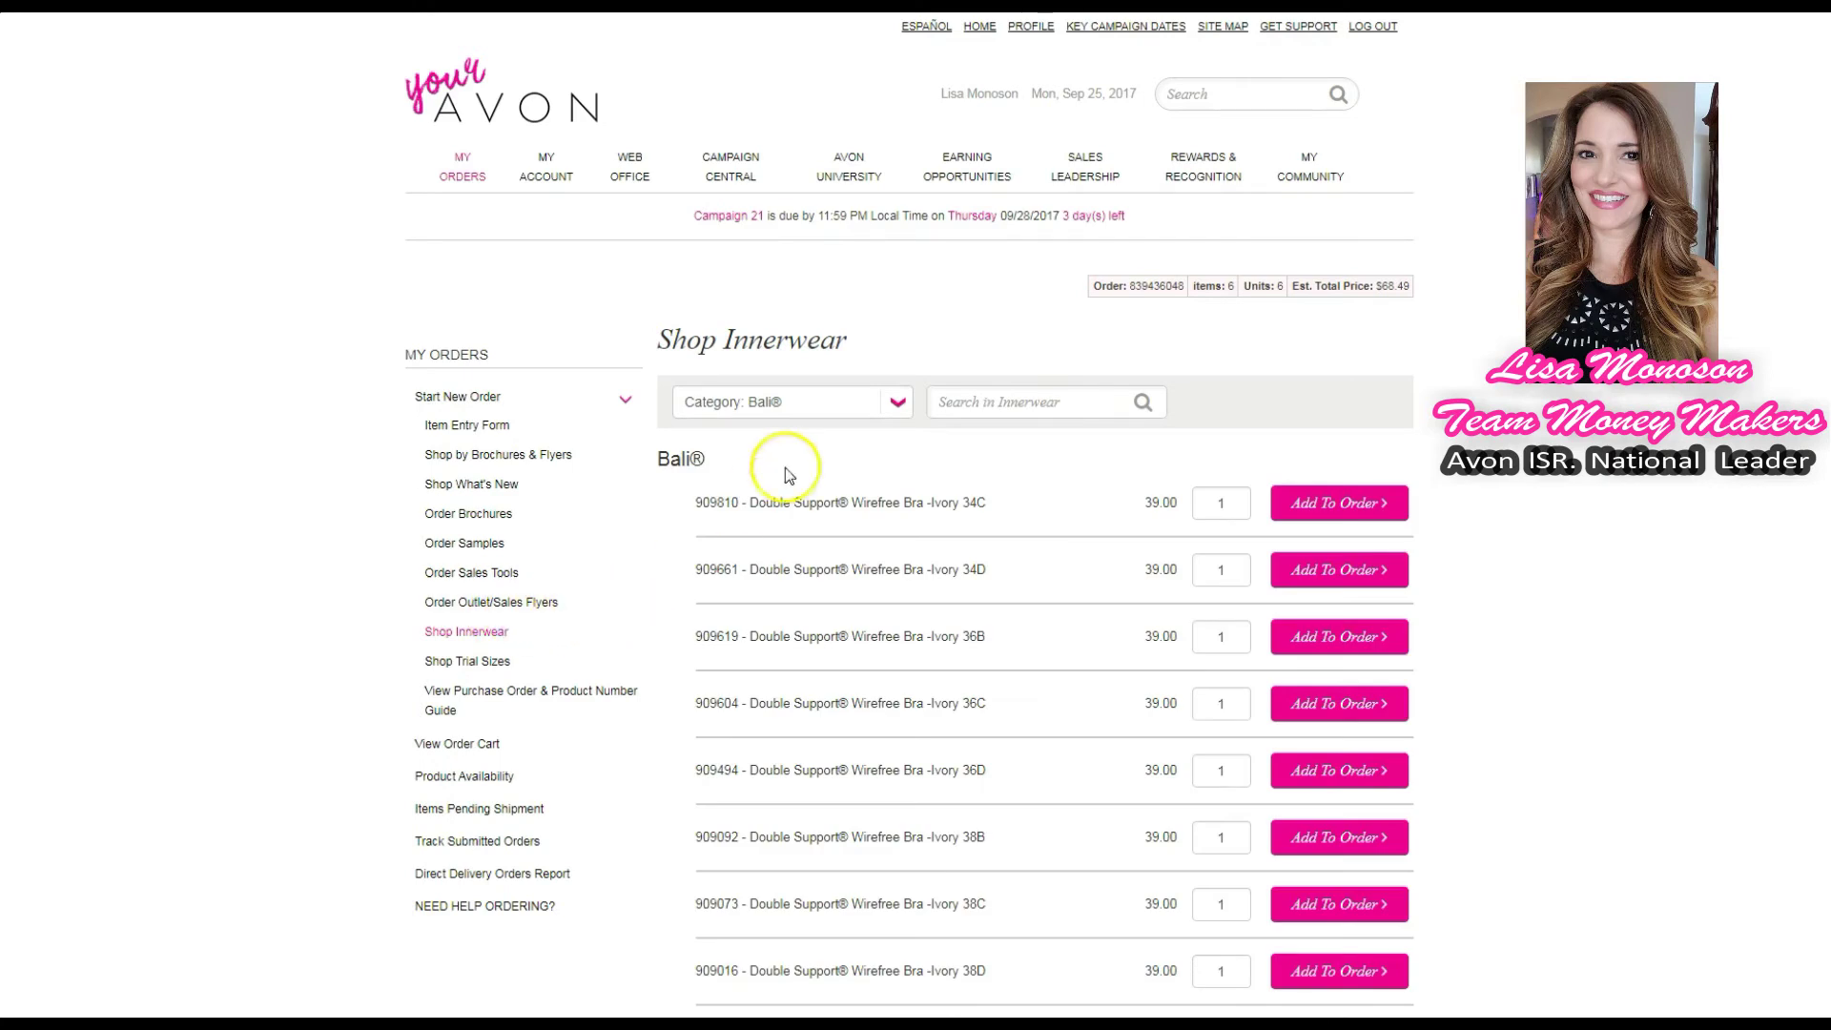
{"action": "left_click", "coordinate": [898, 408]}
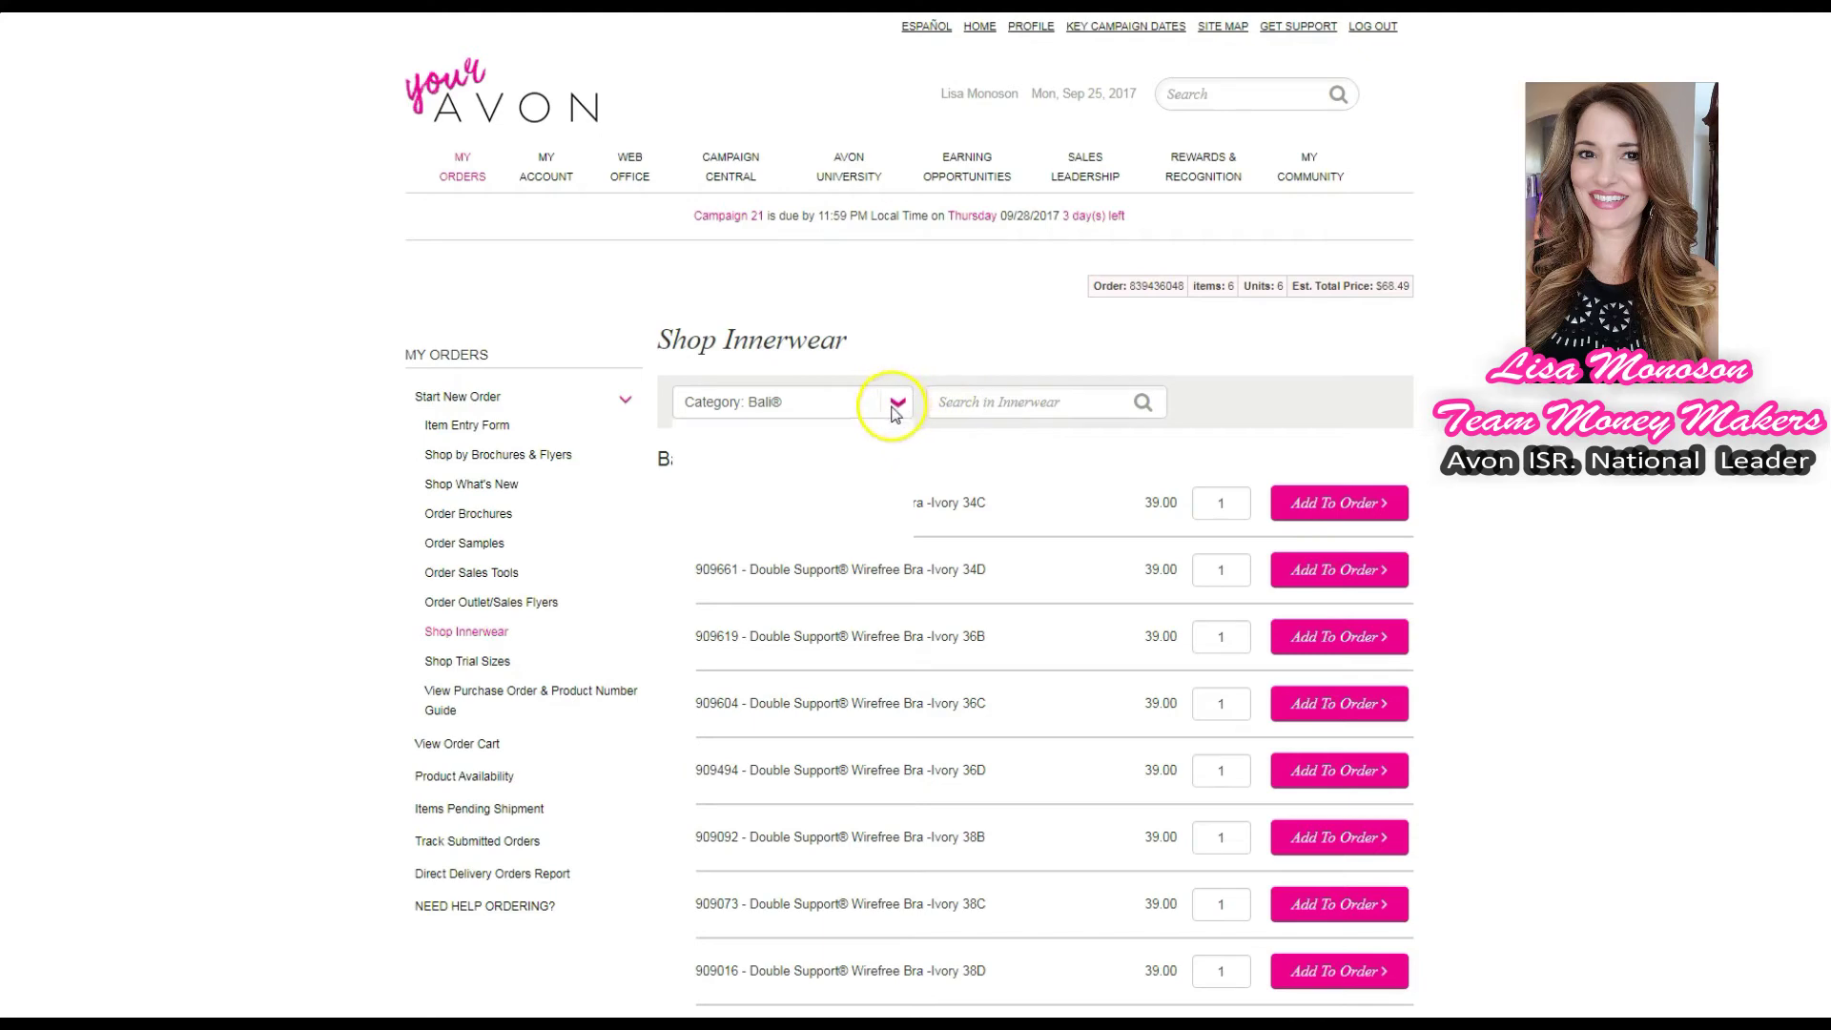
{"action": "left_click", "coordinate": [897, 408]}
{"action": "left_click", "coordinate": [898, 408]}
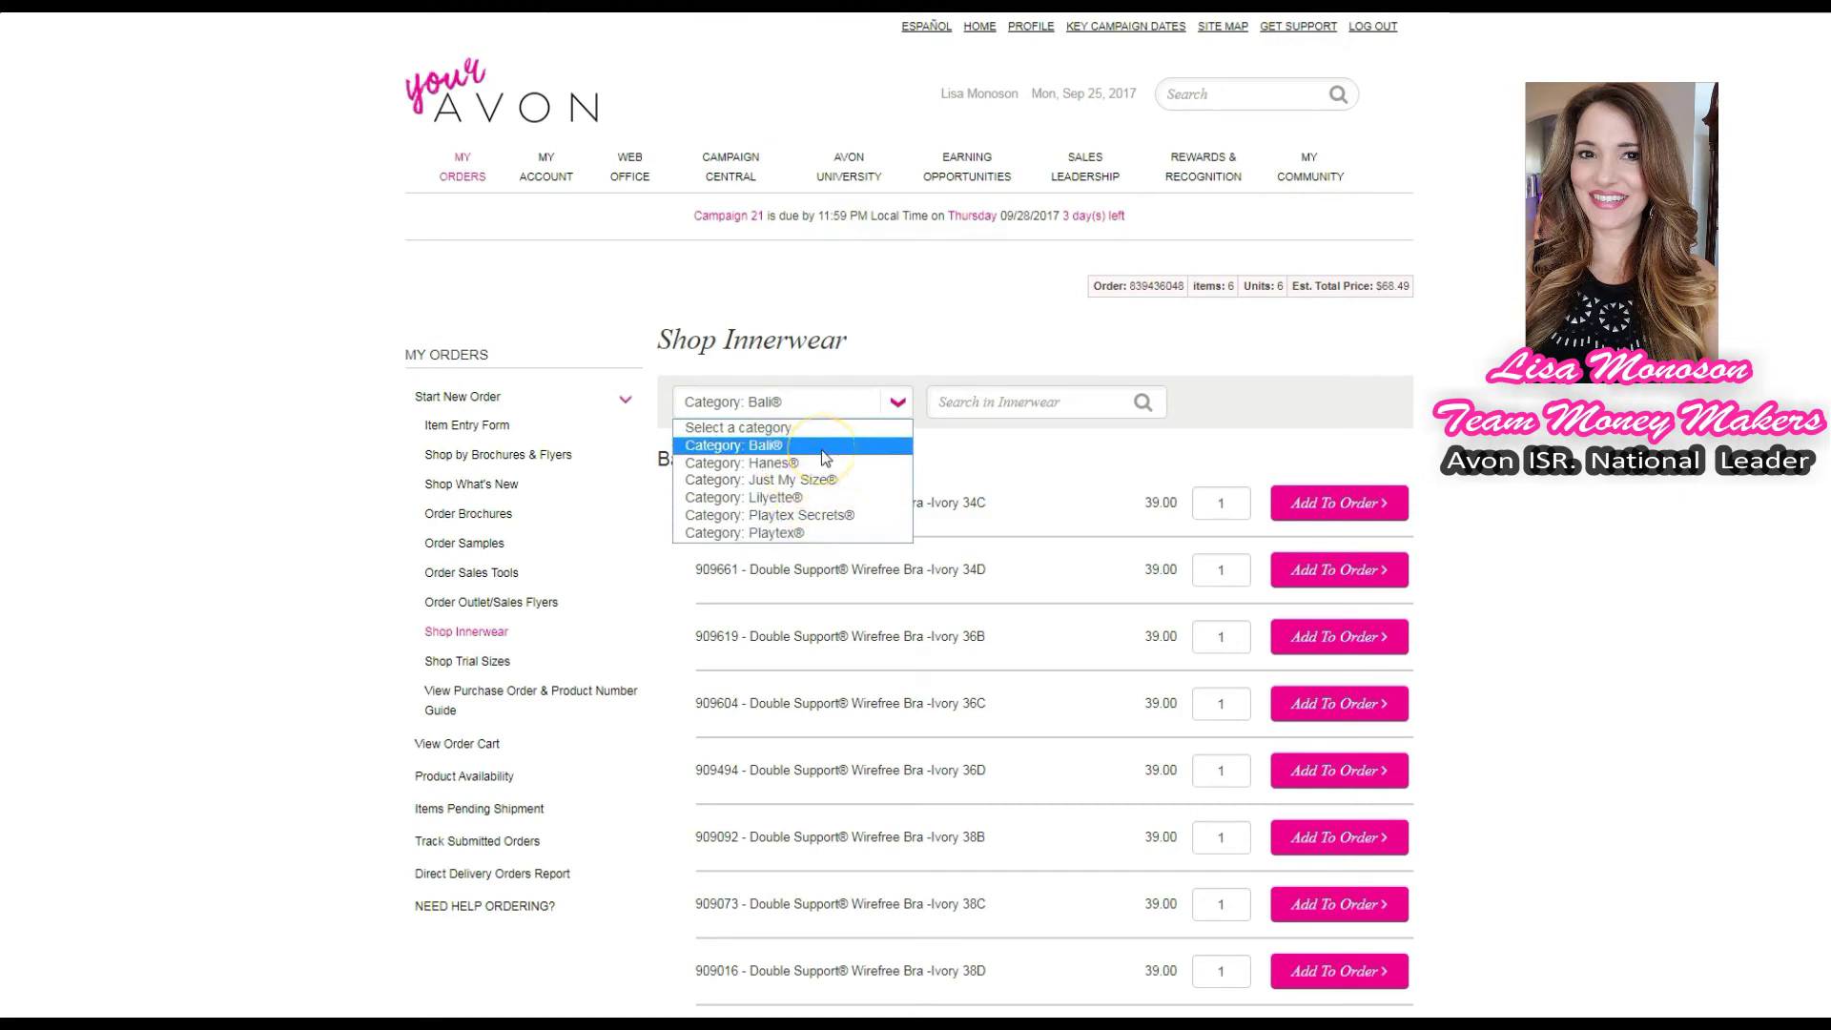
{"action": "left_click", "coordinate": [760, 452]}
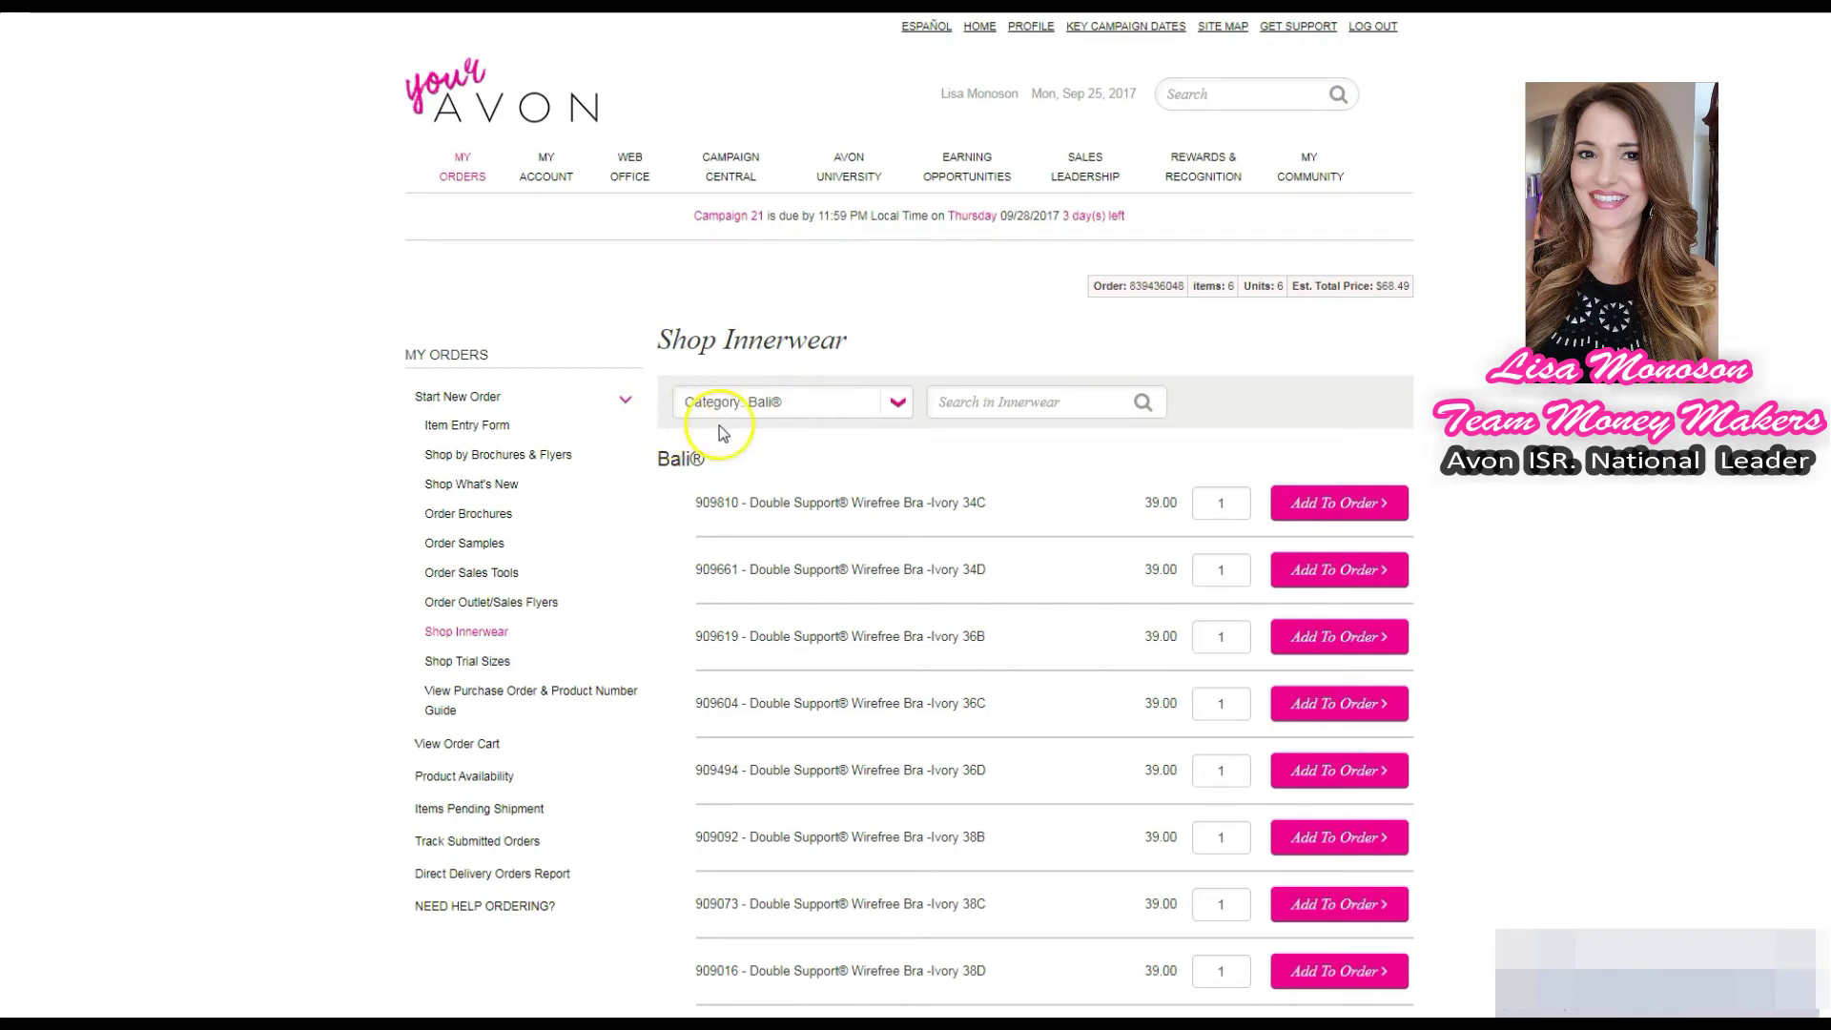
Add the $39.00 Bali Double Support Wirefree Bra in Ivory 40C, then return to the Item Entry Form
{"action": "scroll", "coordinate": [1026, 601], "scroll_direction": "down", "scroll_amount": 5}
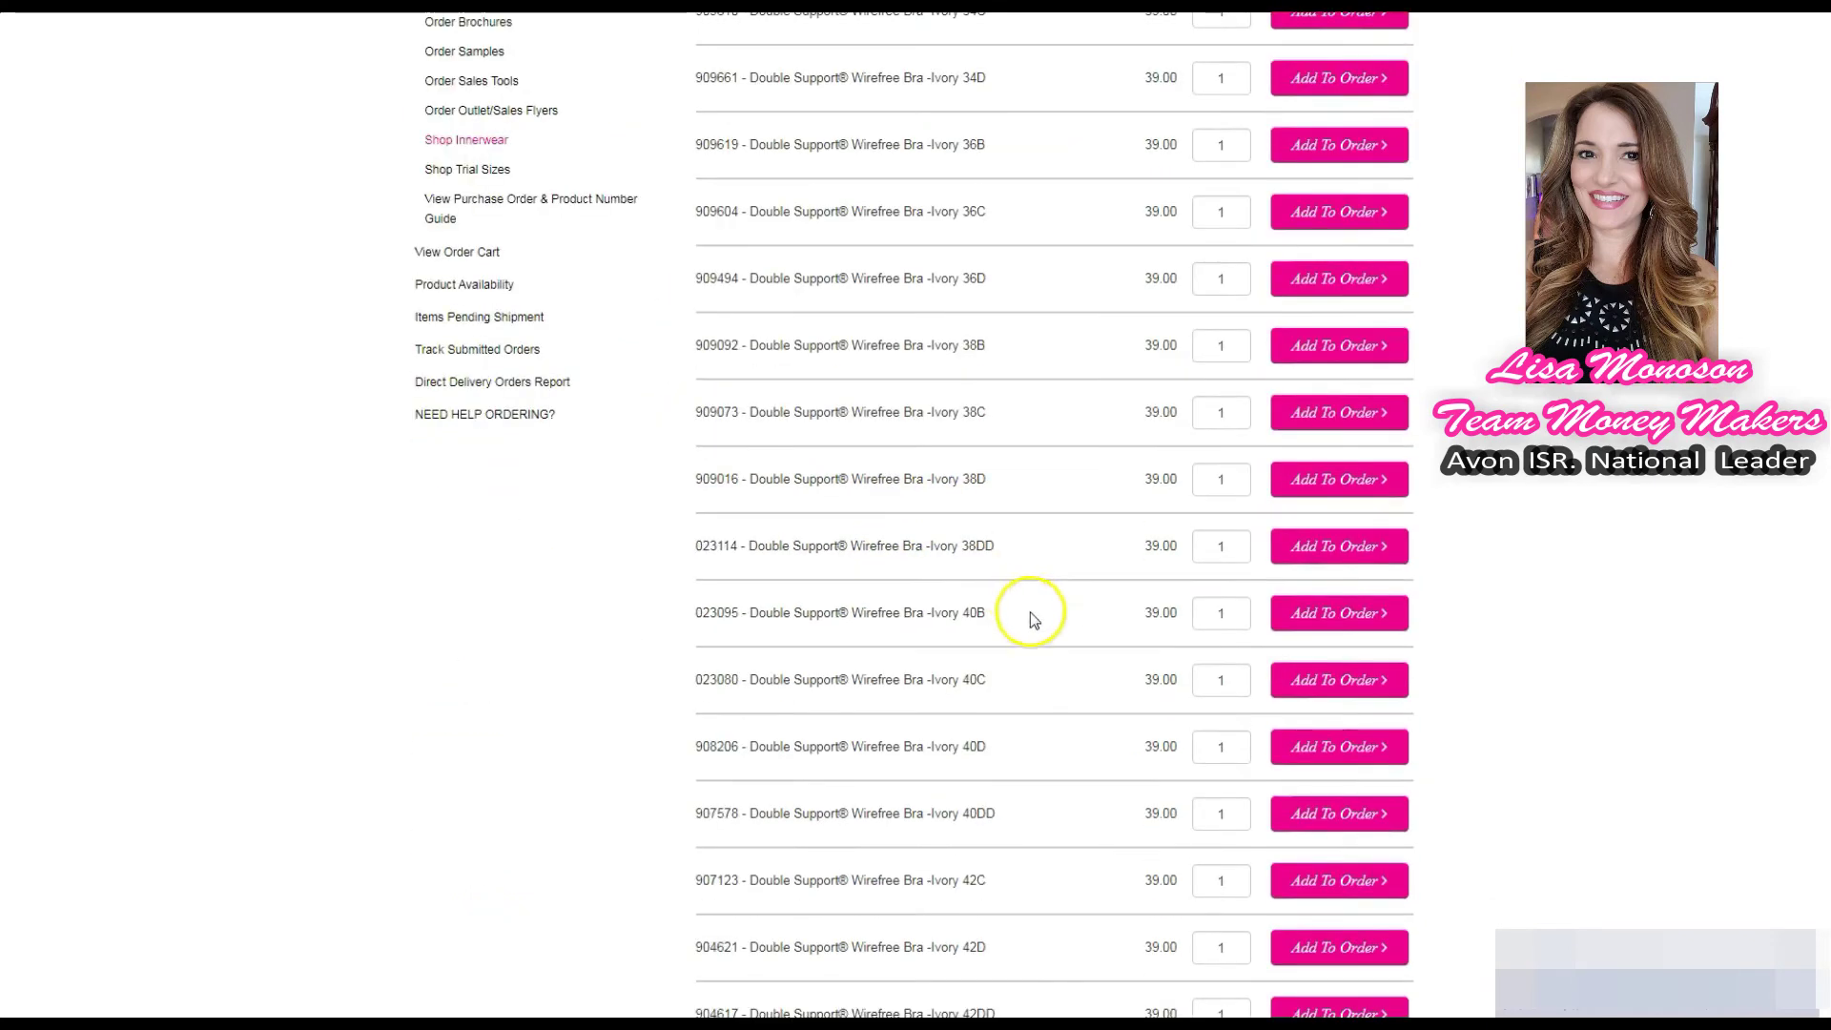
{"action": "scroll", "coordinate": [1370, 680], "scroll_direction": "down", "scroll_amount": 1}
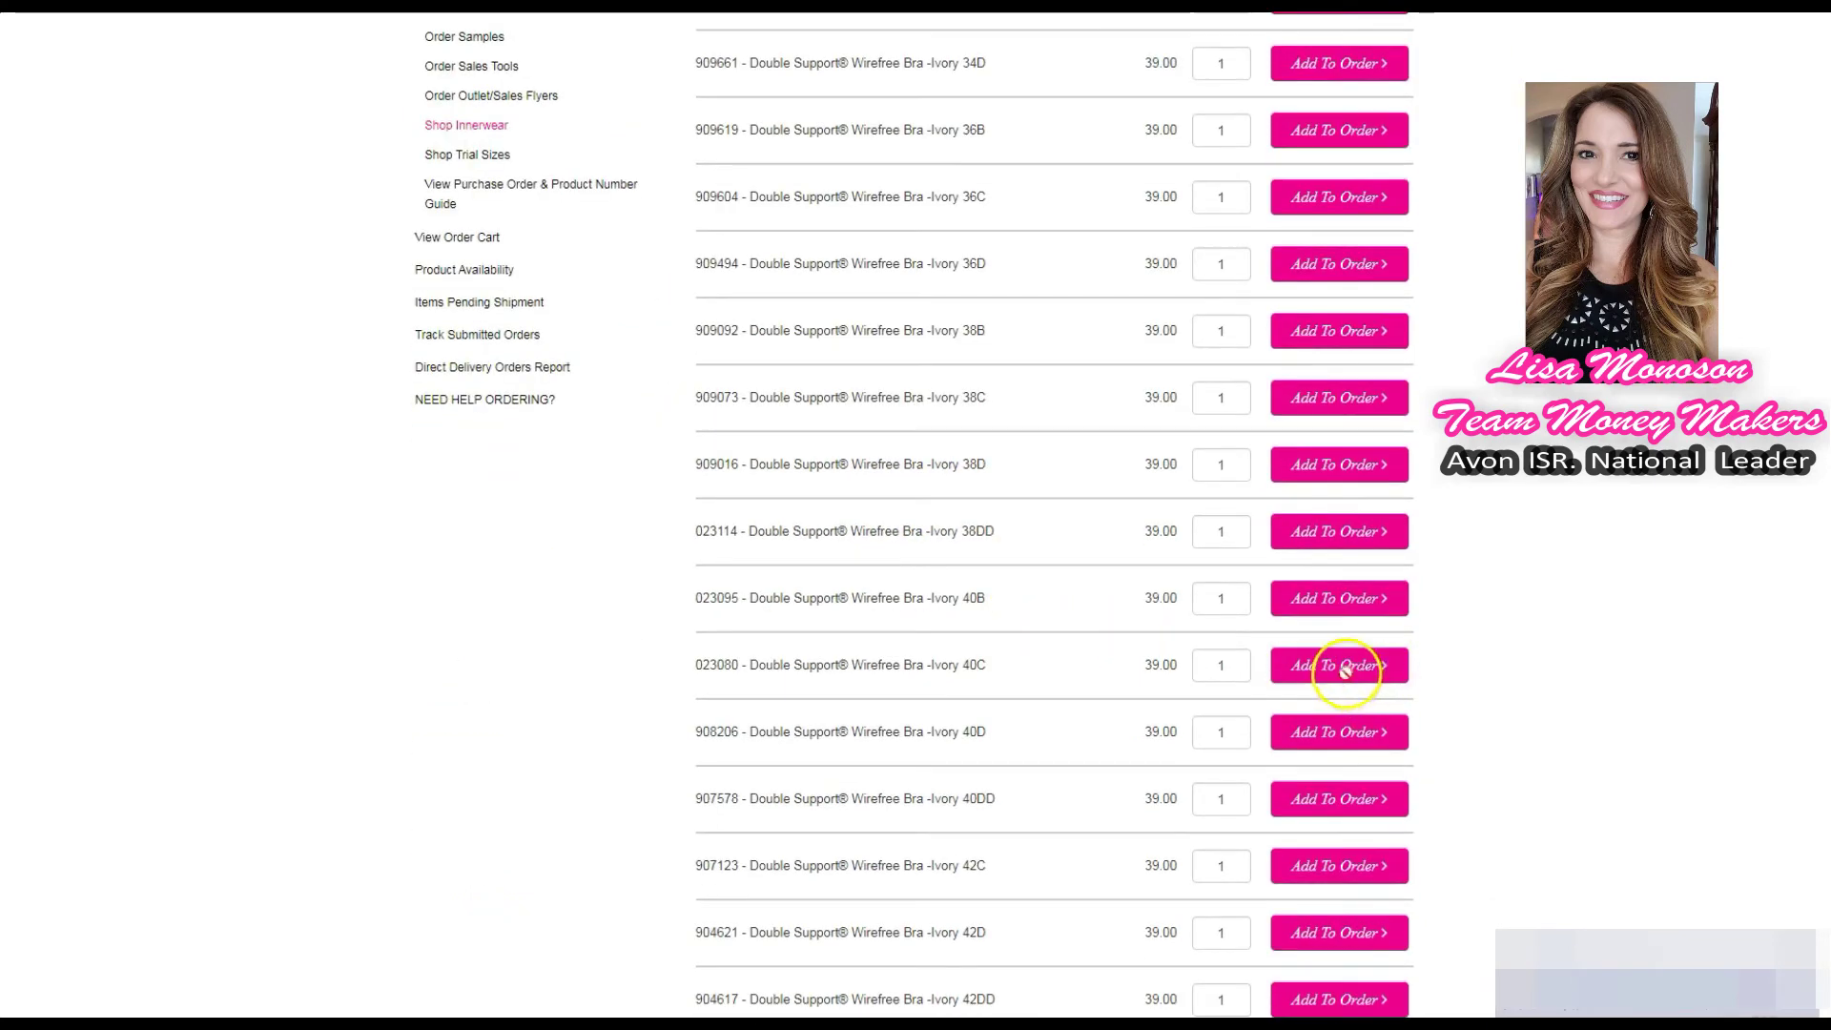
{"action": "scroll", "coordinate": [1321, 648], "scroll_direction": "down", "scroll_amount": 1}
{"action": "left_click", "coordinate": [1297, 632]}
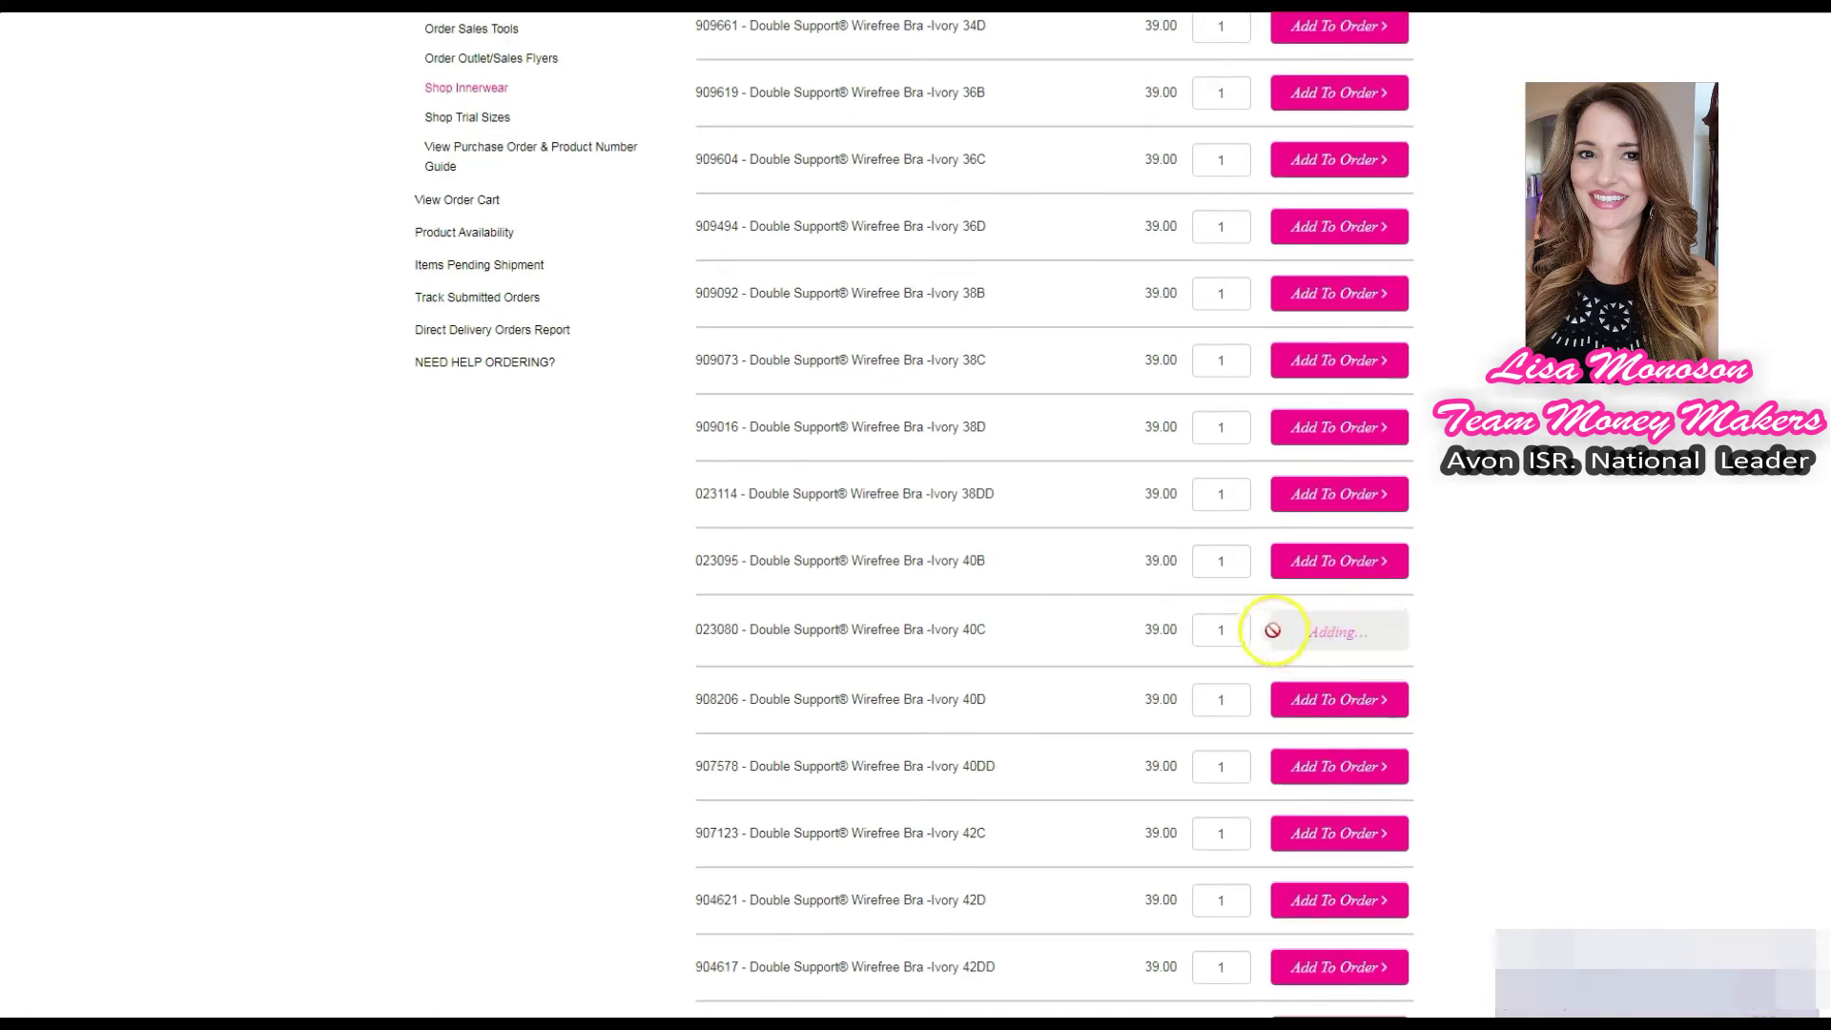
{"action": "scroll", "coordinate": [953, 586], "scroll_direction": "down", "scroll_amount": 1}
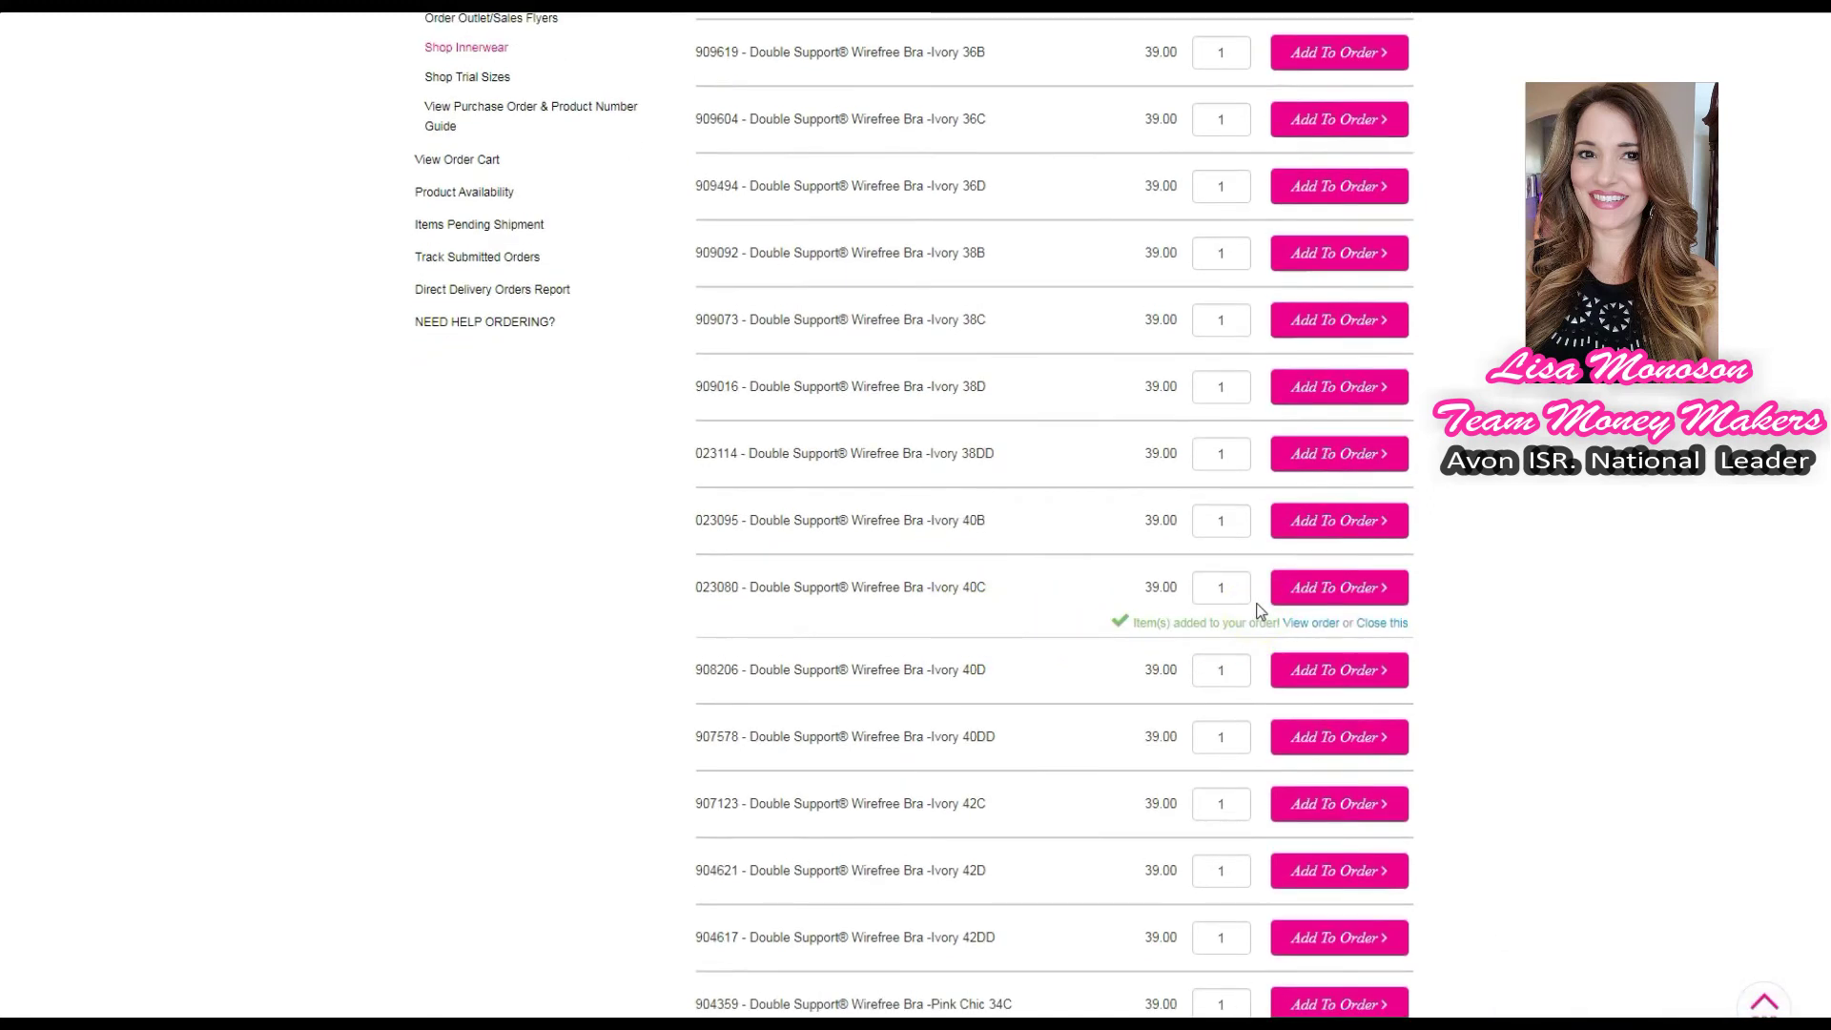
{"action": "scroll", "coordinate": [1257, 611], "scroll_direction": "up", "scroll_amount": 5}
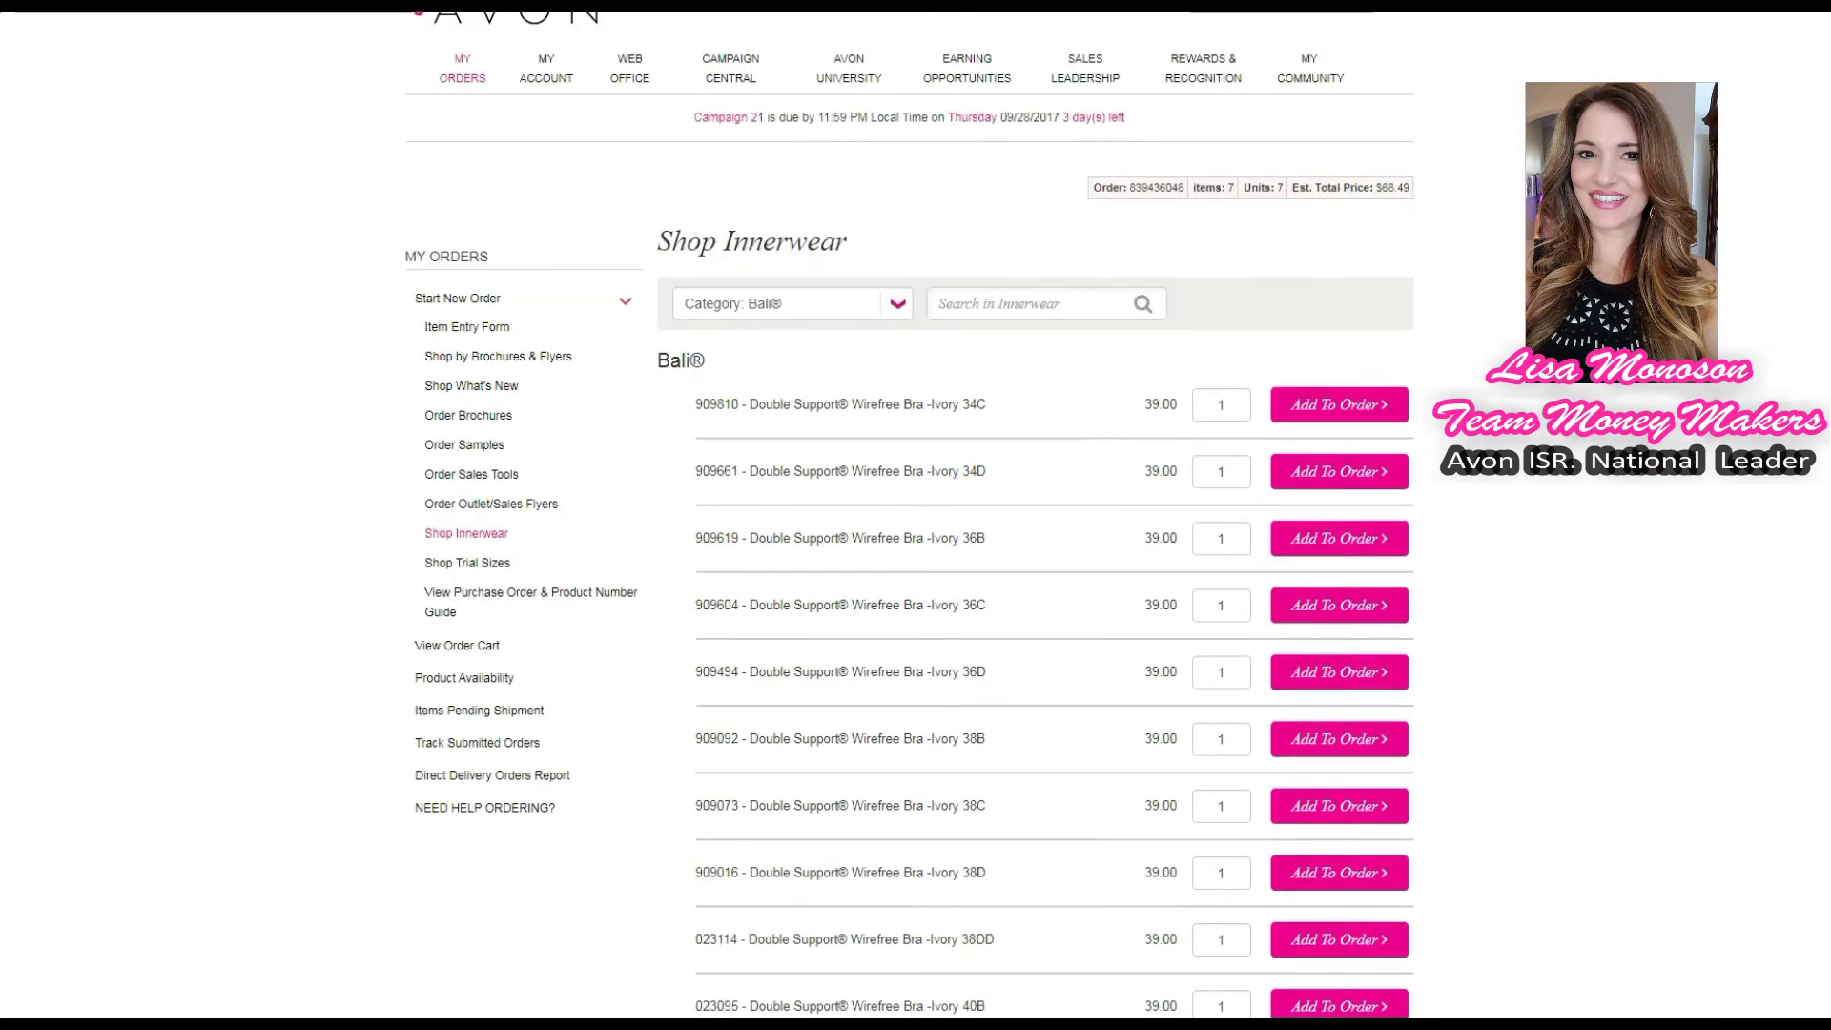
{"action": "scroll", "coordinate": [1027, 620], "scroll_direction": "down", "scroll_amount": 3}
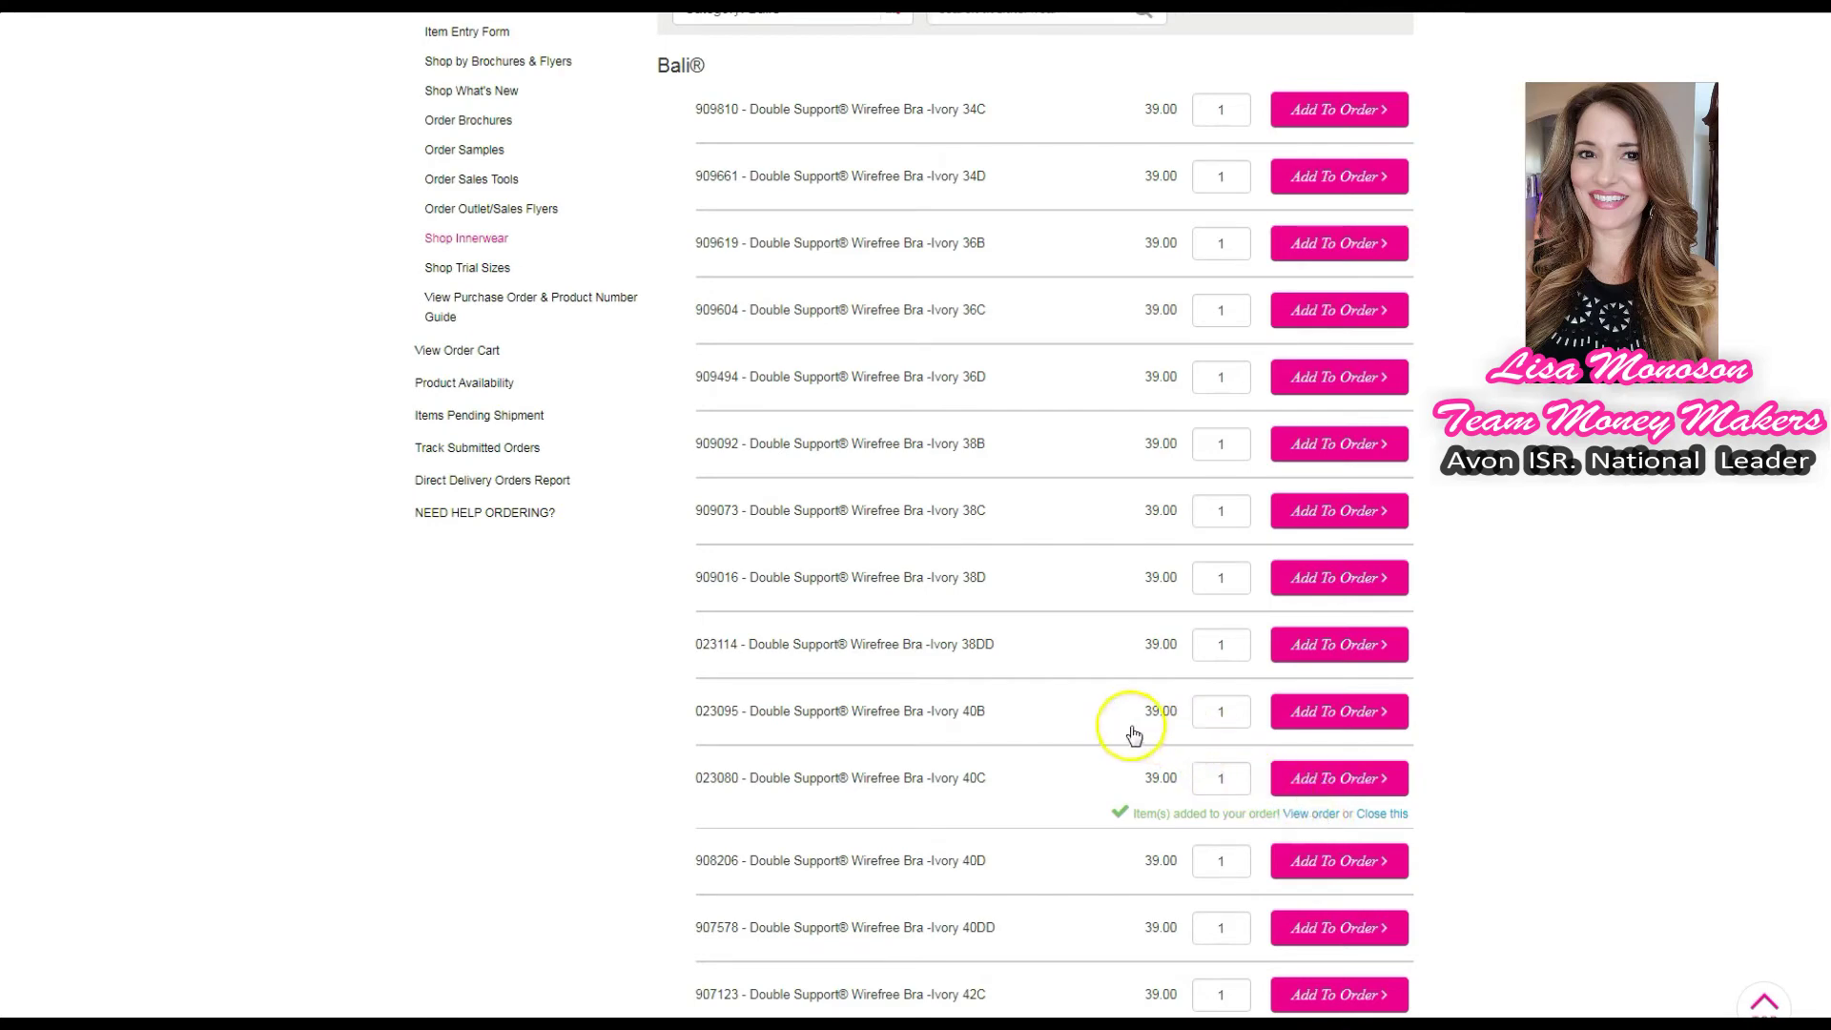
{"action": "left_click", "coordinate": [773, 589]}
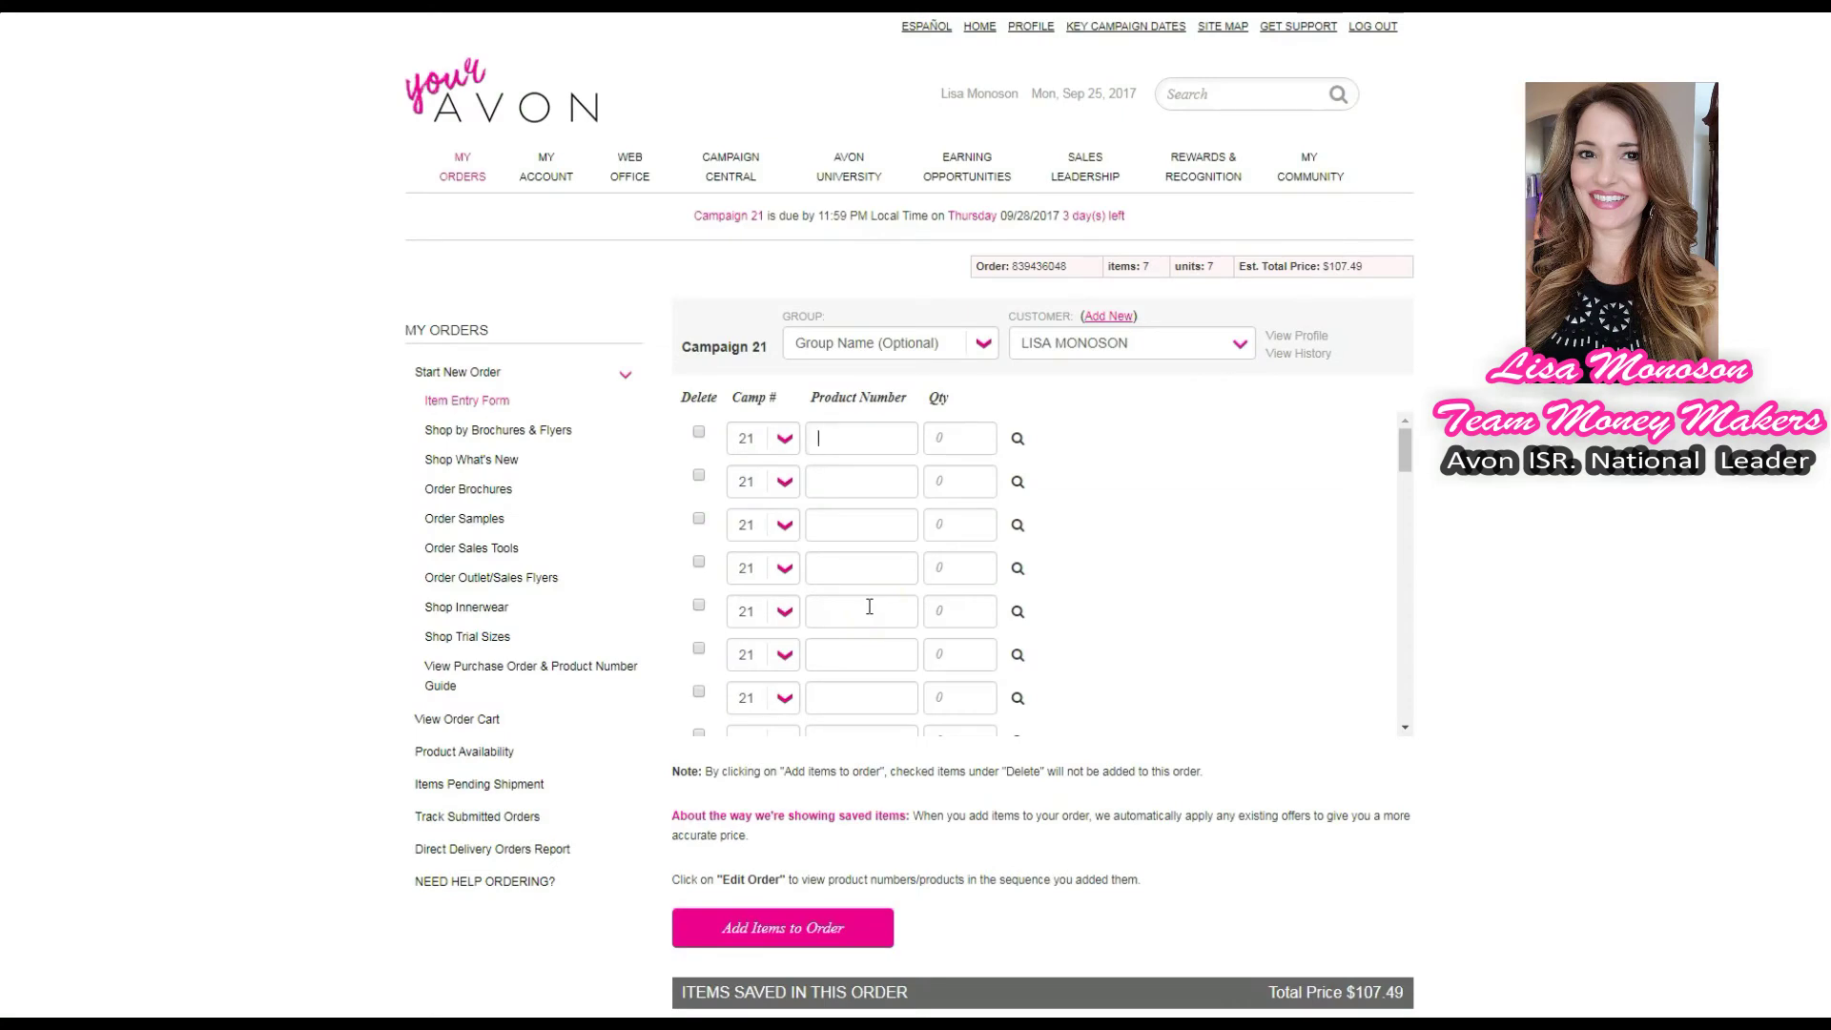
Review the seven lines under Items Saved in This Order, then go to My Orders
{"action": "scroll", "coordinate": [902, 831], "scroll_direction": "down", "scroll_amount": 3}
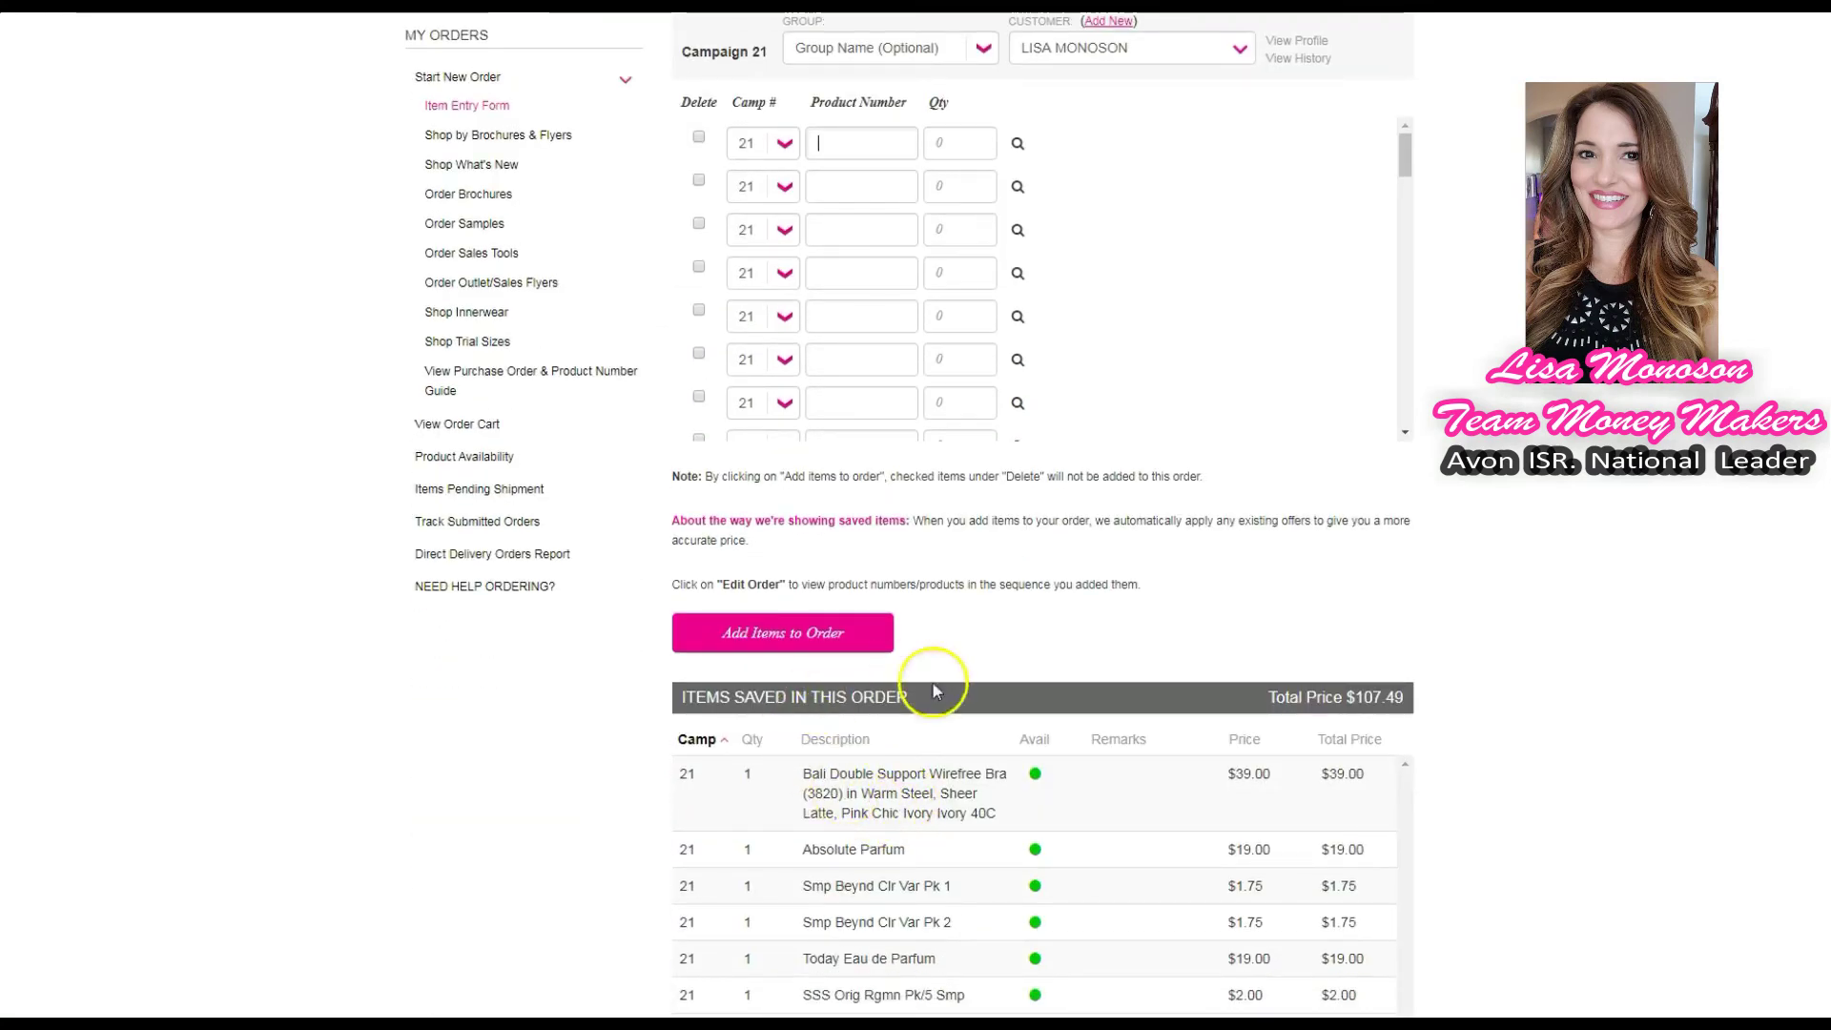
{"action": "scroll", "coordinate": [954, 686], "scroll_direction": "down", "scroll_amount": 3}
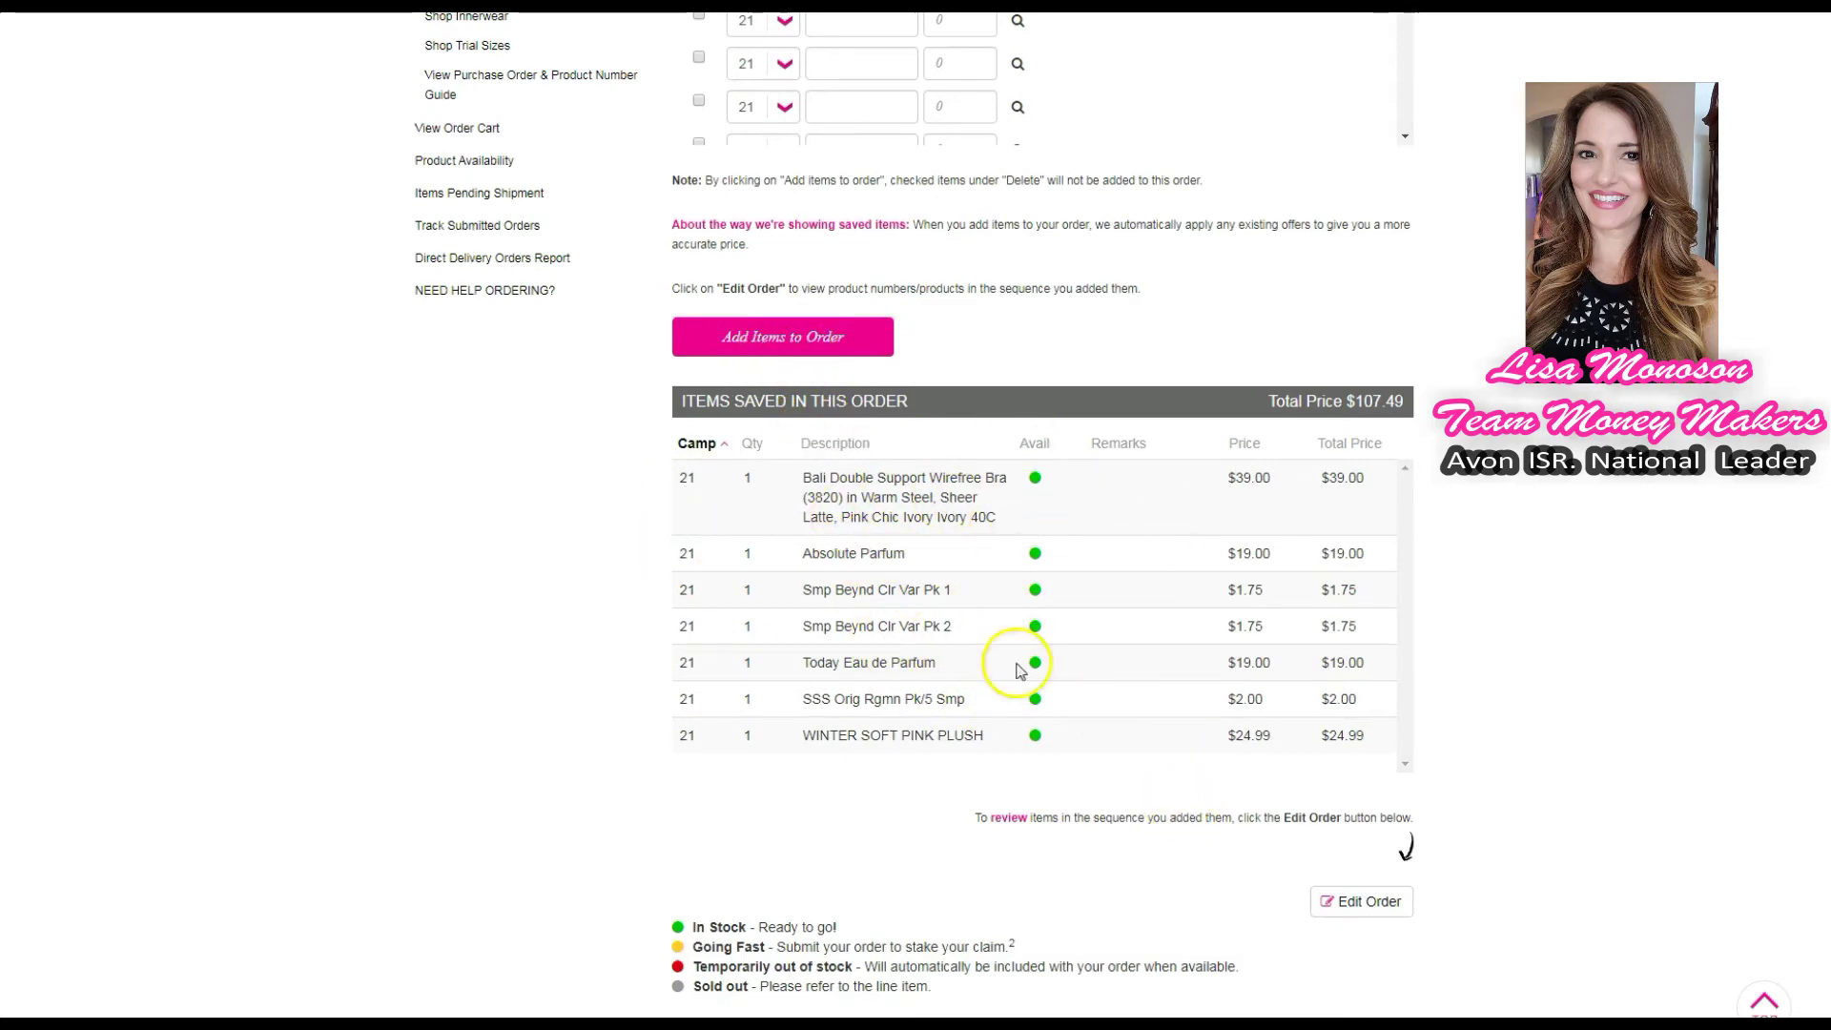
{"action": "scroll", "coordinate": [822, 483], "scroll_direction": "up", "scroll_amount": 6}
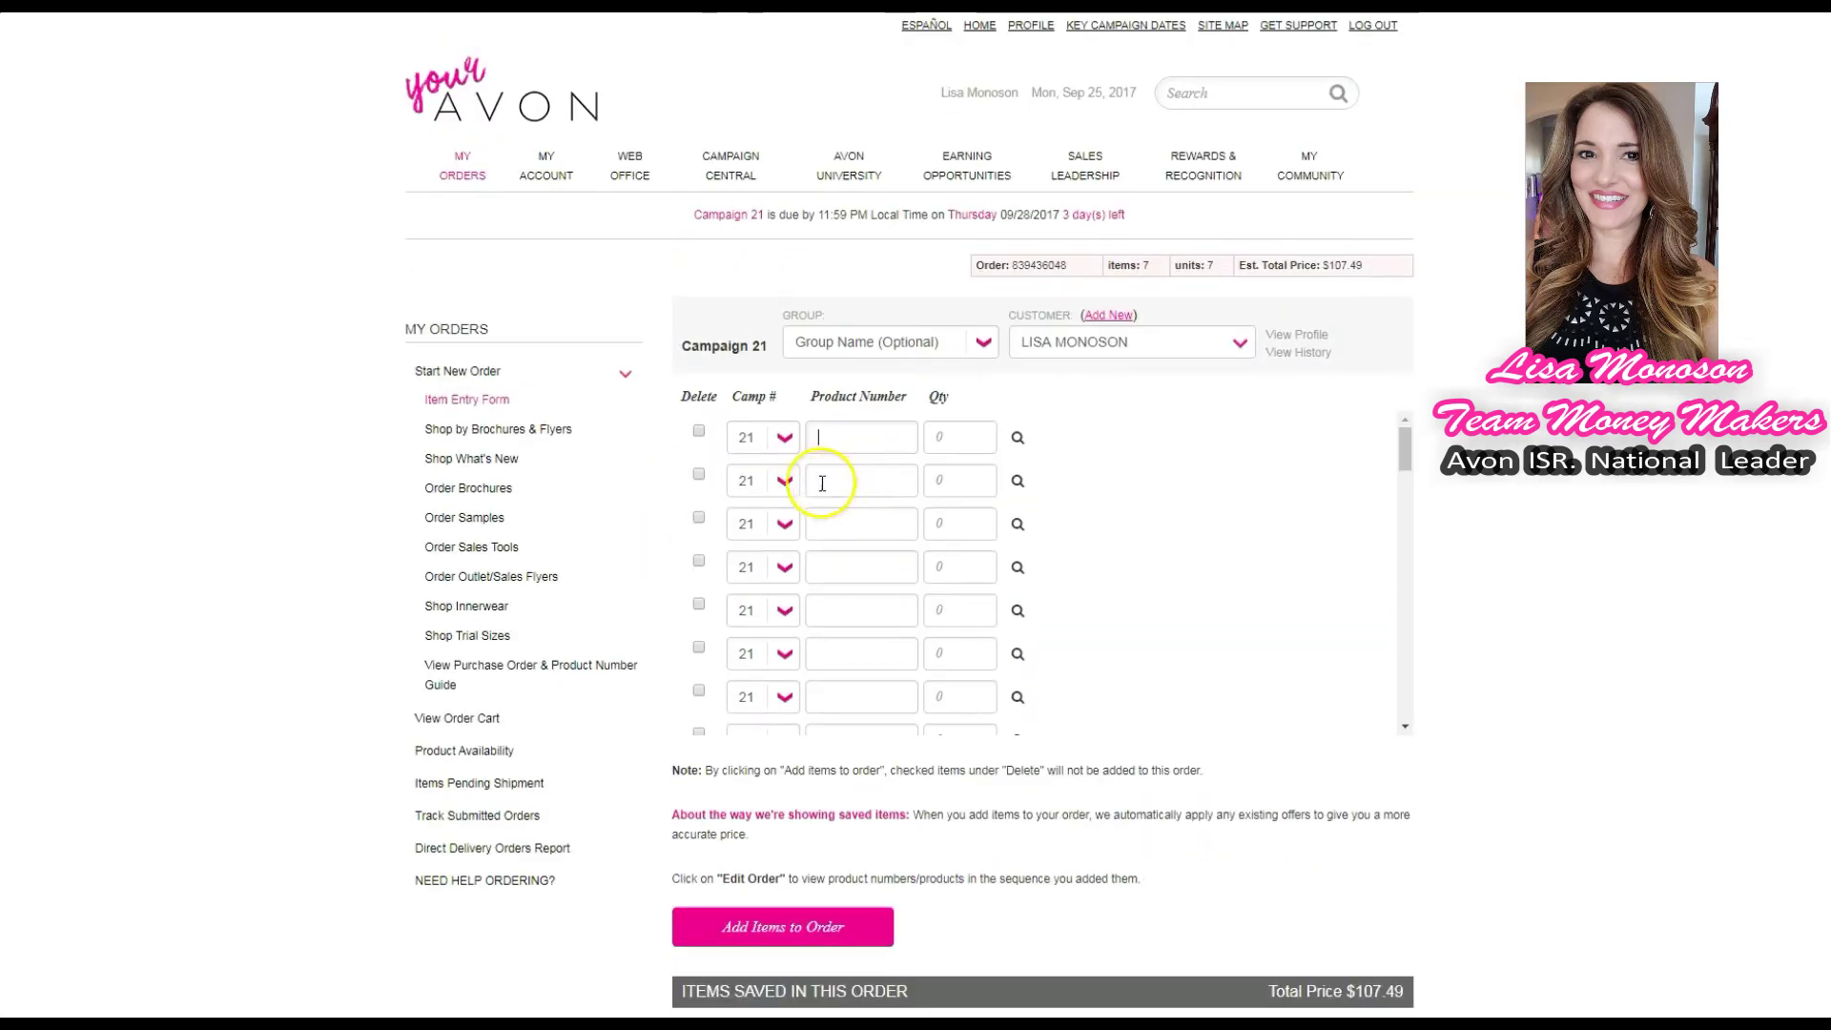
{"action": "left_click", "coordinate": [455, 186]}
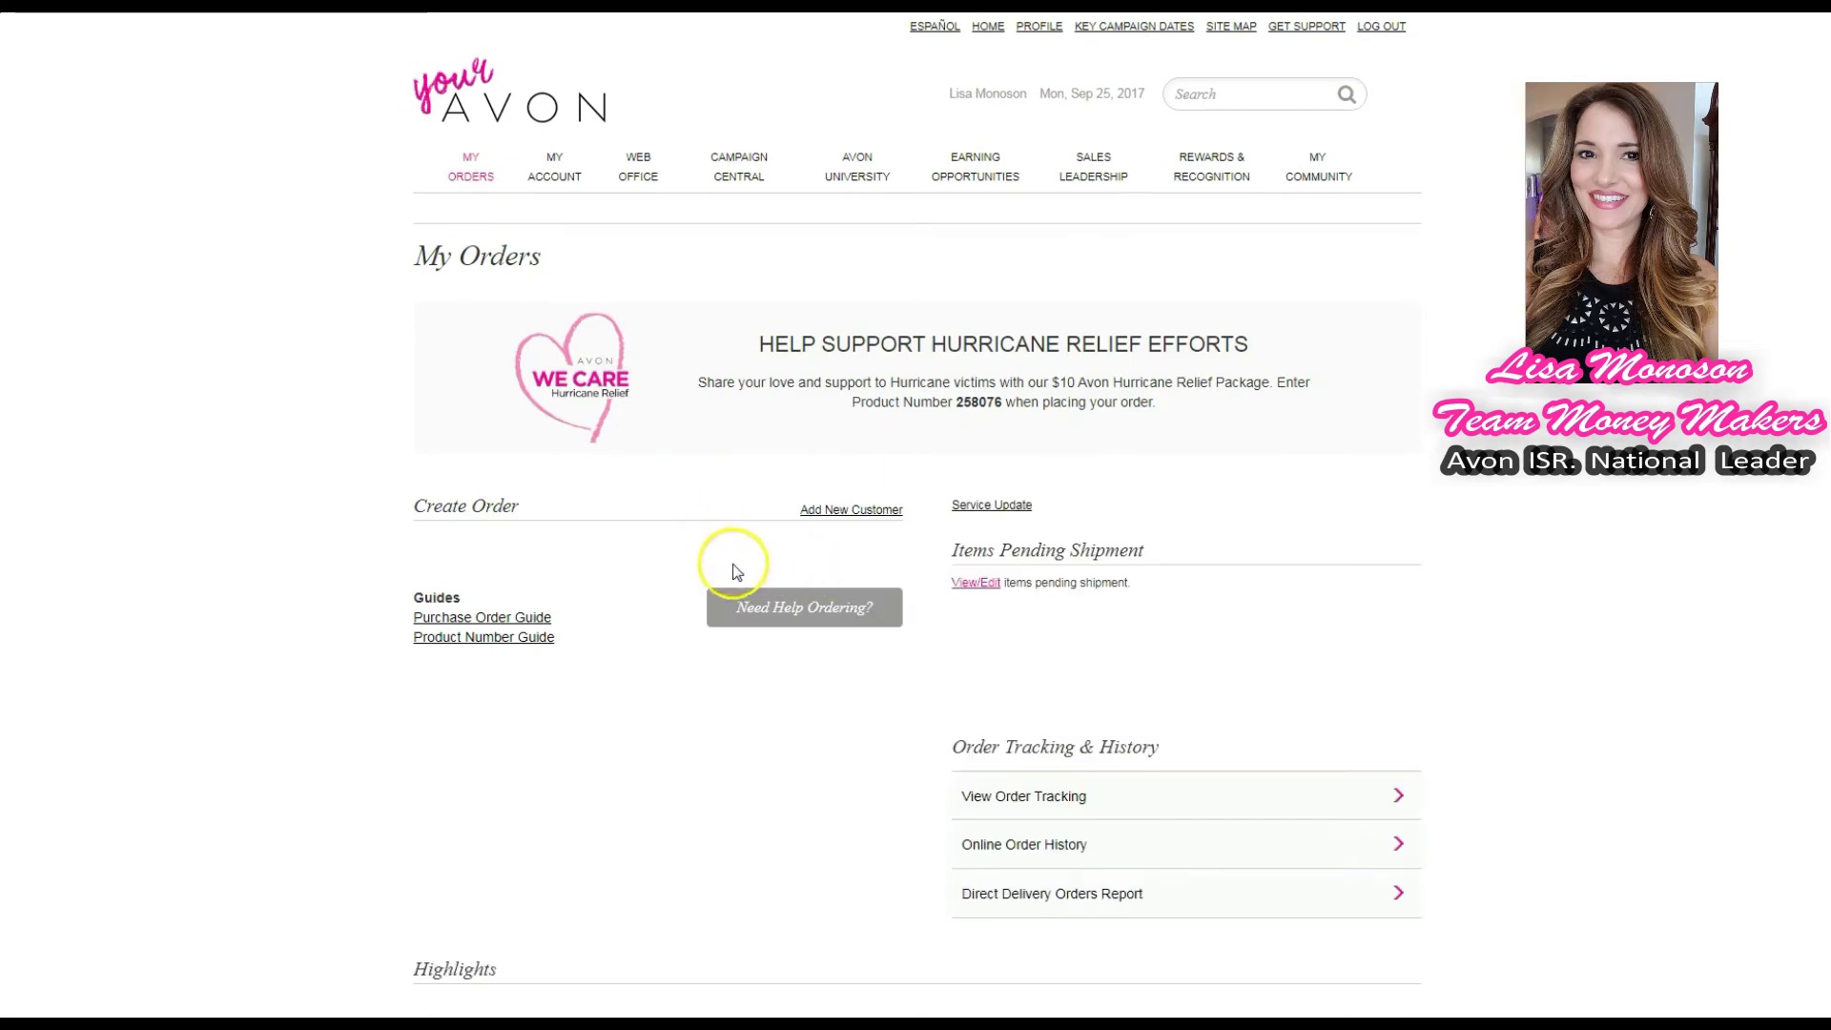
{"action": "scroll", "coordinate": [613, 601], "scroll_direction": "down", "scroll_amount": 4}
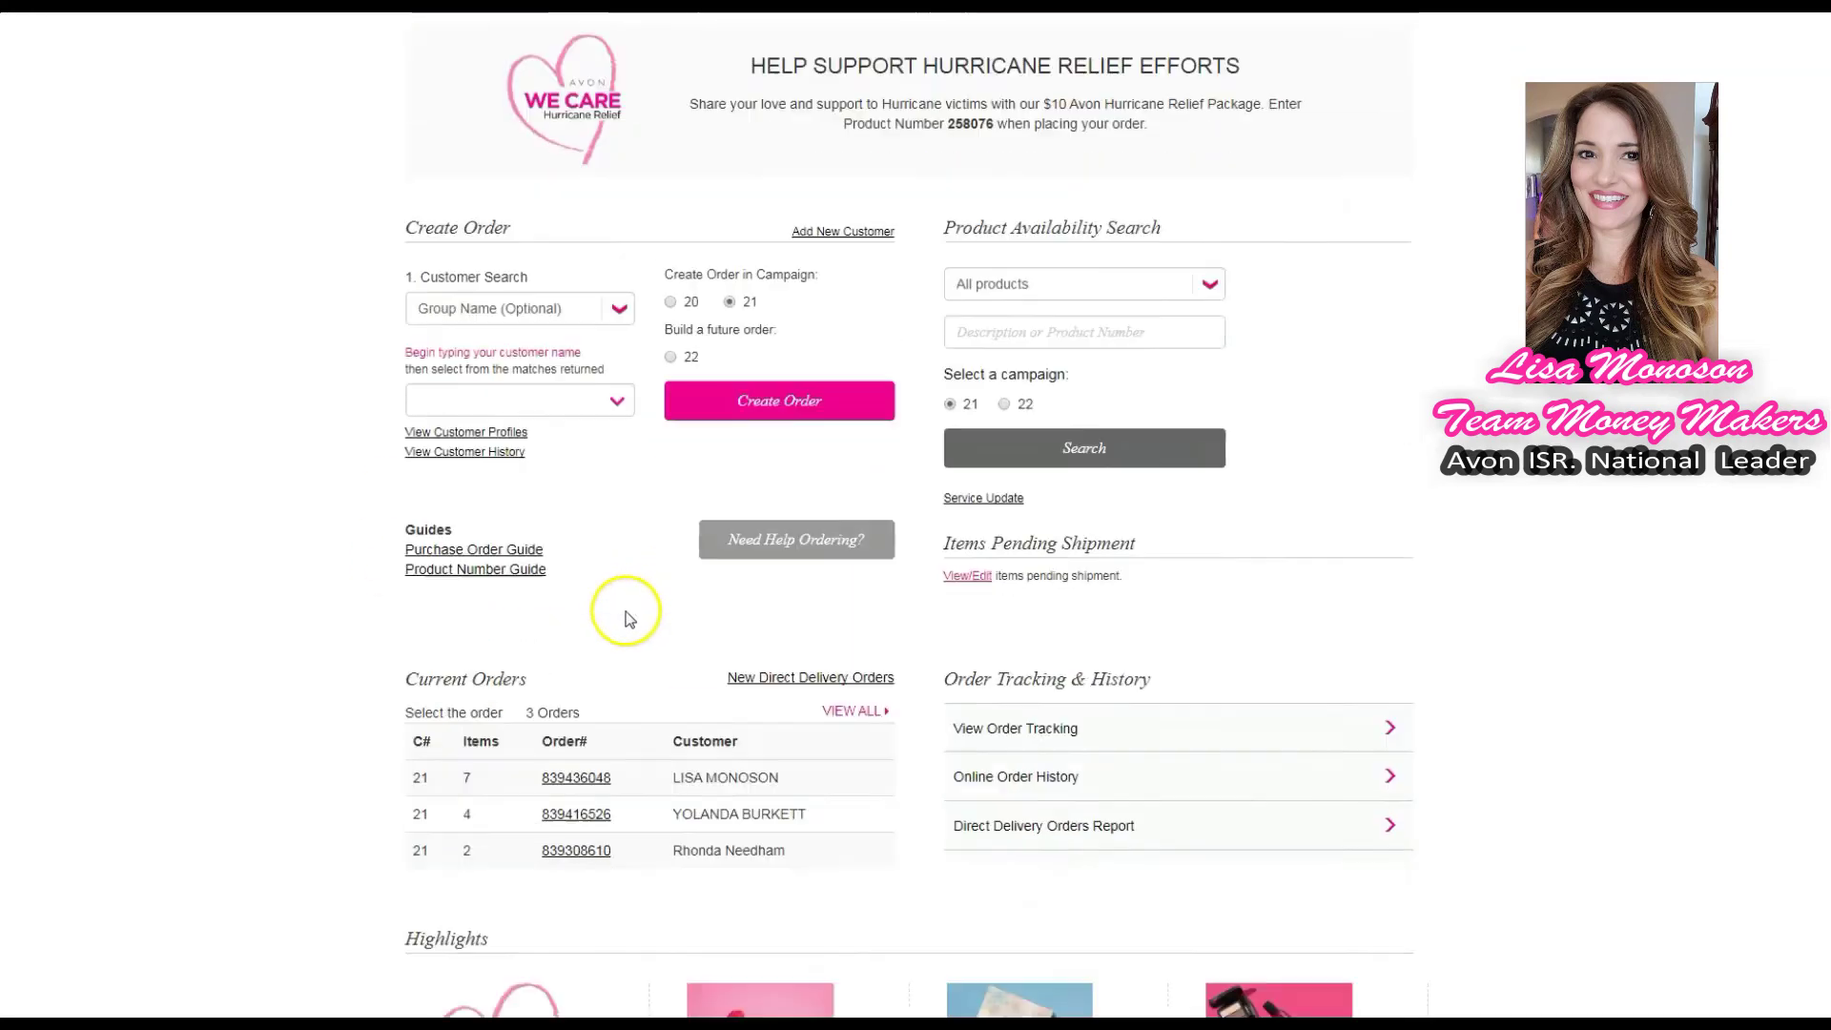
{"action": "scroll", "coordinate": [629, 639], "scroll_direction": "down", "scroll_amount": 1}
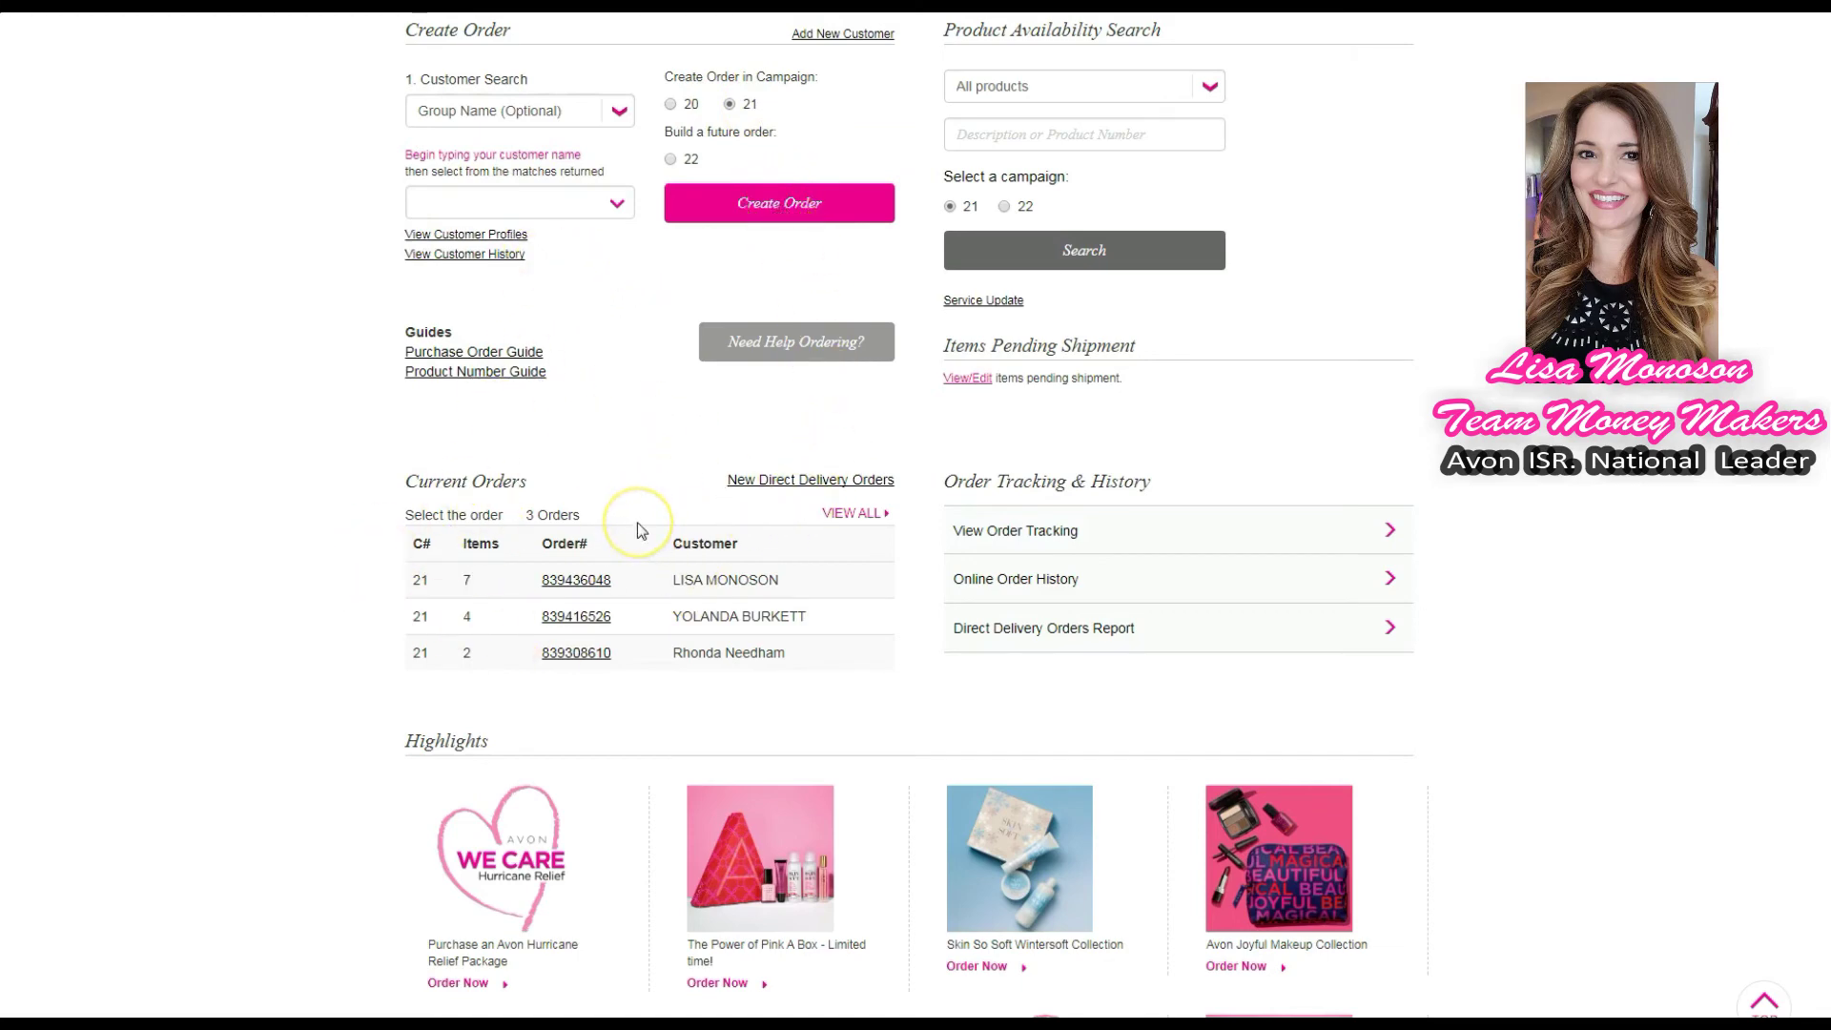
Open the Order Cart from Current Orders and continue with all three campaign 21 orders
{"action": "left_click", "coordinate": [864, 520]}
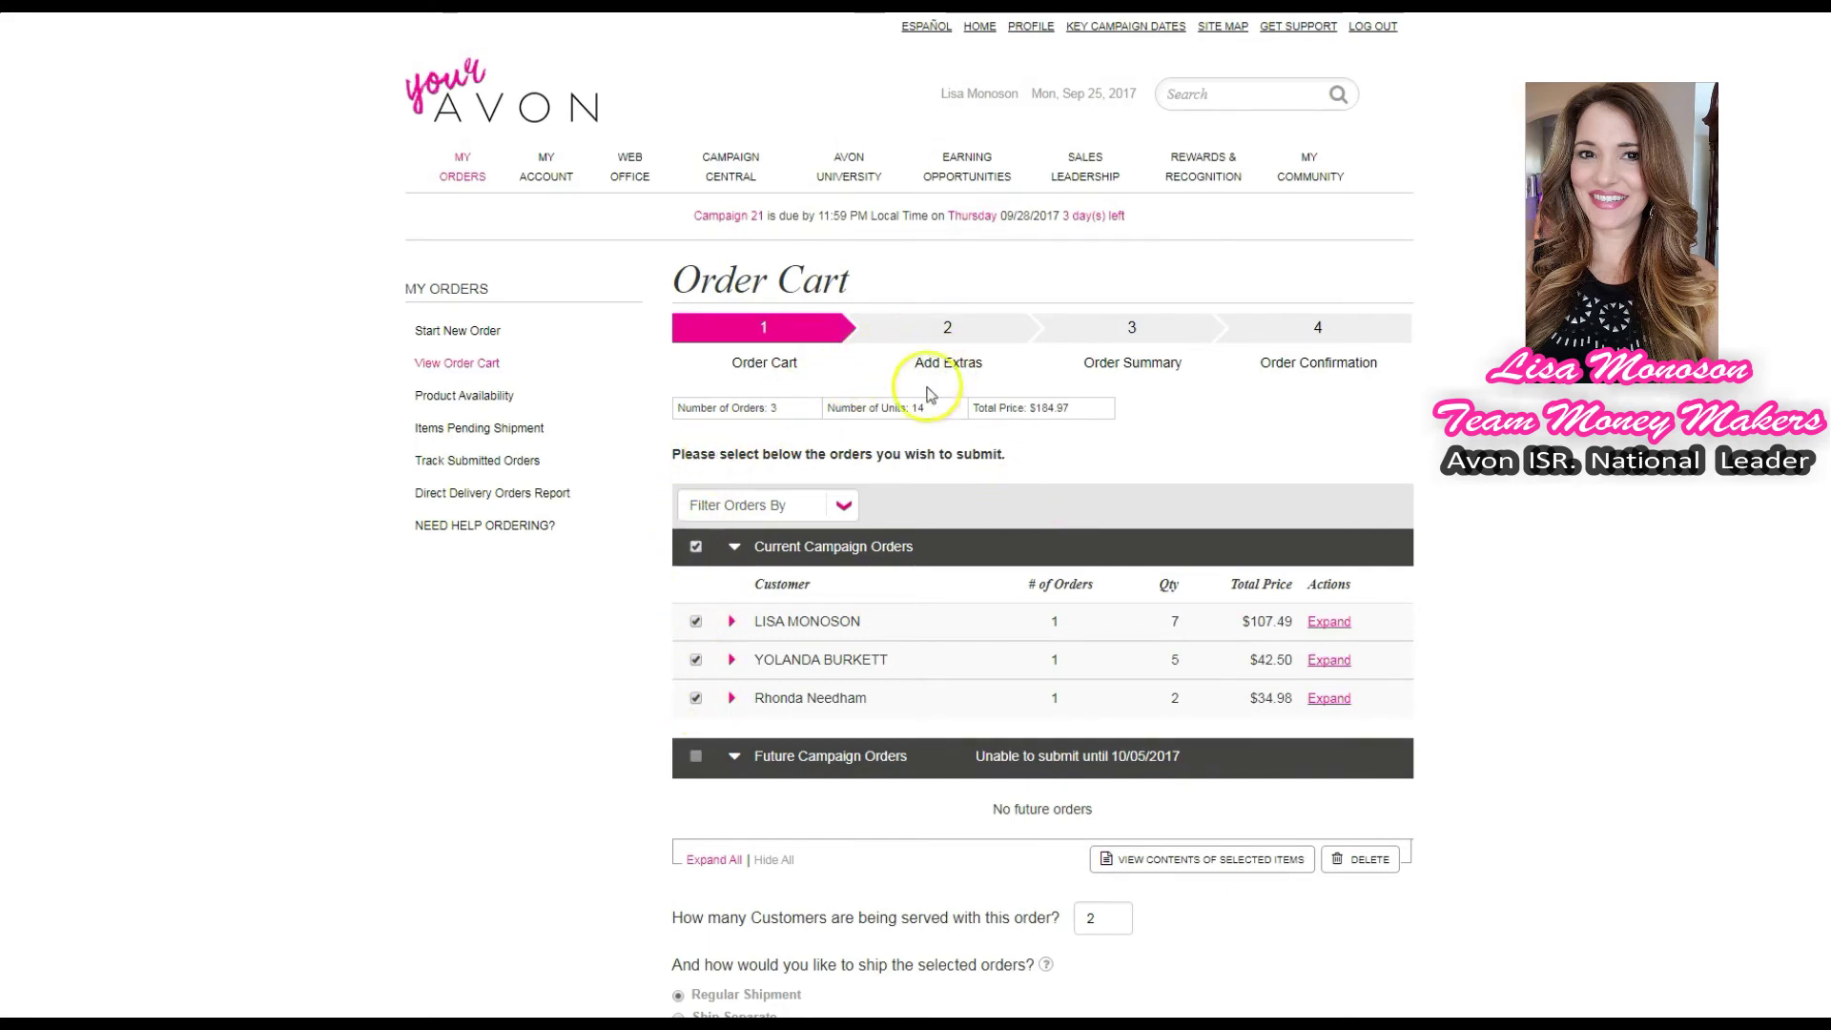
{"action": "scroll", "coordinate": [954, 372], "scroll_direction": "down", "scroll_amount": 2}
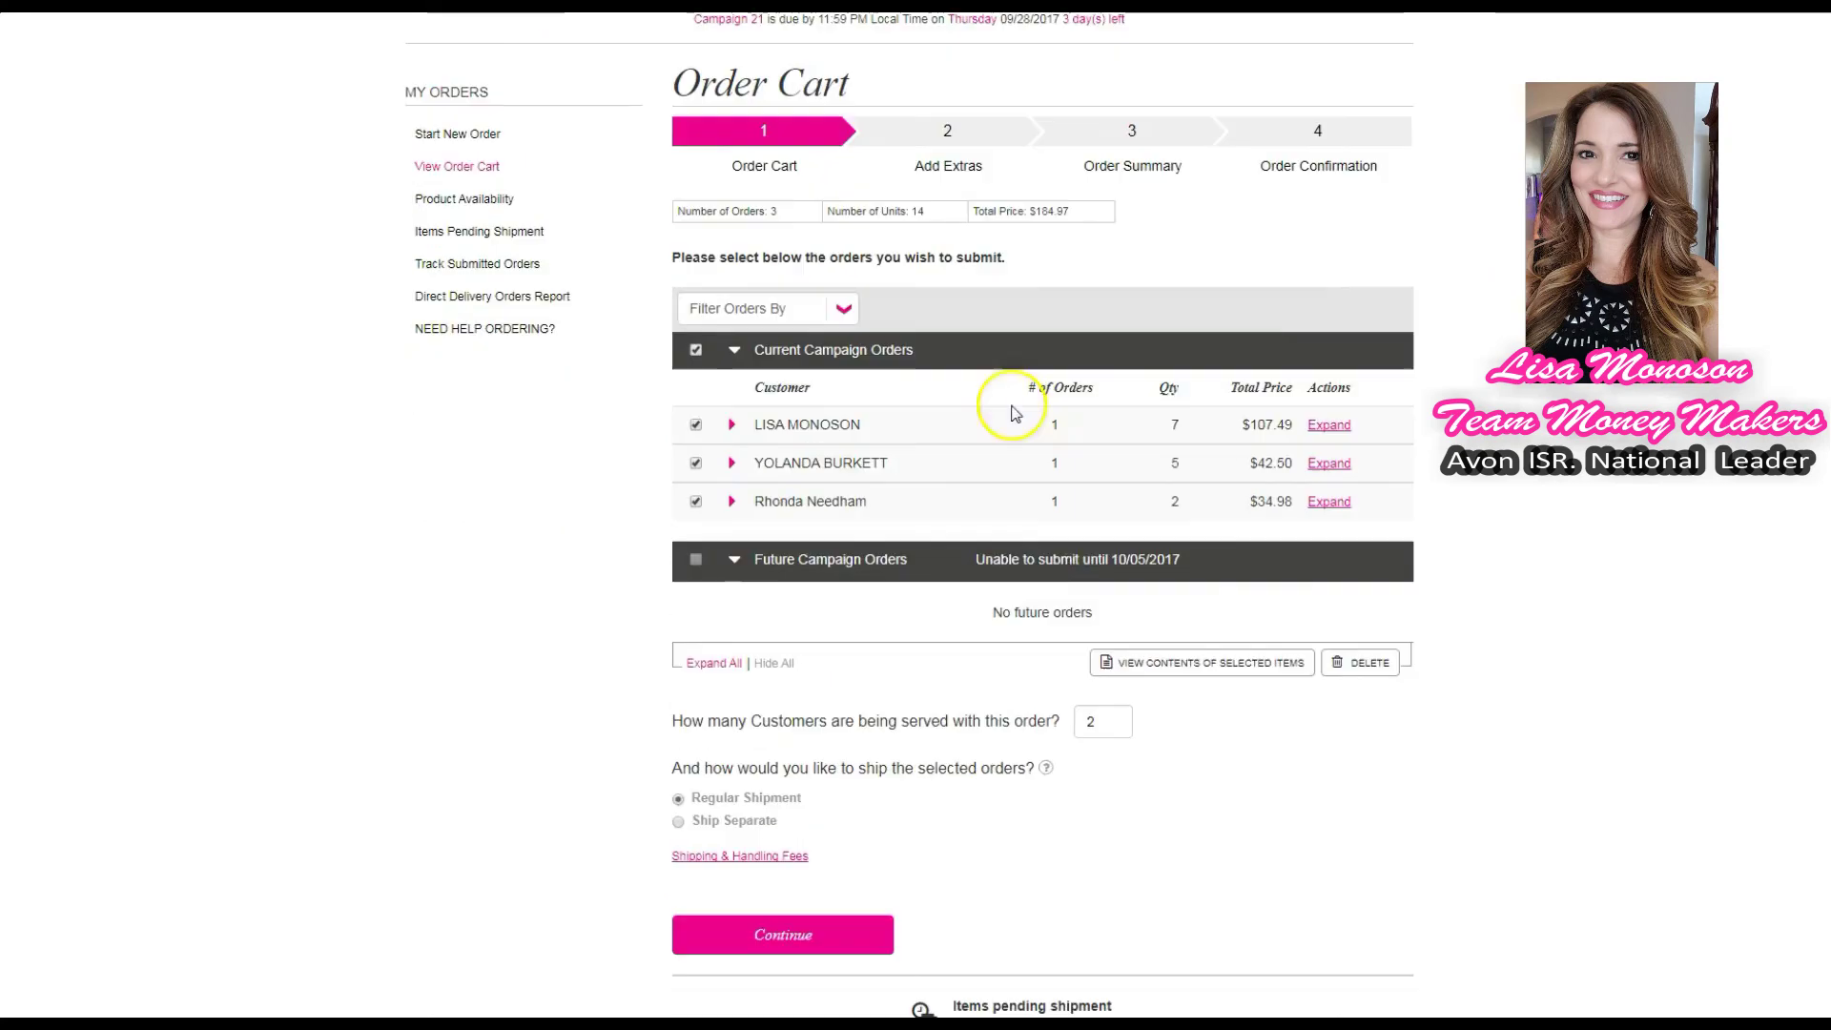
{"action": "left_click", "coordinate": [833, 939]}
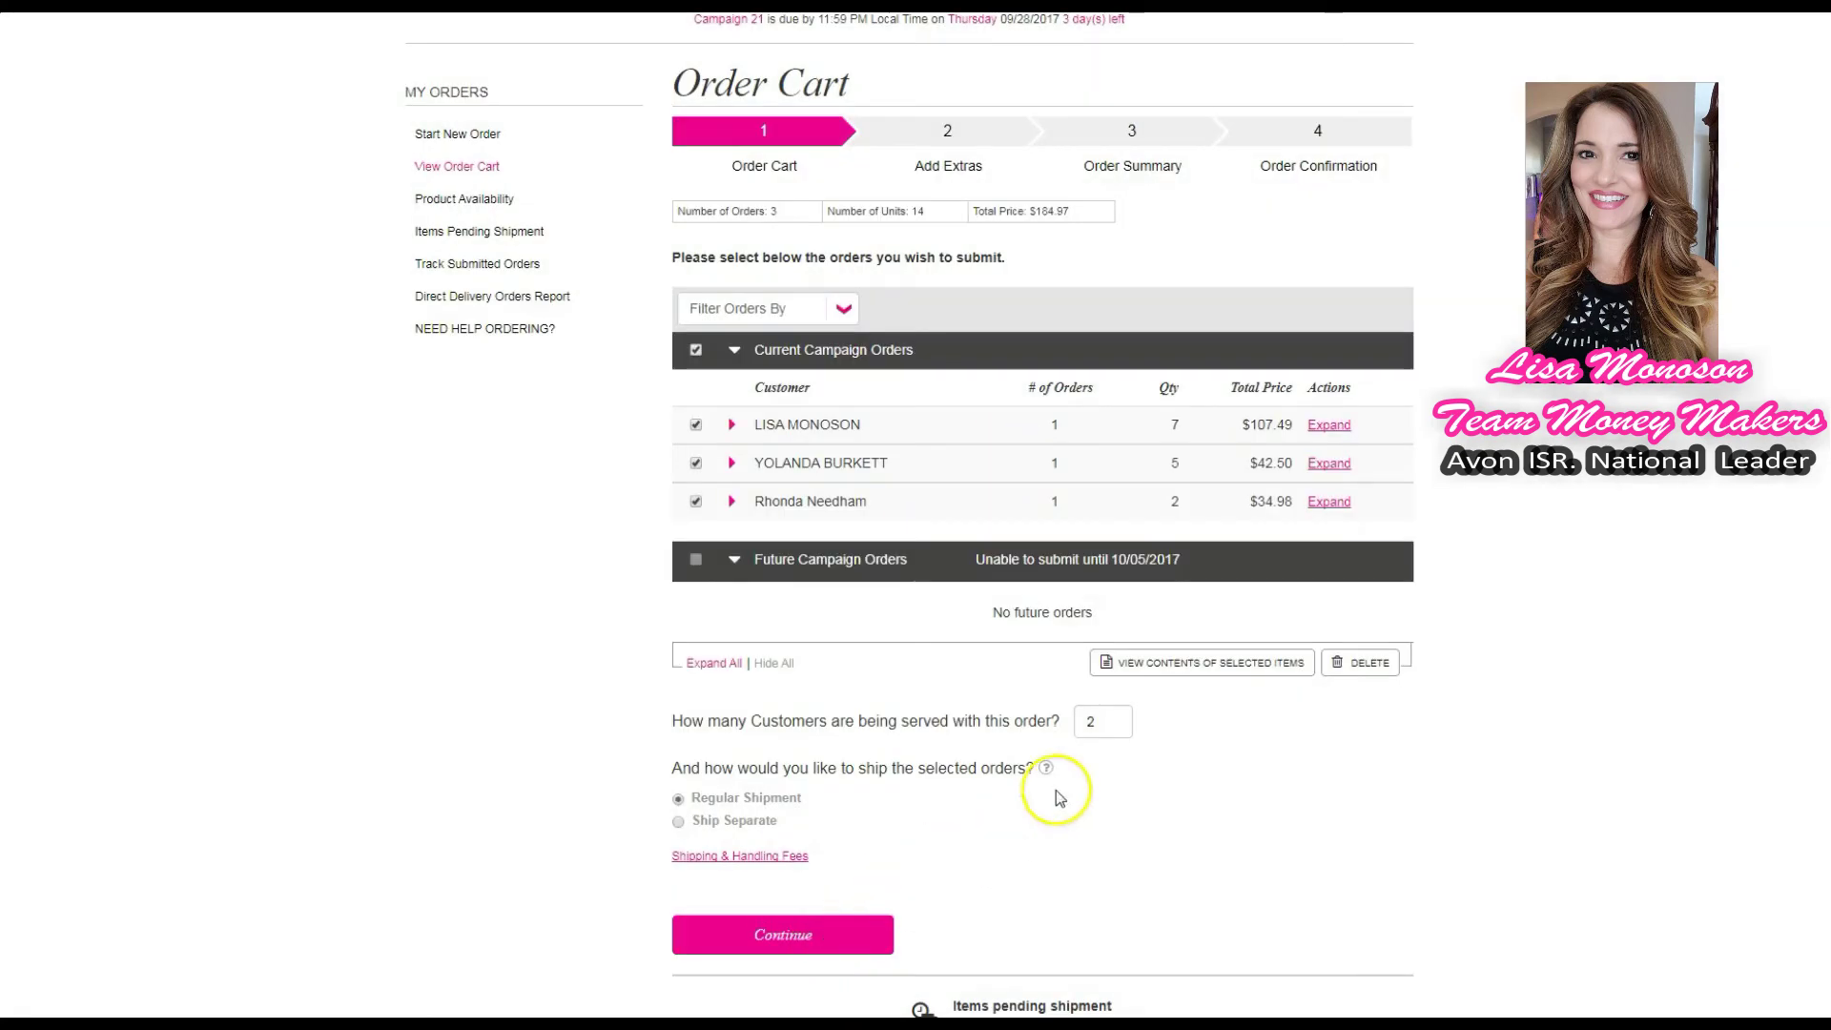
Enter a quantity of 5 packs for the C22 English Brochures
{"action": "left_click", "coordinate": [754, 935]}
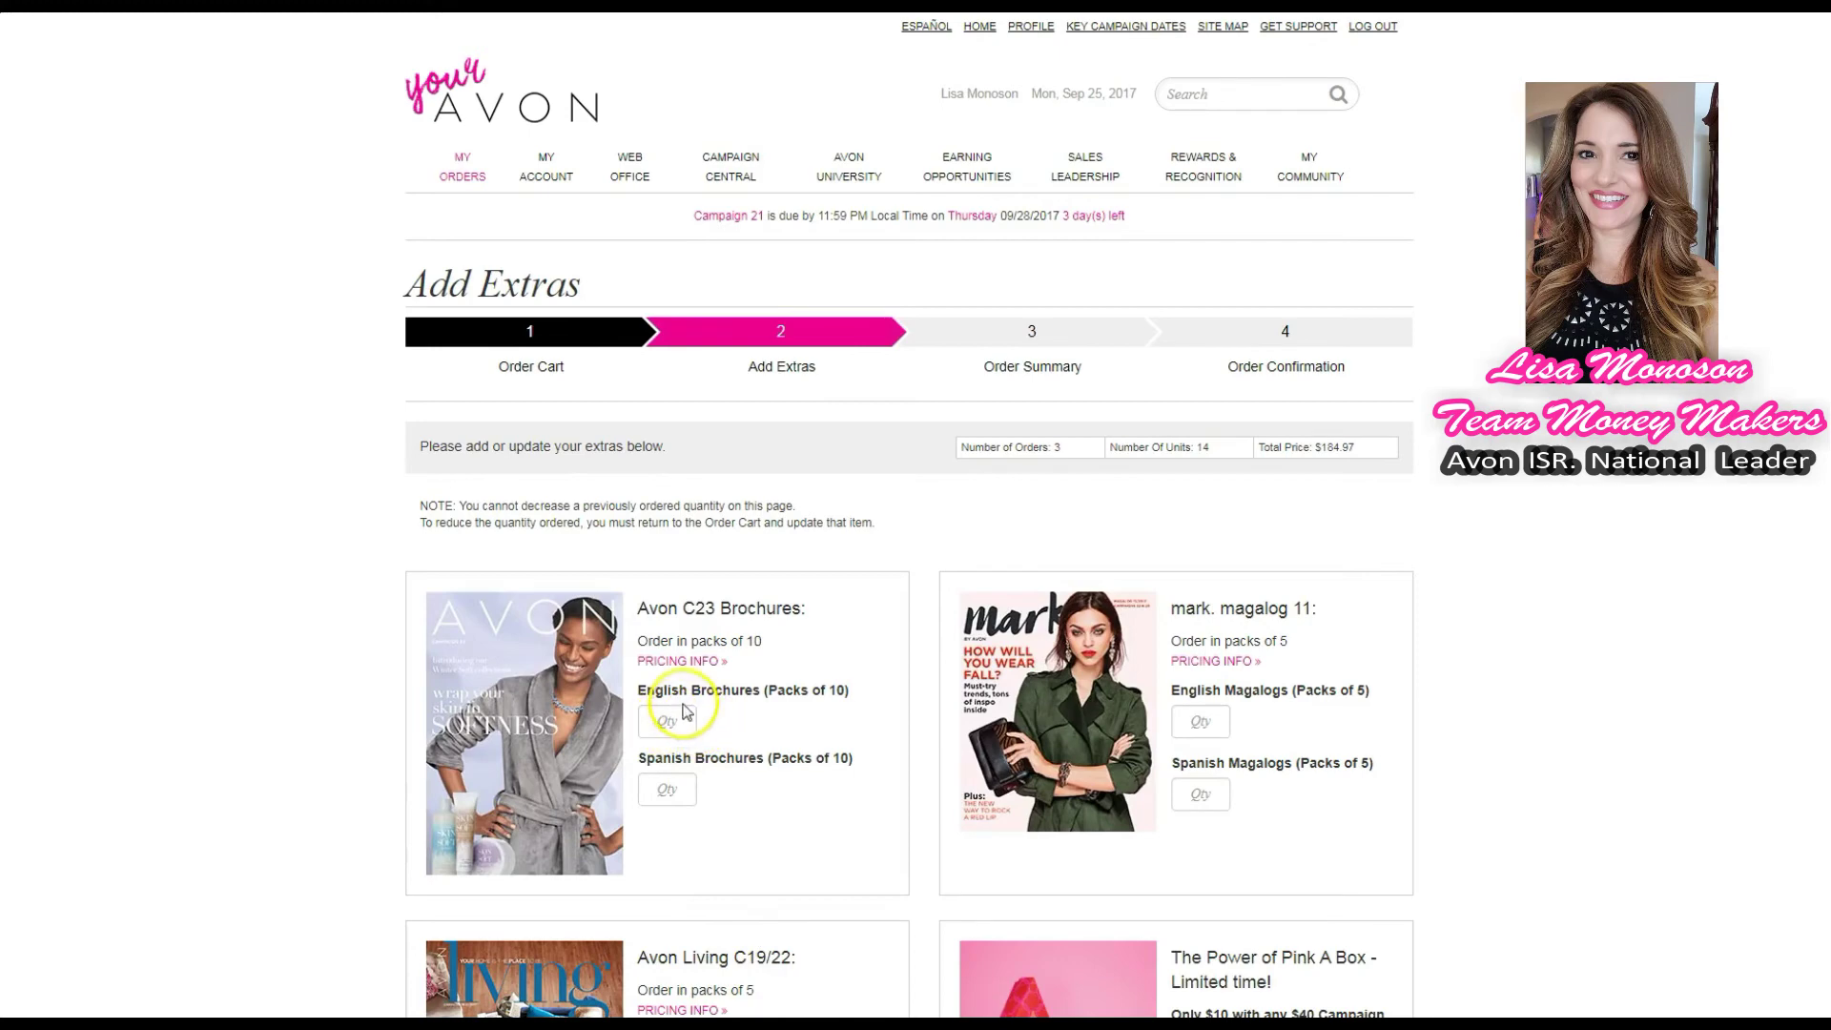
{"action": "scroll", "coordinate": [689, 687], "scroll_direction": "down", "scroll_amount": 1}
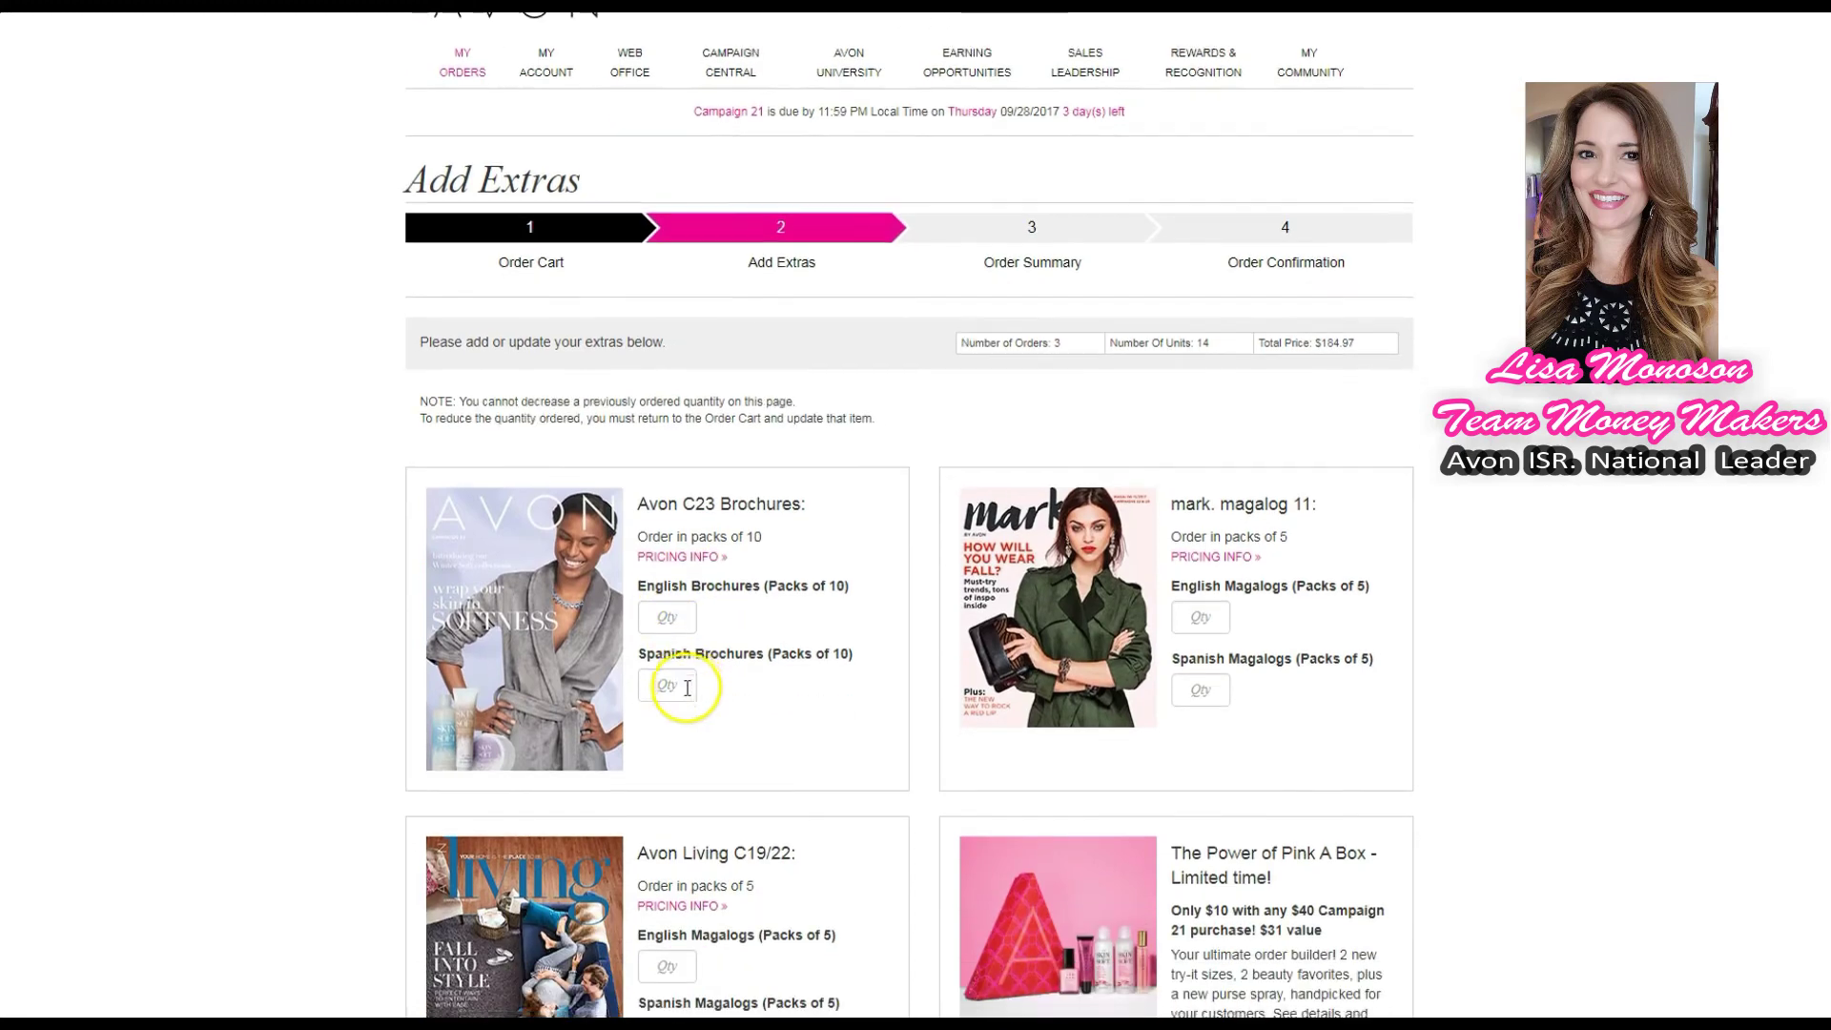
{"action": "scroll", "coordinate": [682, 668], "scroll_direction": "down", "scroll_amount": 2}
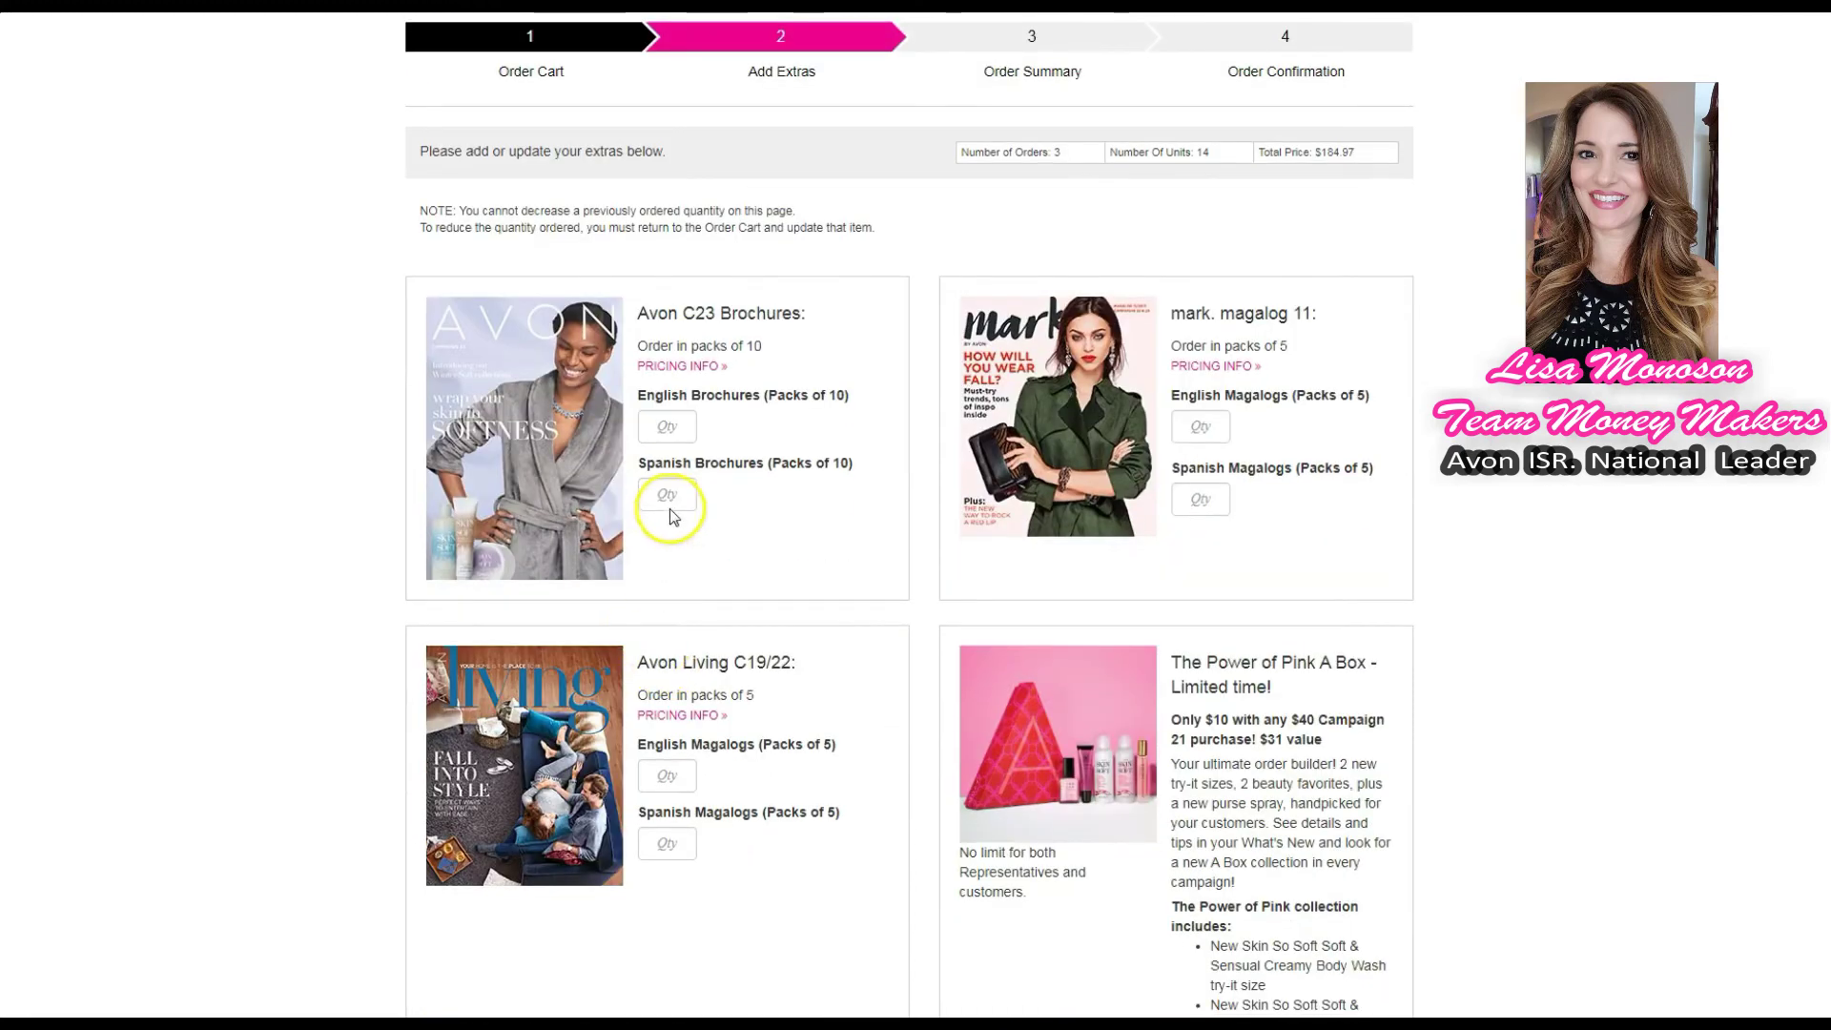
{"action": "left_click", "coordinate": [672, 426]}
{"action": "type", "text": "5"}
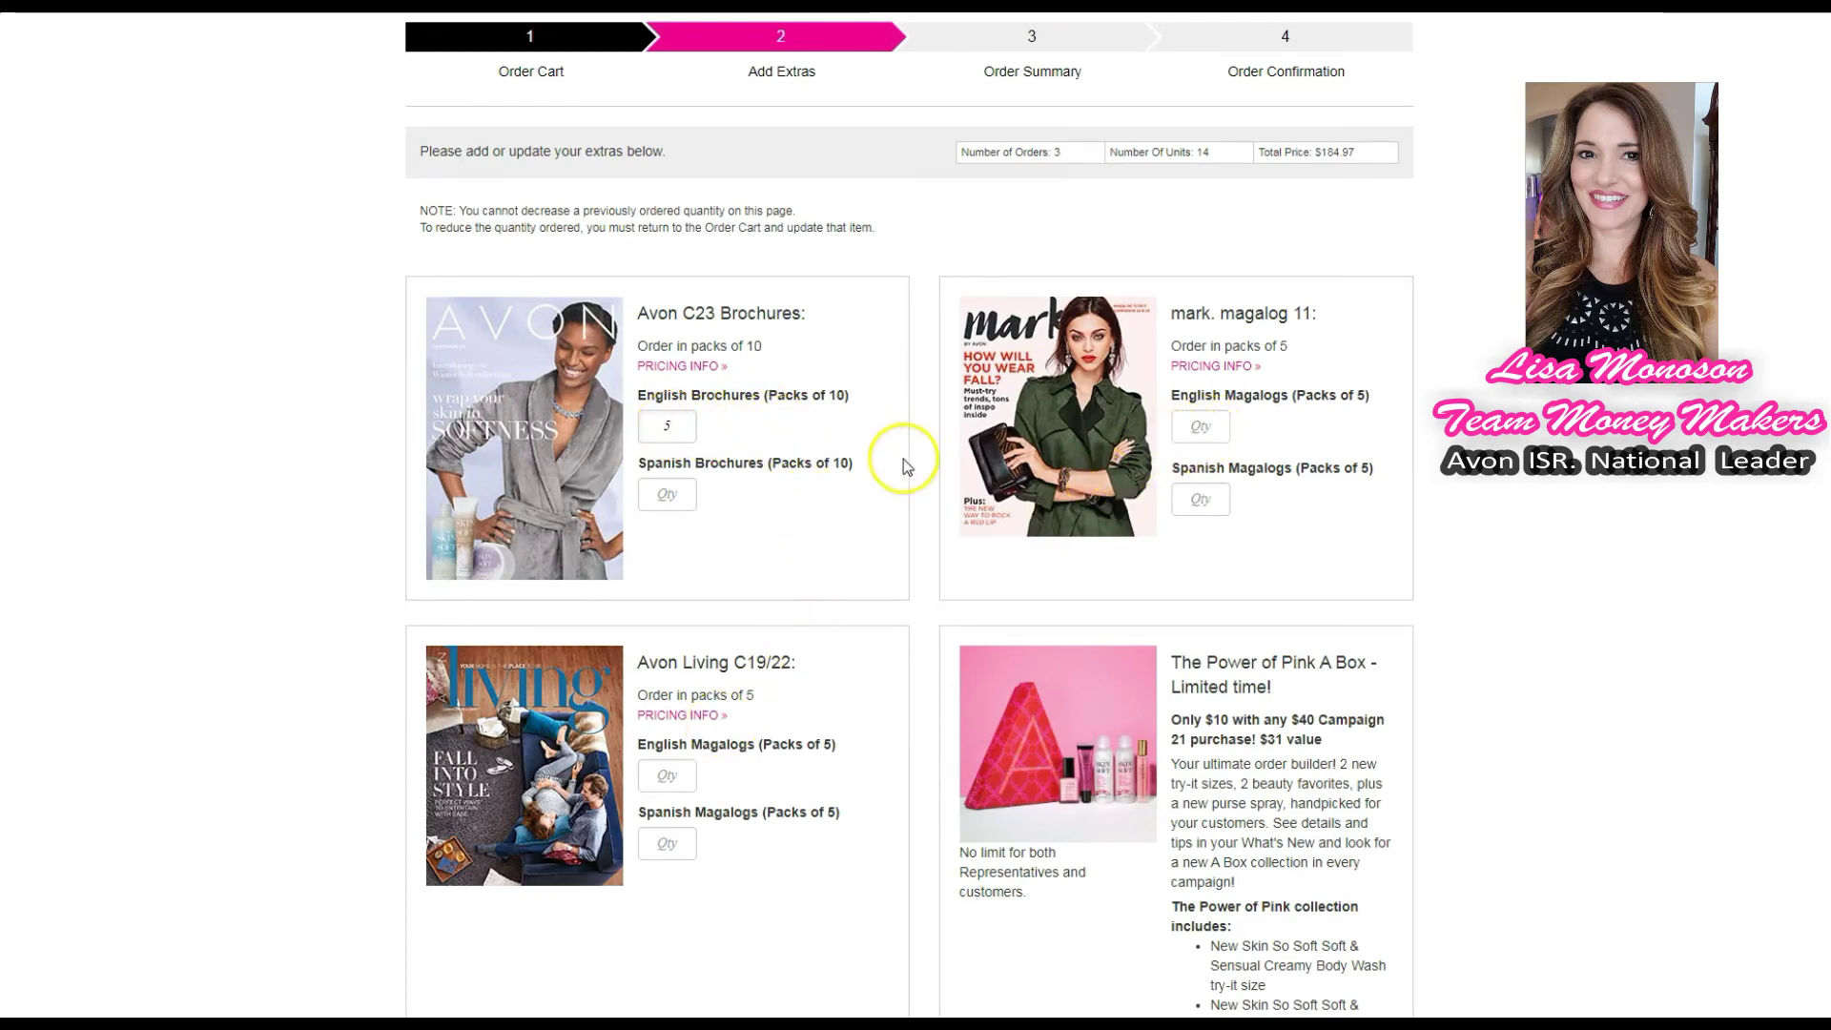
Continue to Order Summary, skipping the 'Forget something?' extras reminder
{"action": "scroll", "coordinate": [892, 462], "scroll_direction": "down", "scroll_amount": 1}
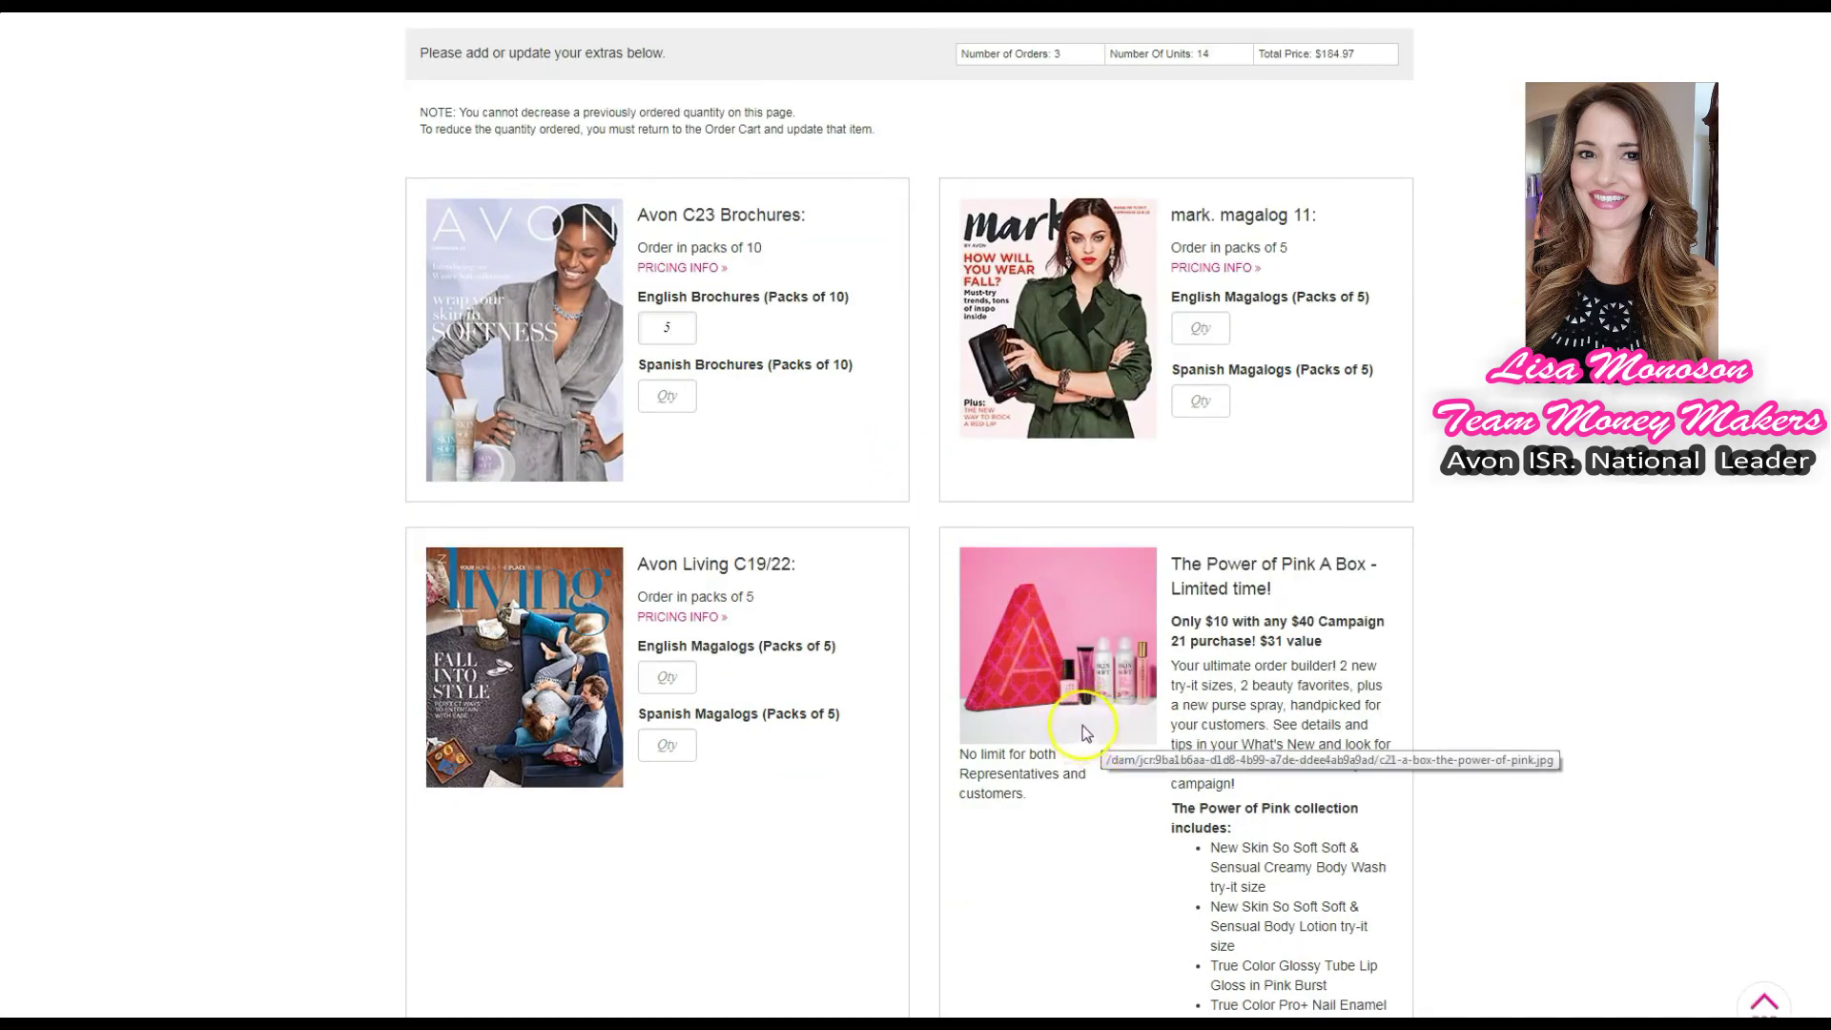
{"action": "scroll", "coordinate": [1082, 739], "scroll_direction": "down", "scroll_amount": 4}
{"action": "scroll", "coordinate": [883, 654], "scroll_direction": "down", "scroll_amount": 2}
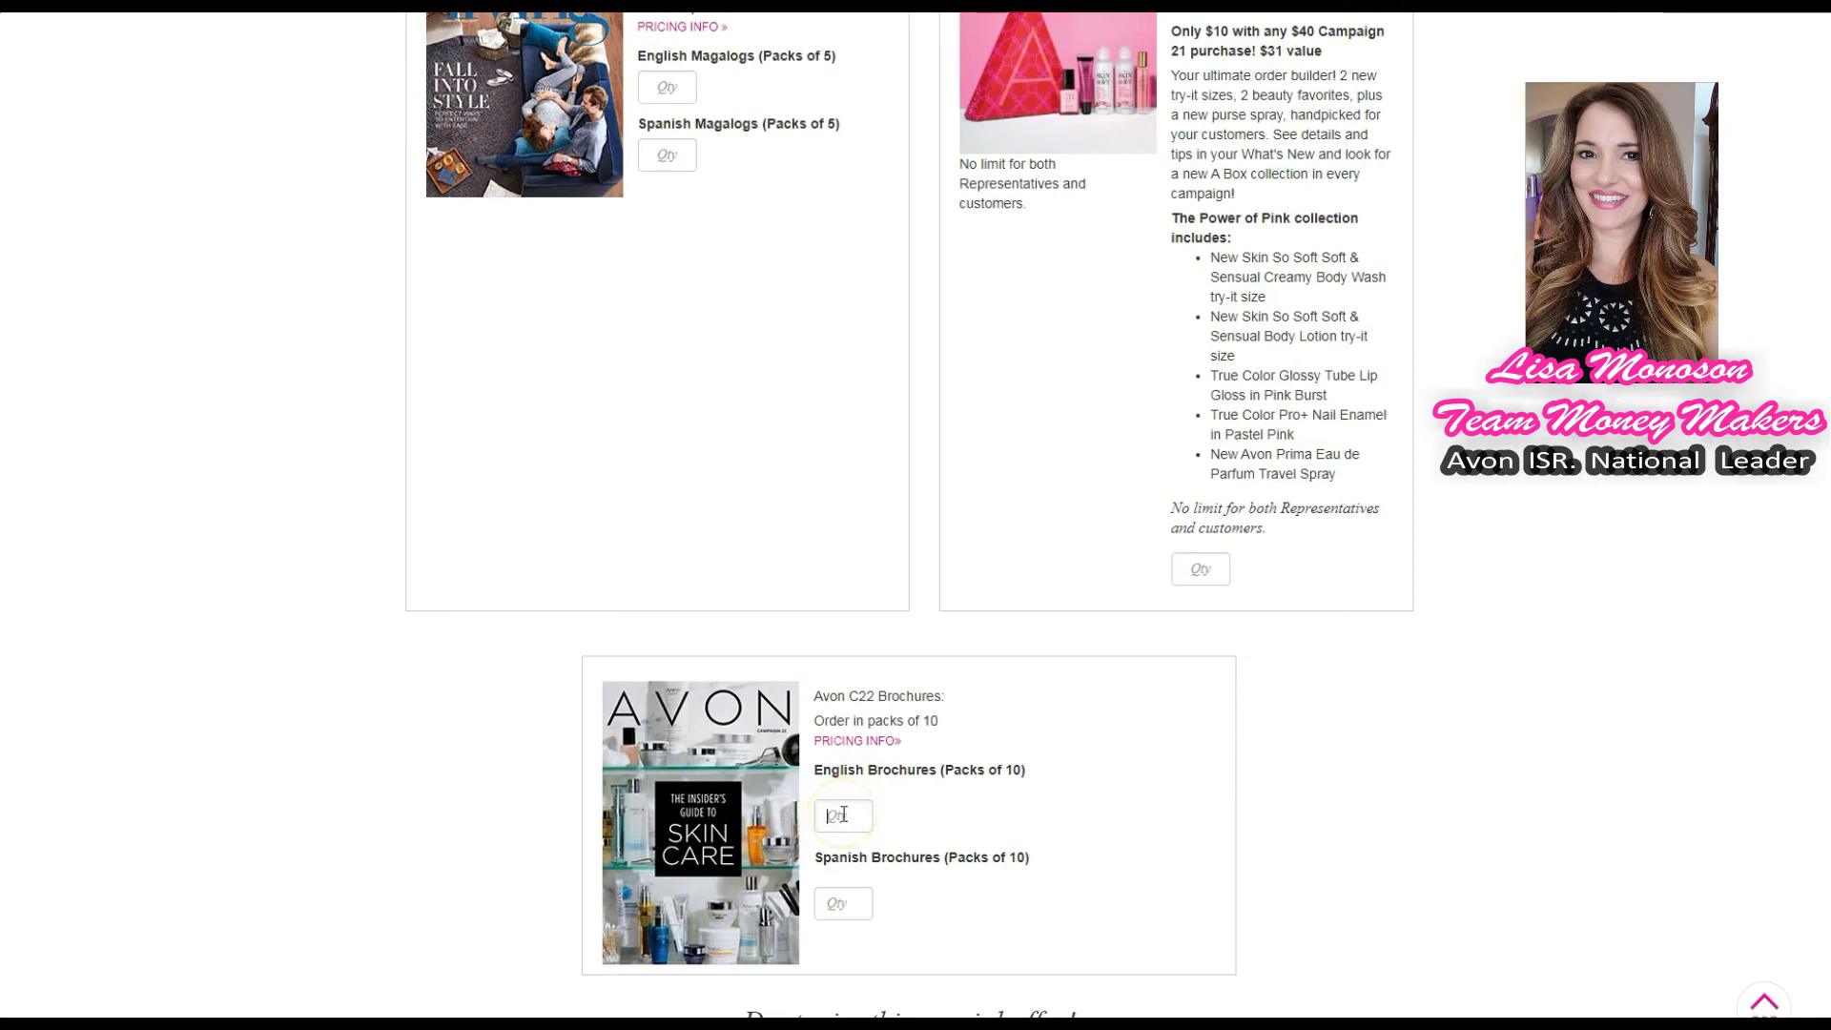
{"action": "scroll", "coordinate": [705, 505], "scroll_direction": "up", "scroll_amount": 5}
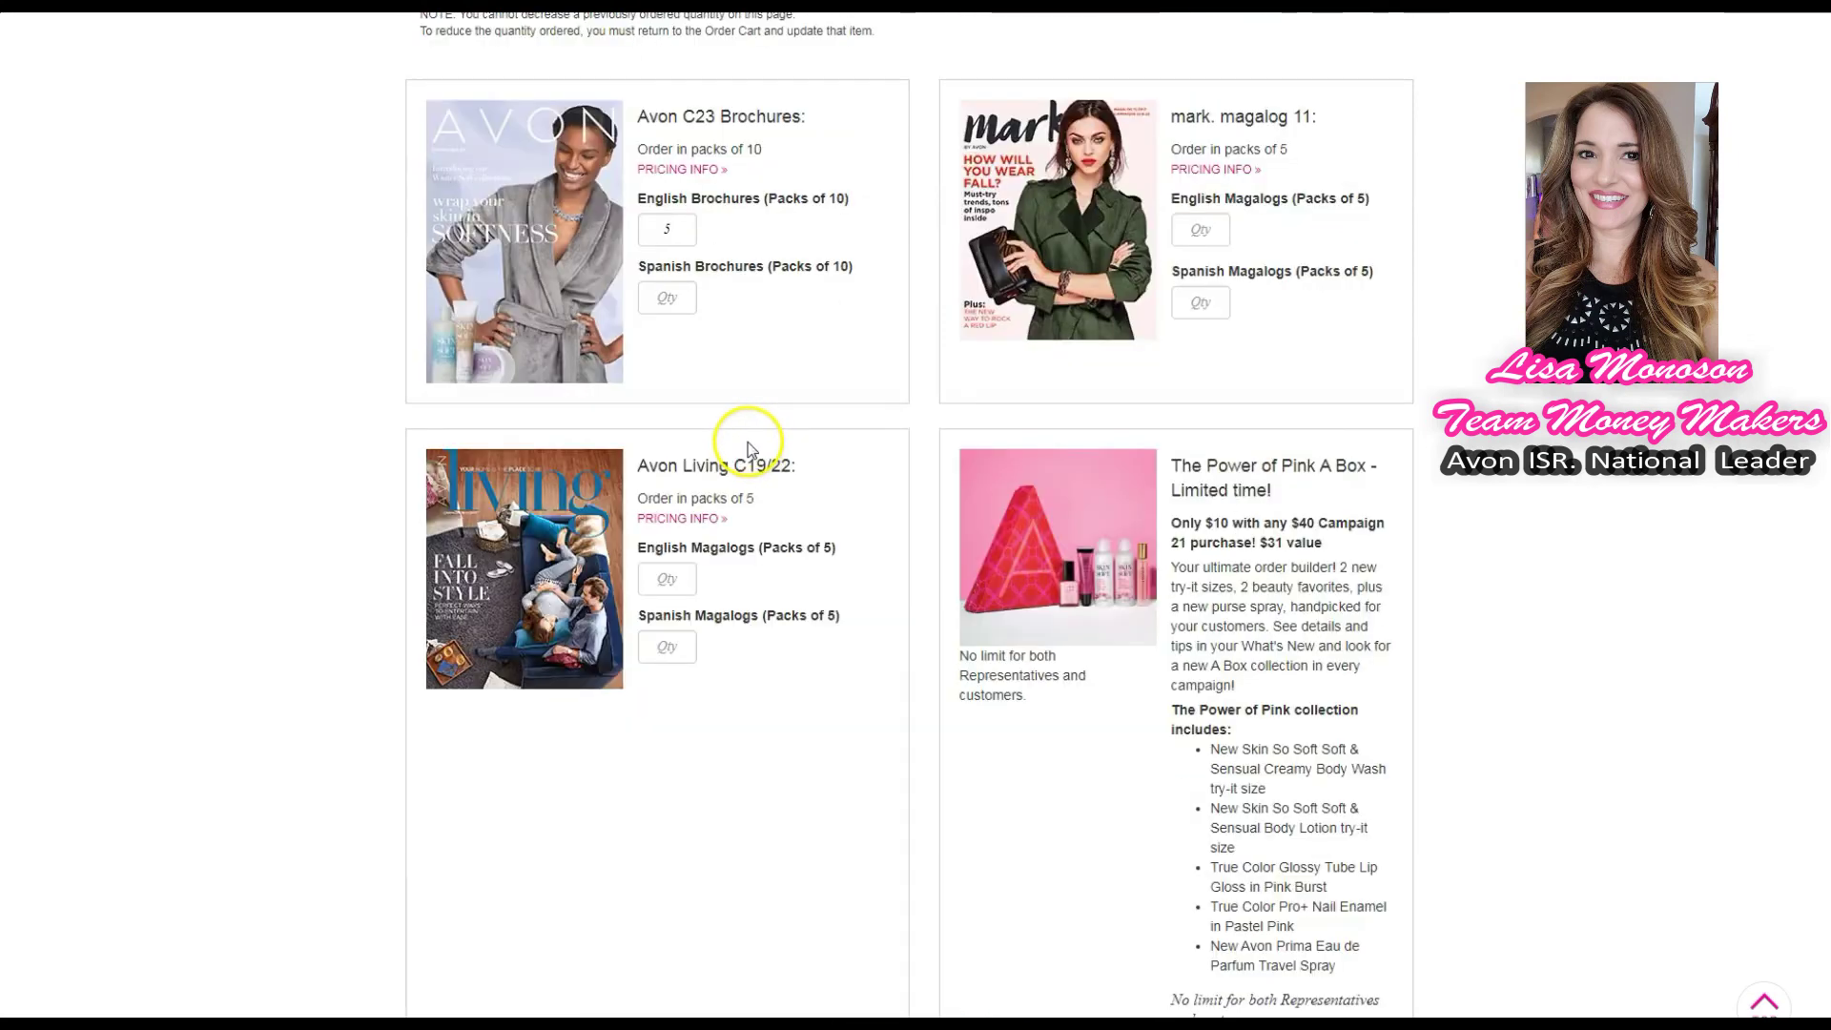
{"action": "scroll", "coordinate": [858, 477], "scroll_direction": "down", "scroll_amount": 10}
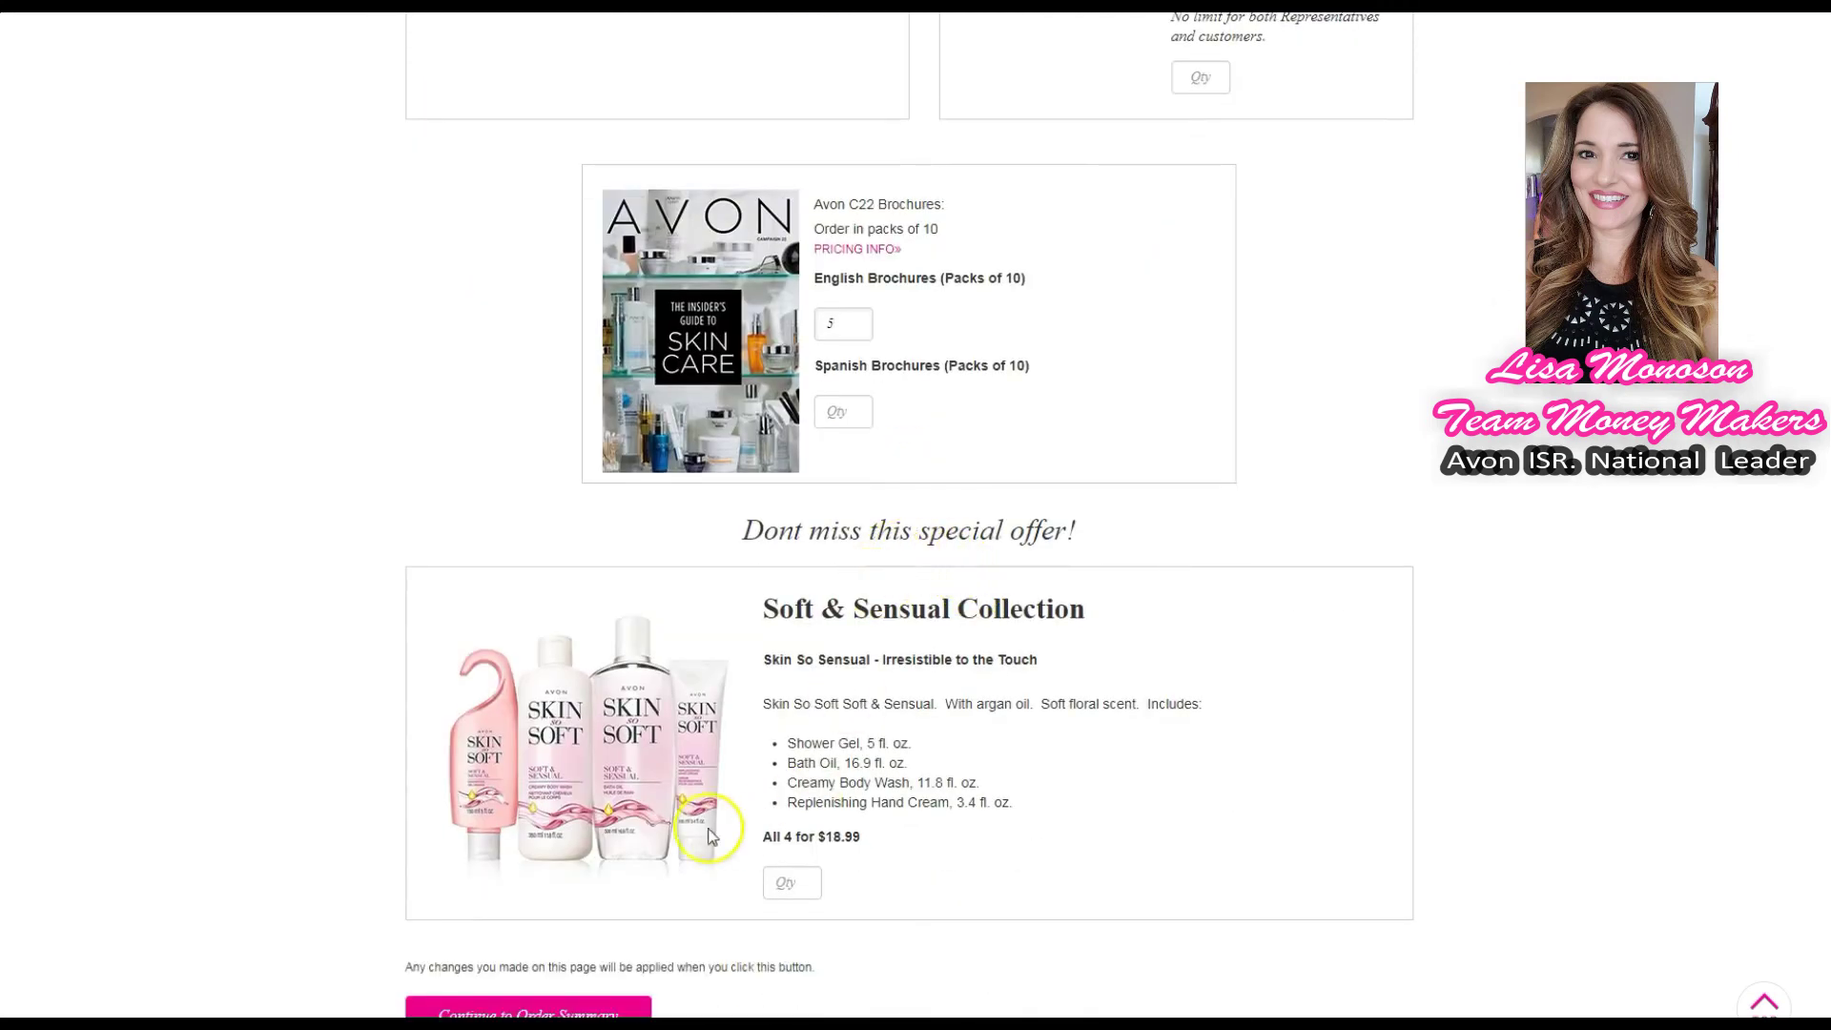
{"action": "scroll", "coordinate": [812, 661], "scroll_direction": "up", "scroll_amount": 2}
{"action": "scroll", "coordinate": [812, 661], "scroll_direction": "down", "scroll_amount": 1}
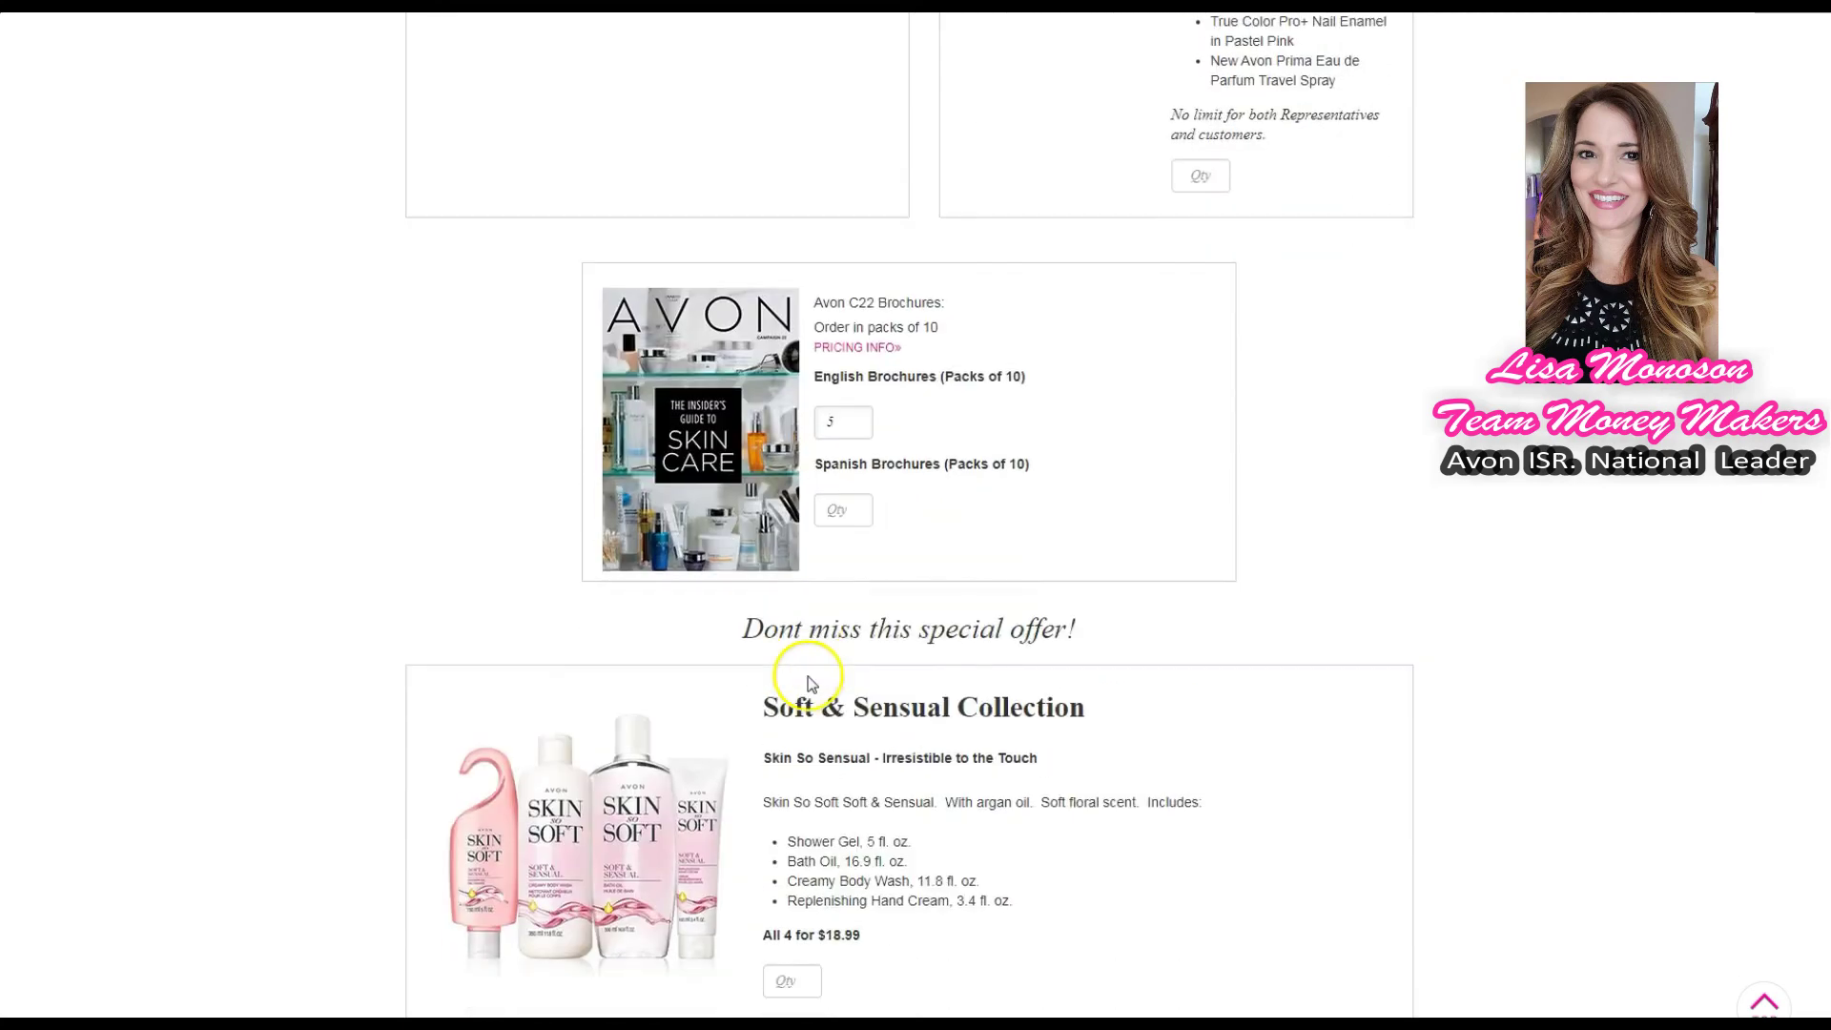
{"action": "scroll", "coordinate": [808, 683], "scroll_direction": "down", "scroll_amount": 4}
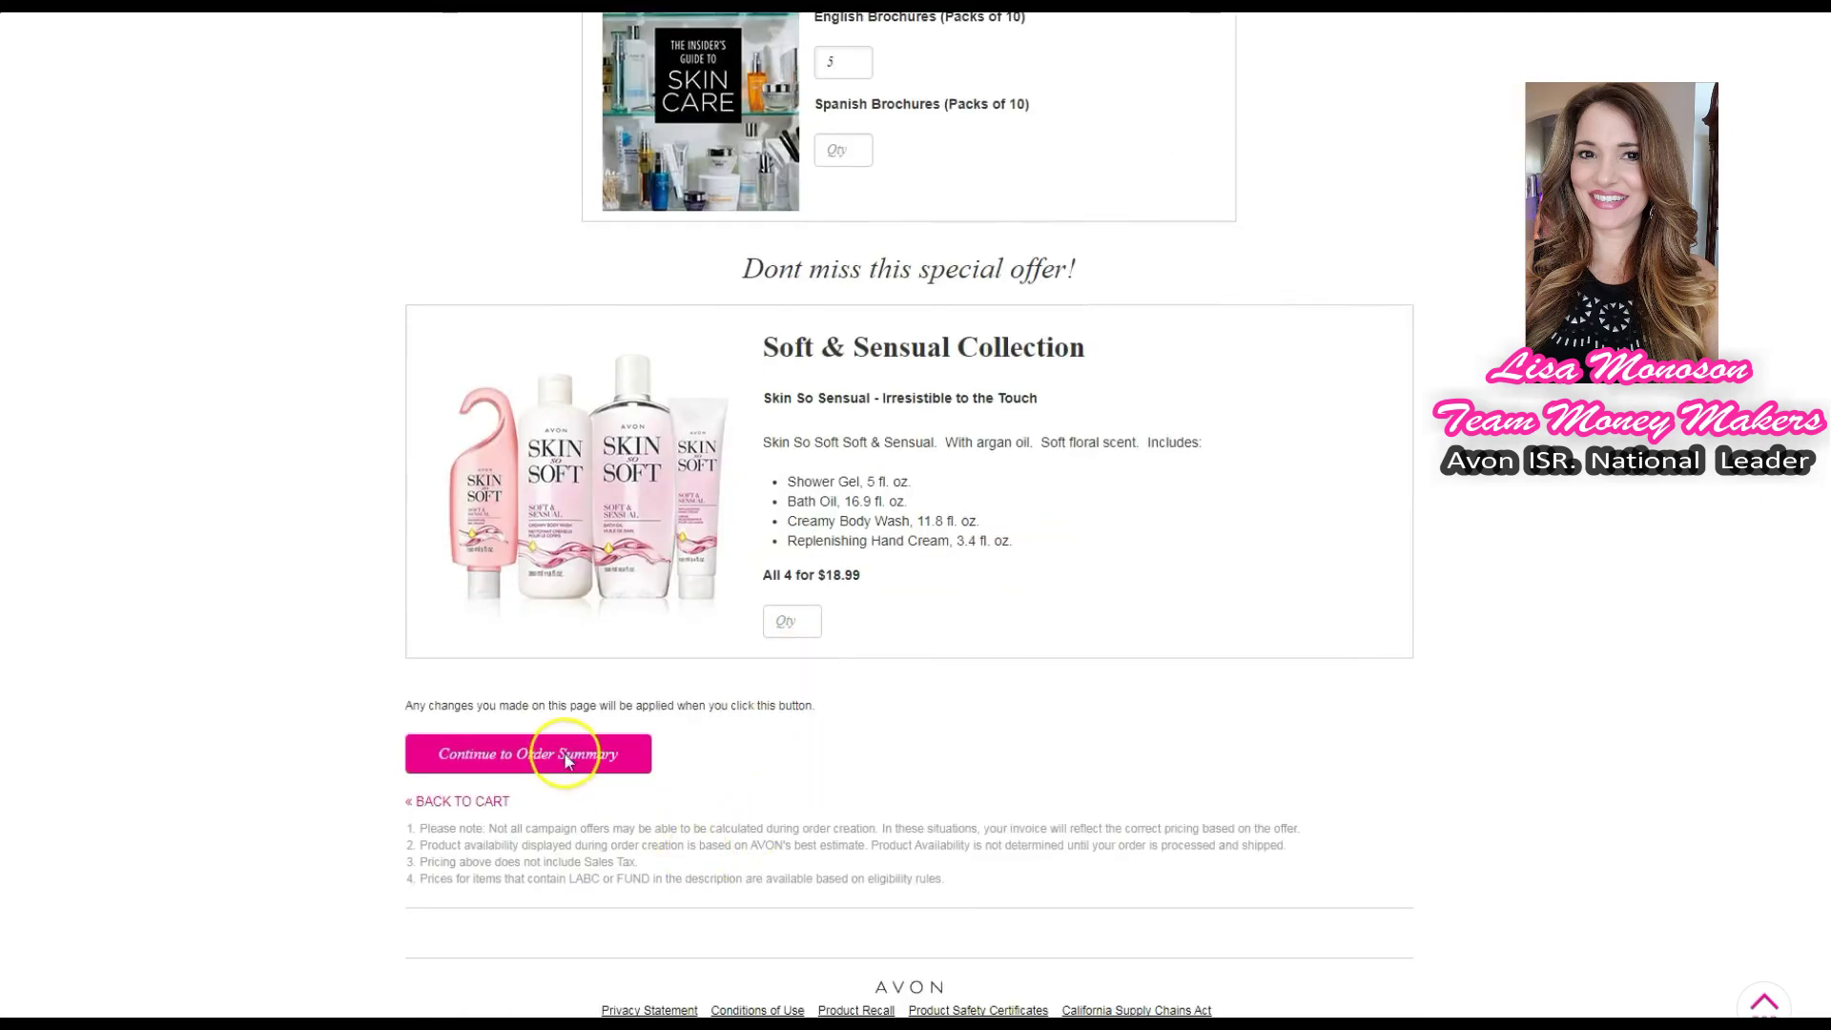
{"action": "left_click", "coordinate": [564, 753]}
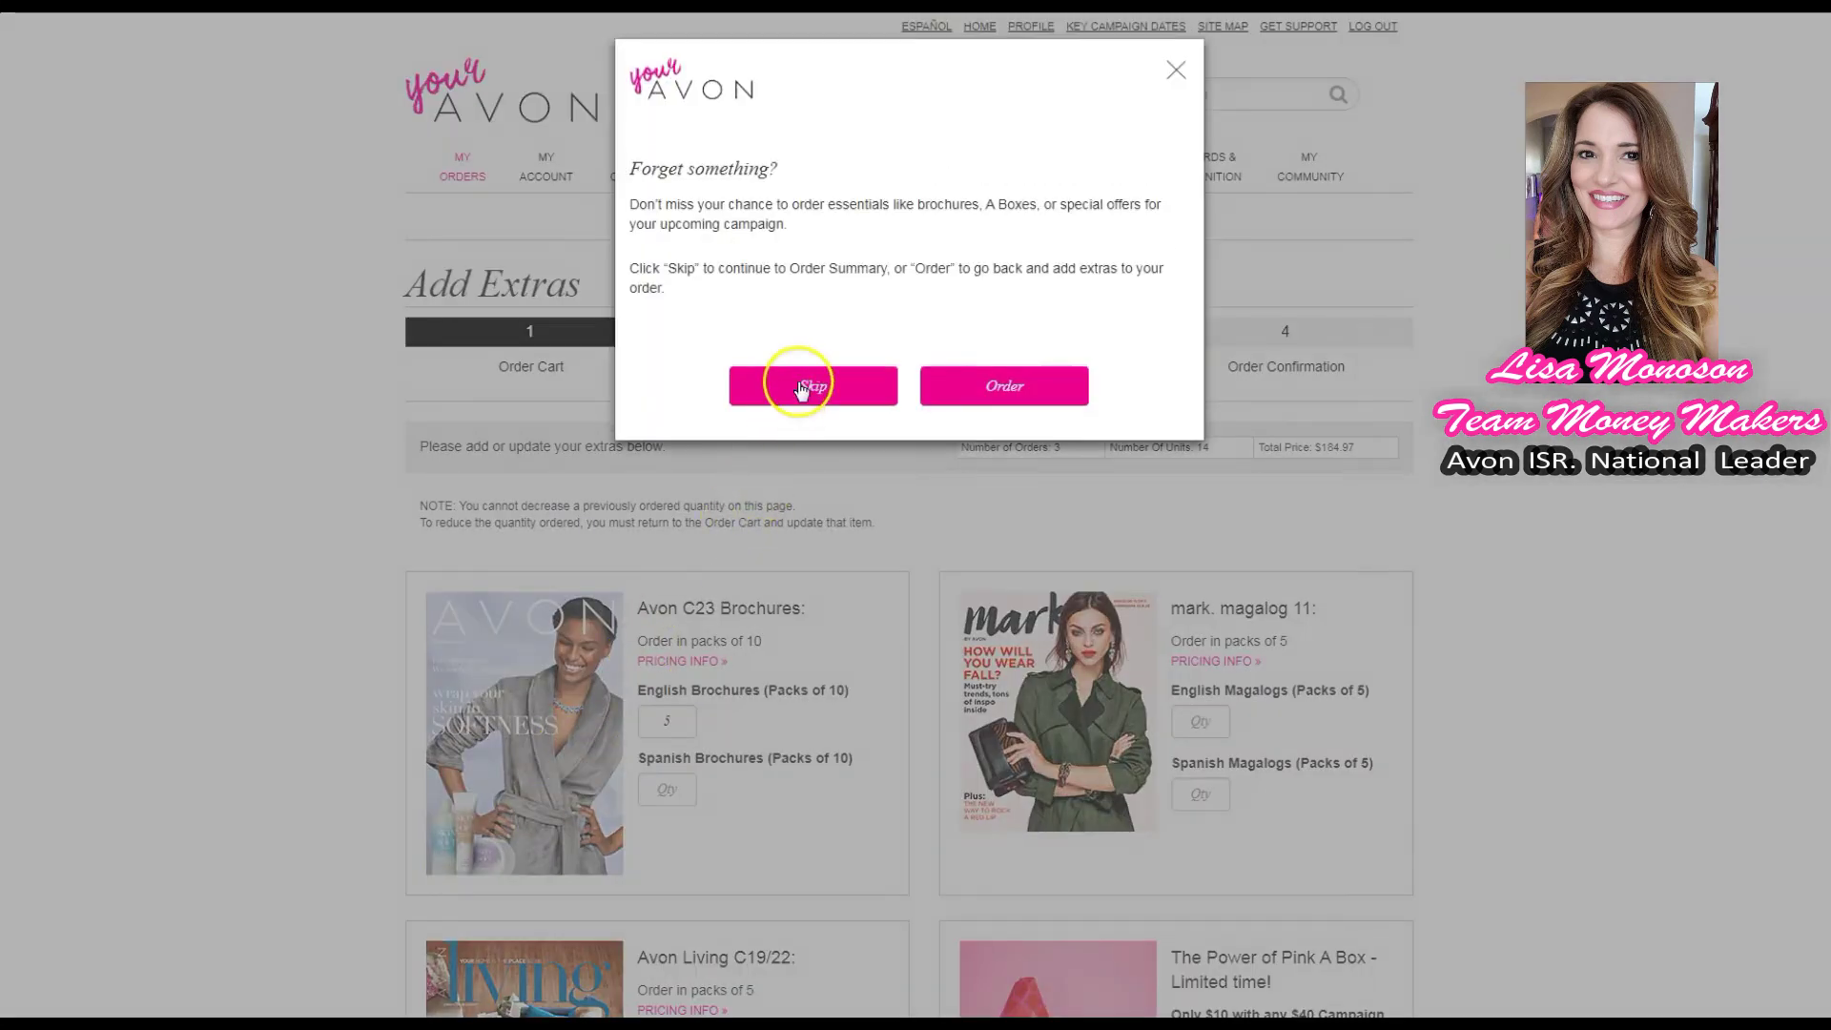
{"action": "left_click", "coordinate": [800, 384]}
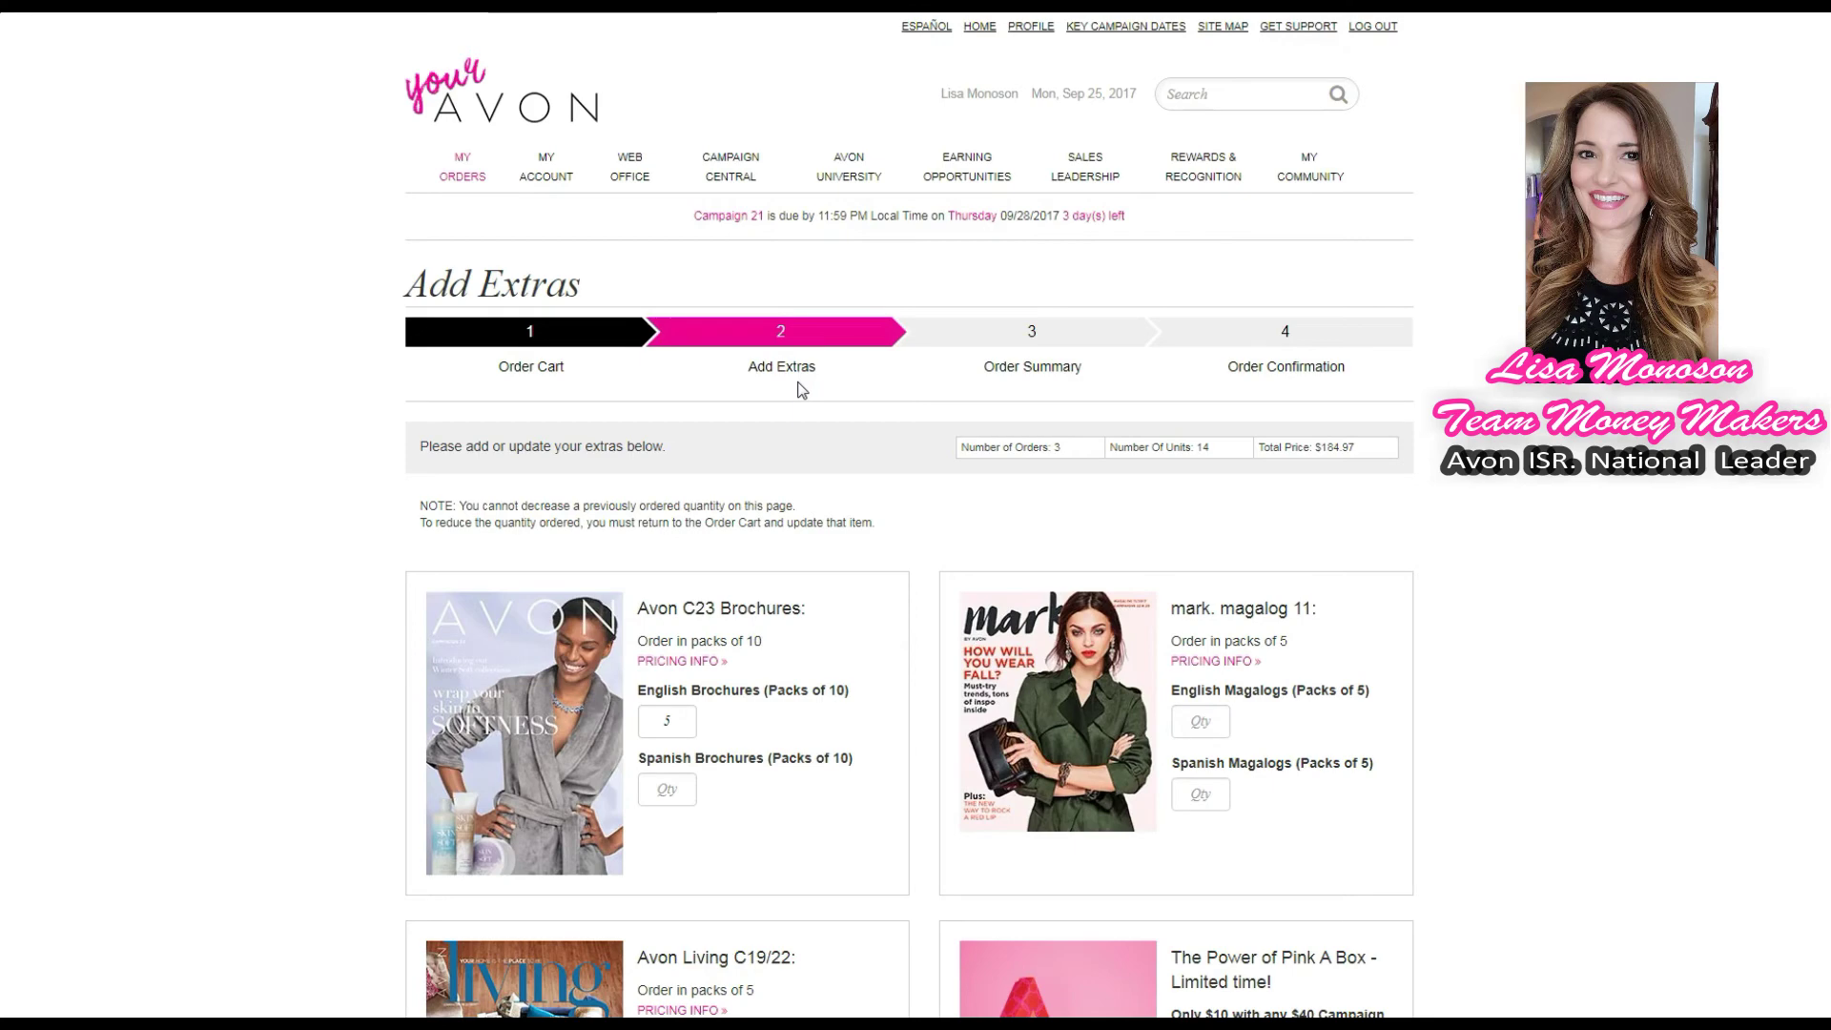
Open step 3 Order Summary and review every line down to the $184.41 estimated total
{"action": "left_click", "coordinate": [1076, 370]}
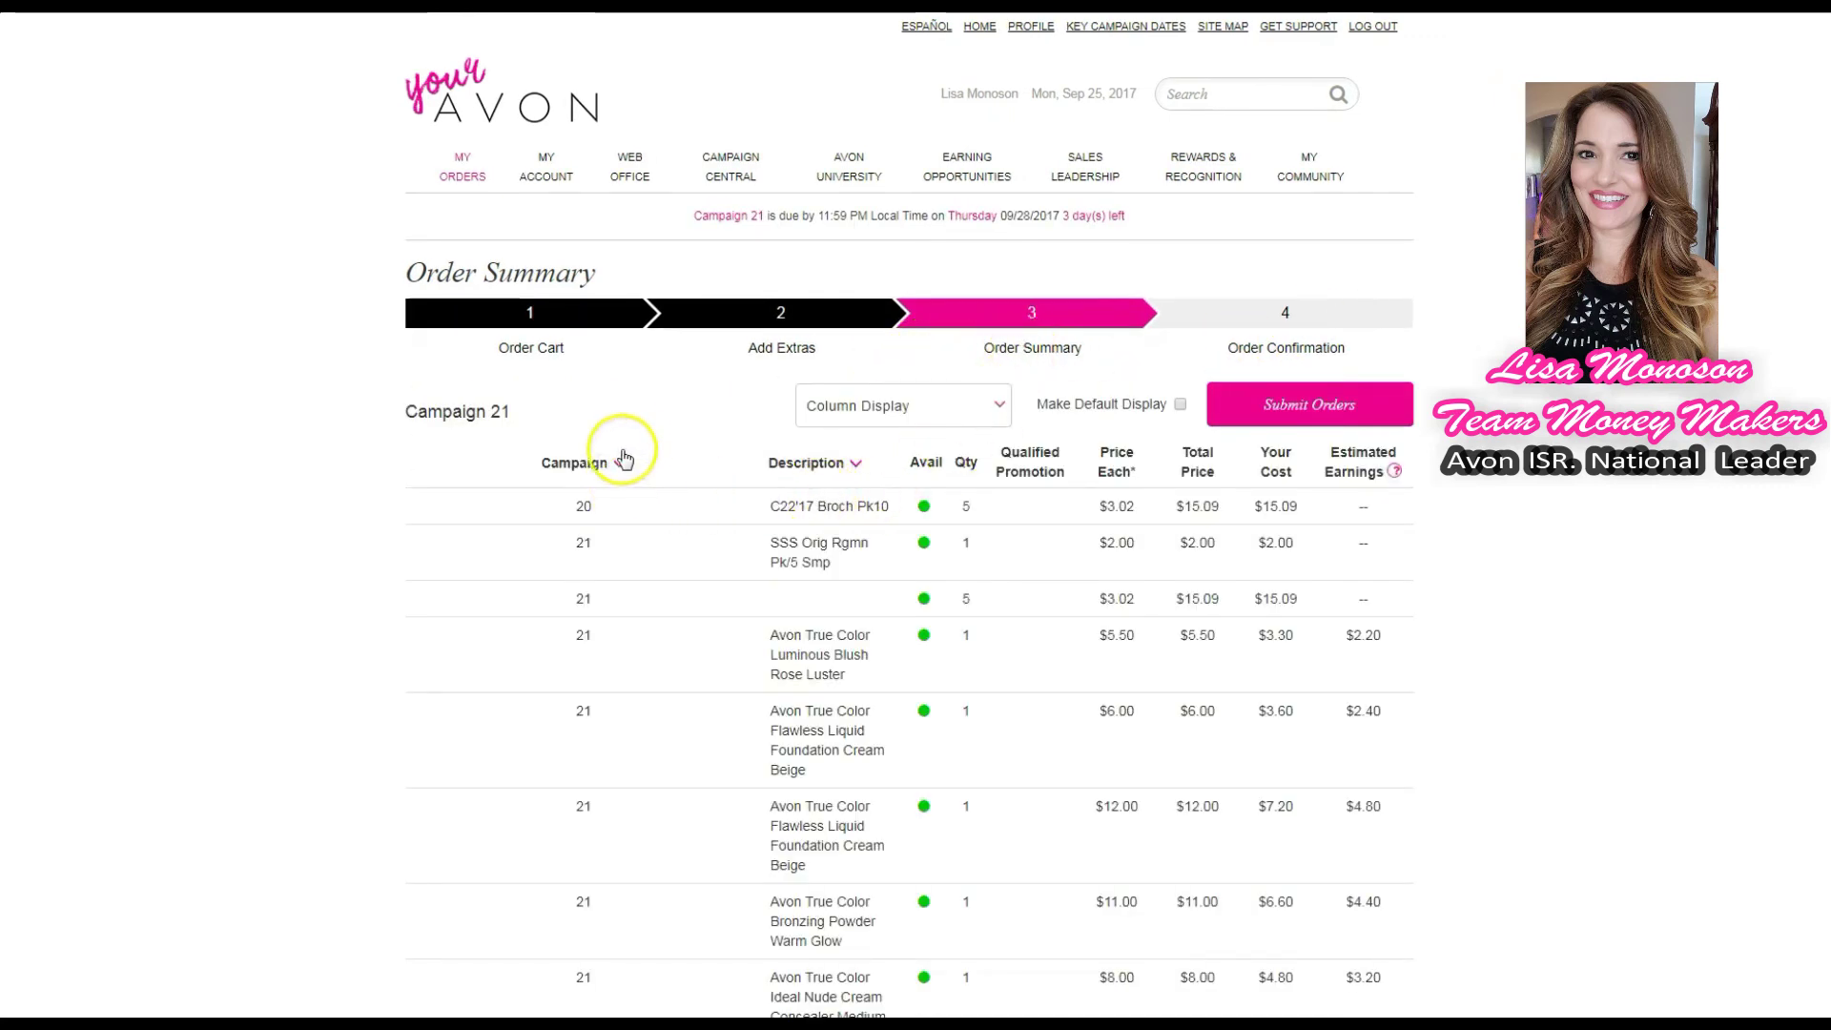
{"action": "scroll", "coordinate": [728, 462], "scroll_direction": "down", "scroll_amount": 1}
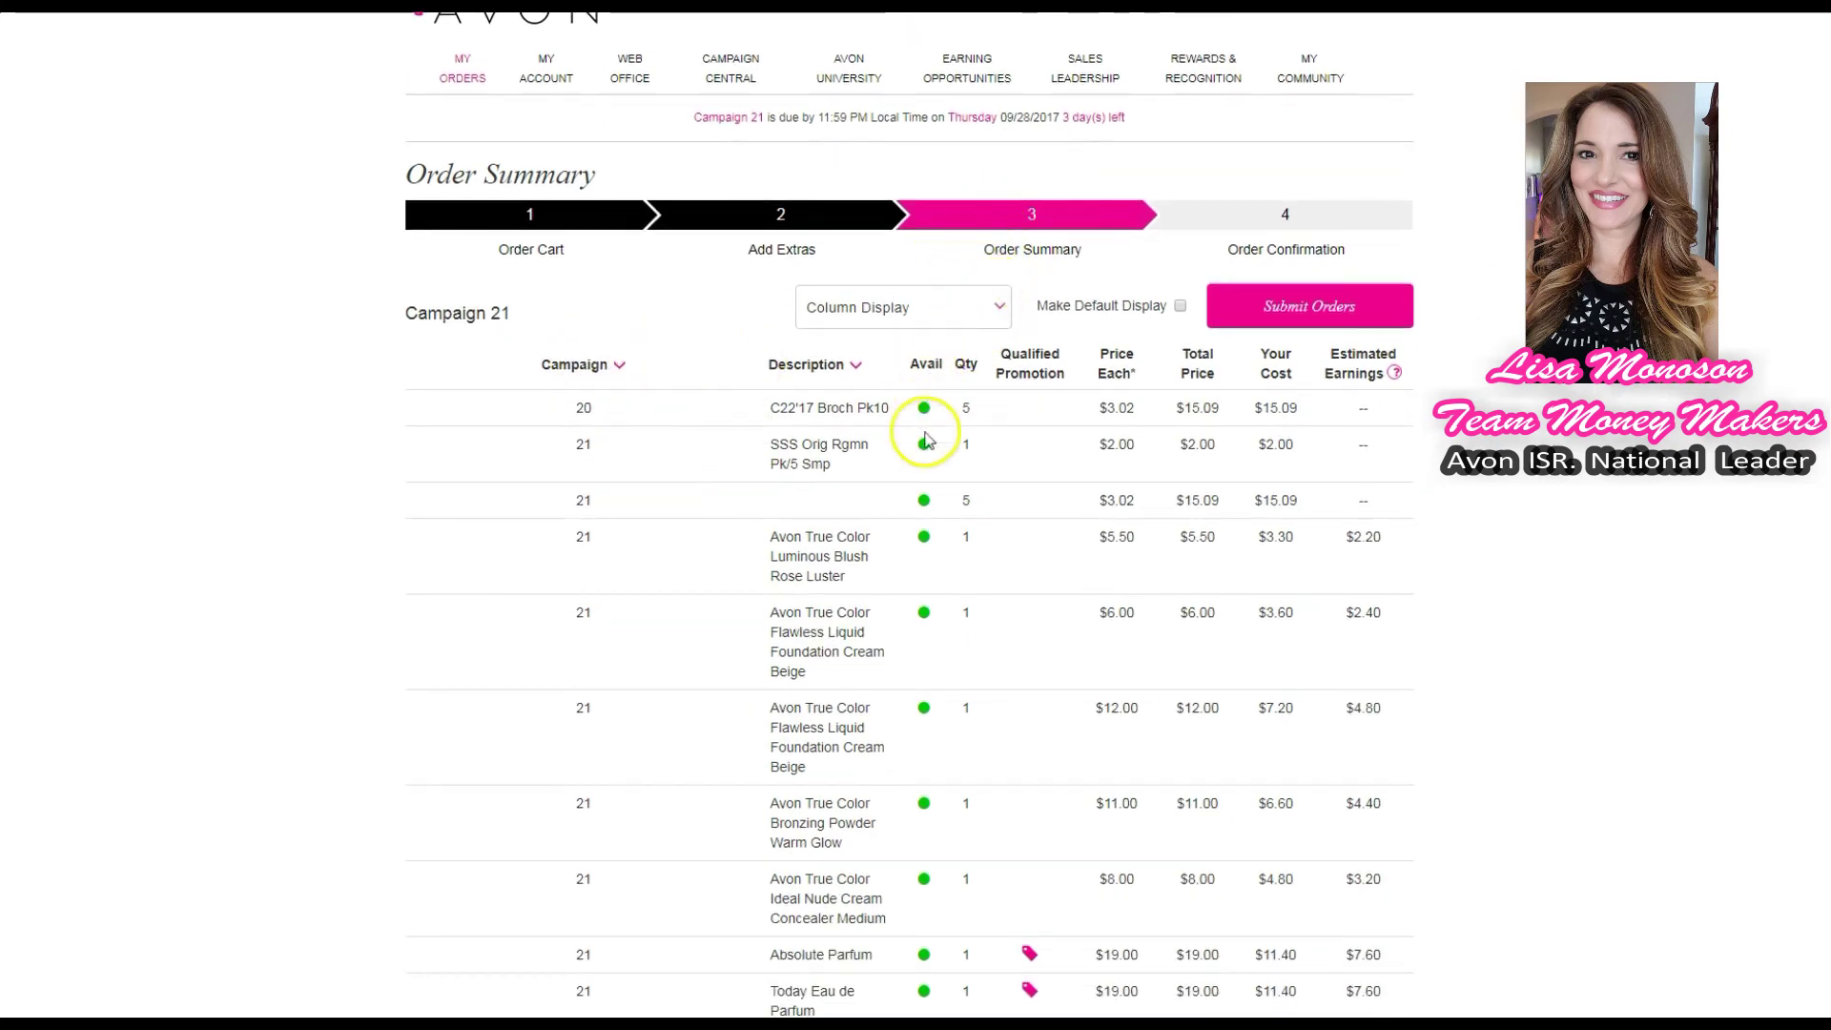
{"action": "scroll", "coordinate": [930, 962], "scroll_direction": "down", "scroll_amount": 5}
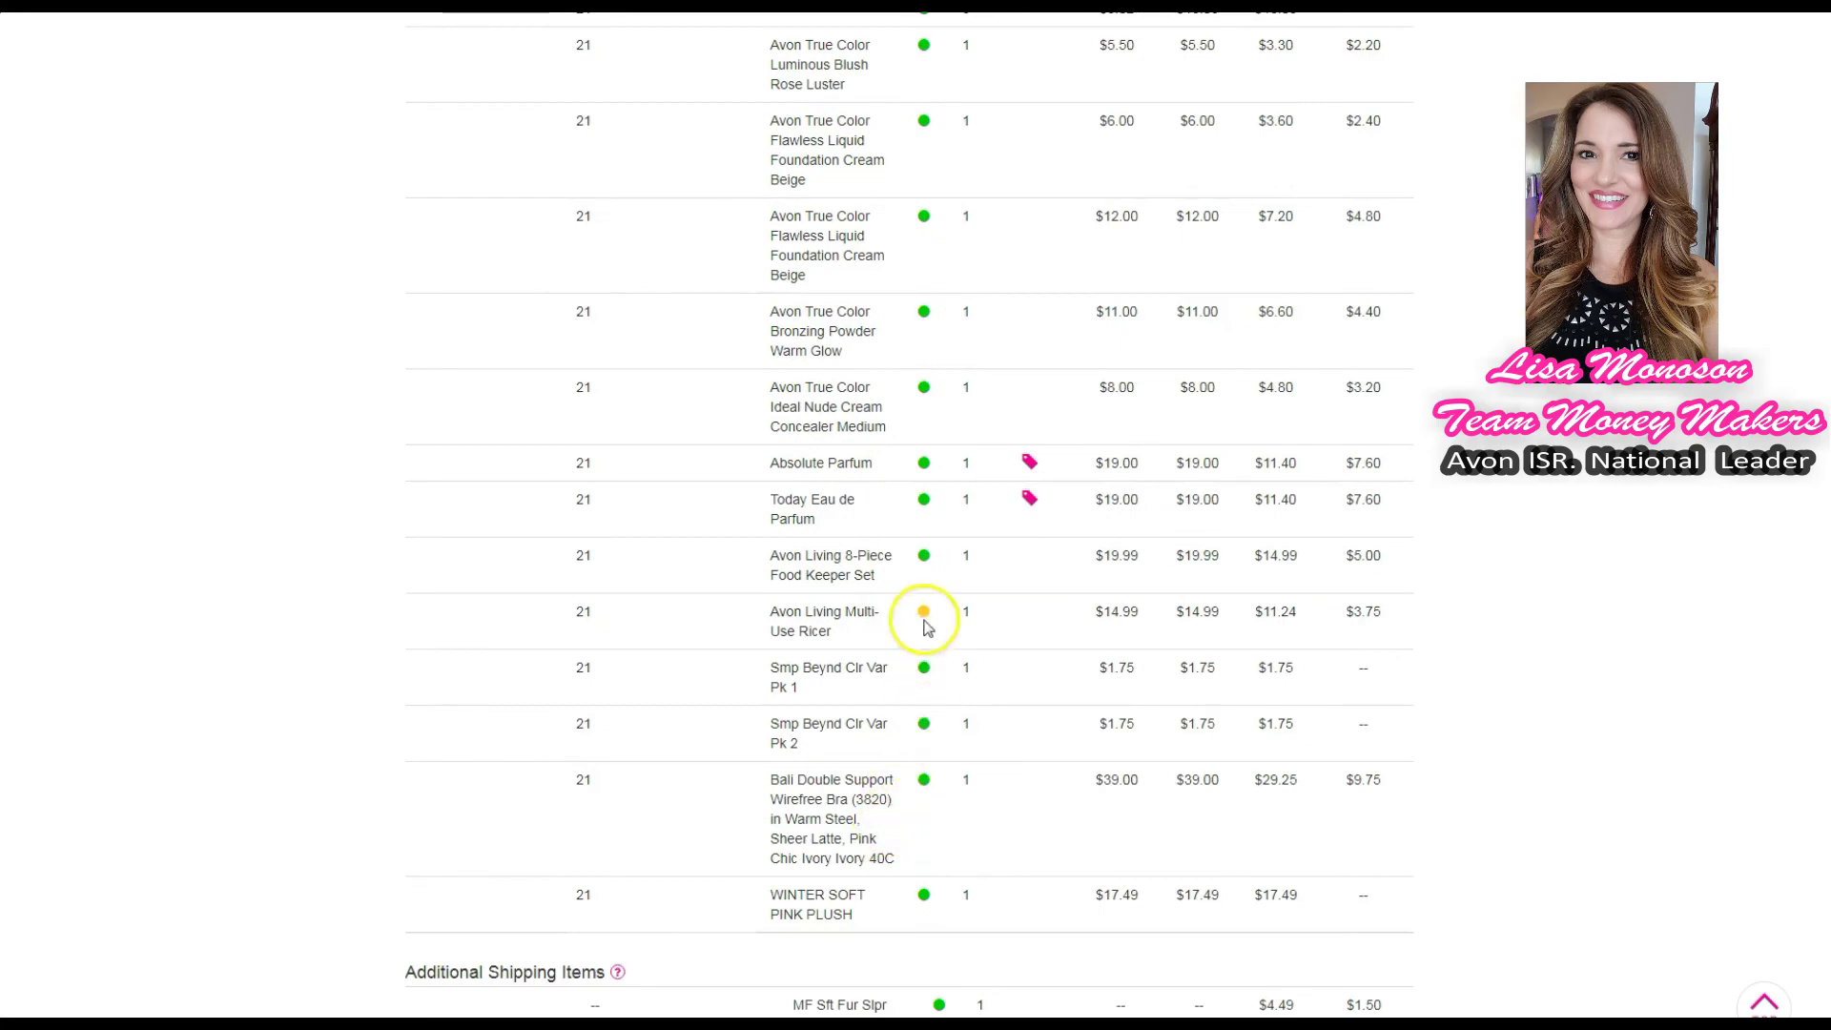
{"action": "scroll", "coordinate": [906, 651], "scroll_direction": "down", "scroll_amount": 2}
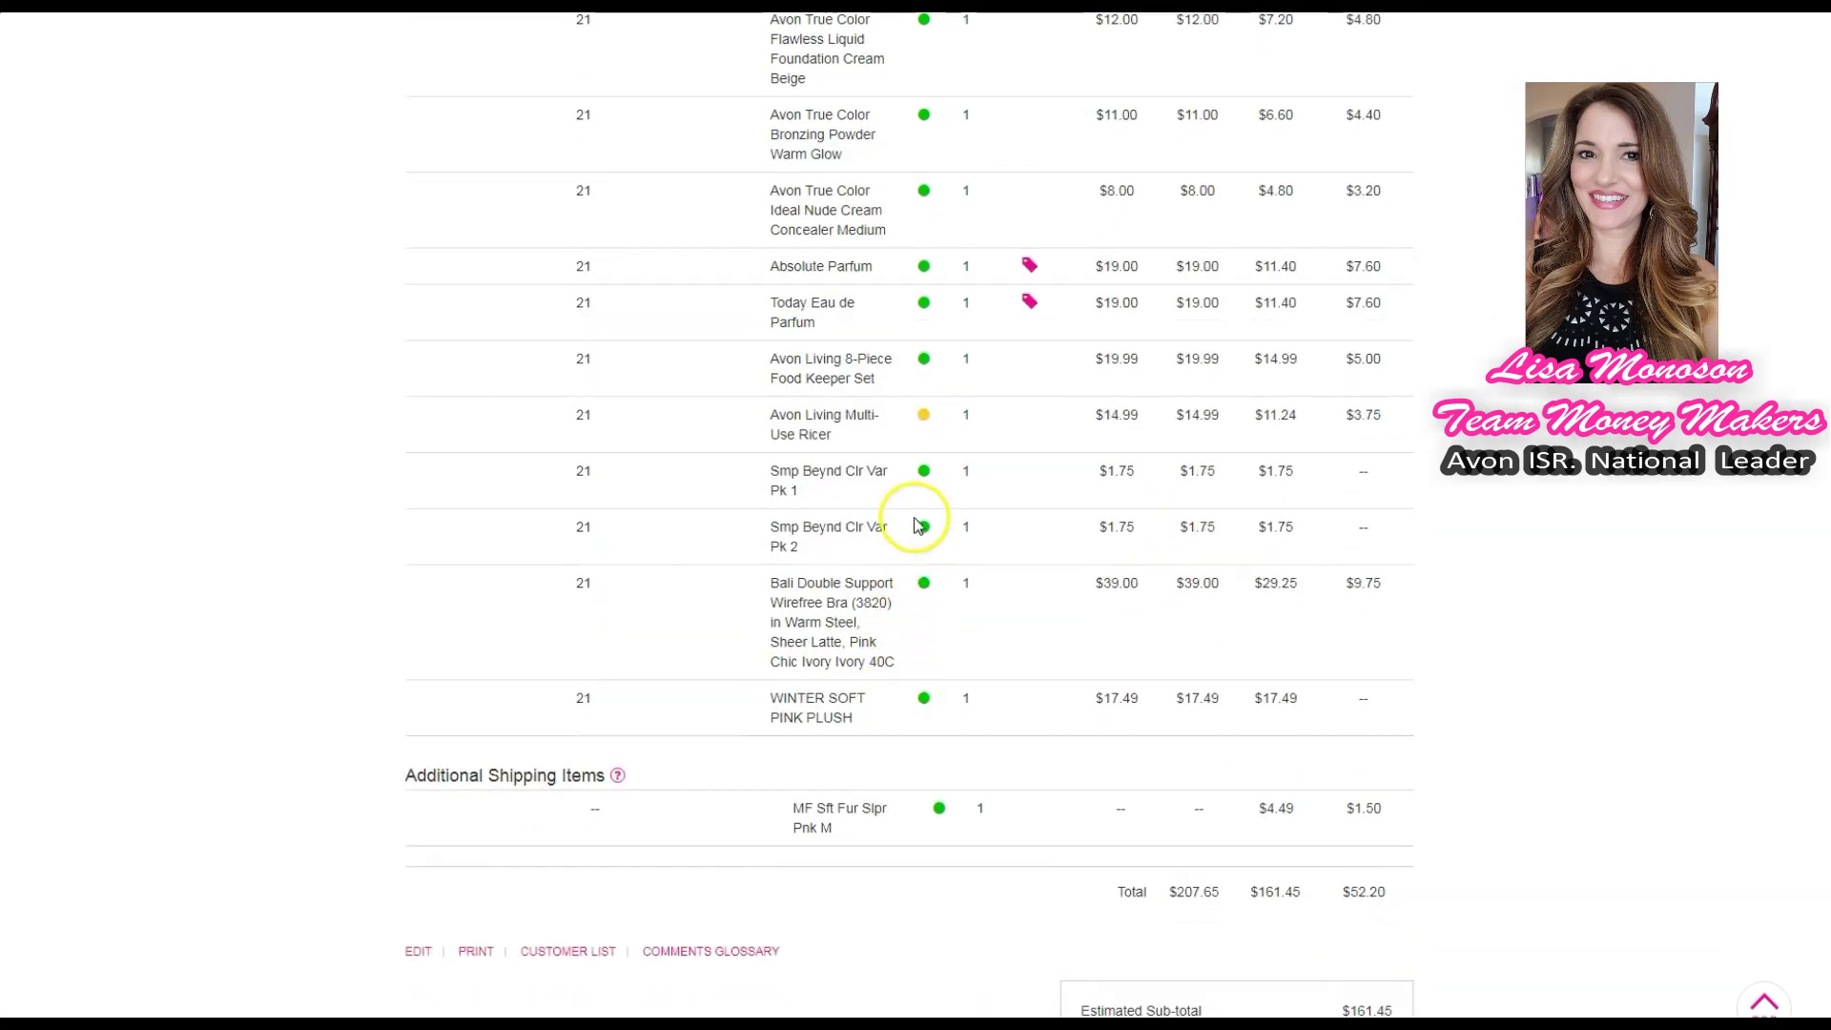
{"action": "scroll", "coordinate": [906, 552], "scroll_direction": "down", "scroll_amount": 5}
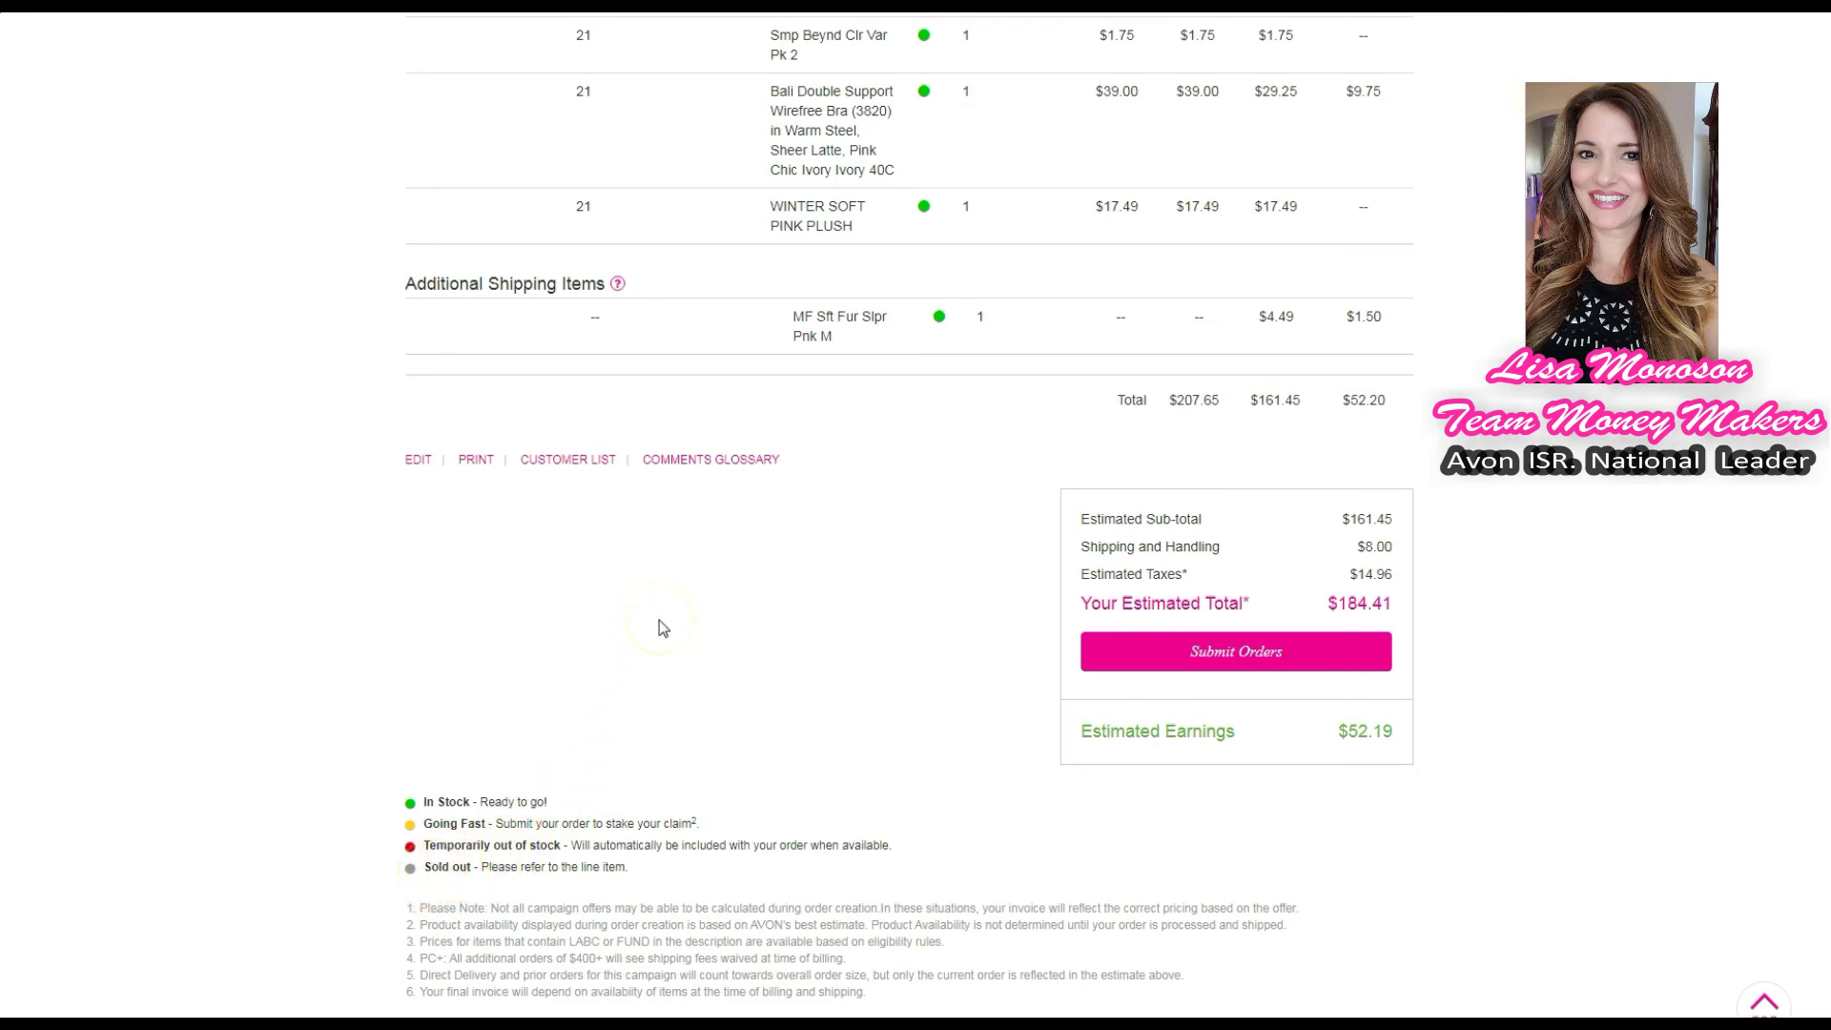
{"action": "scroll", "coordinate": [664, 630], "scroll_direction": "up", "scroll_amount": 4}
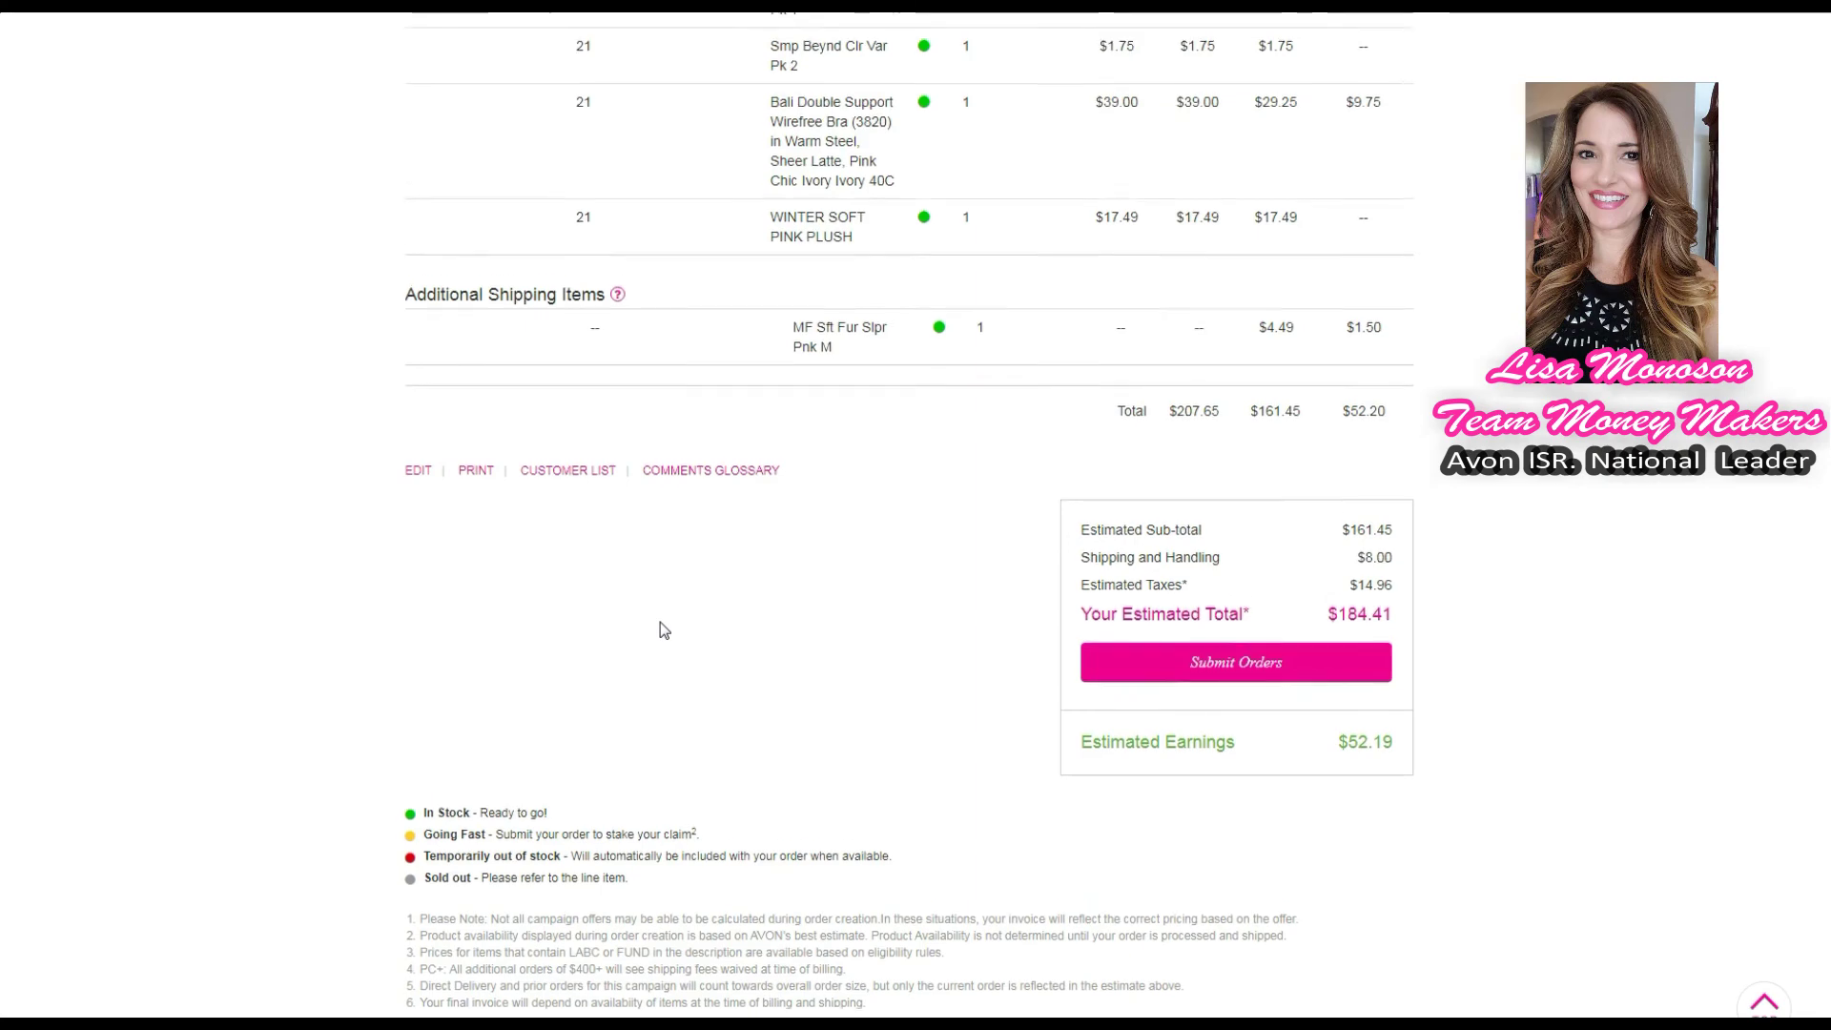
{"action": "scroll", "coordinate": [661, 634], "scroll_direction": "up", "scroll_amount": 1}
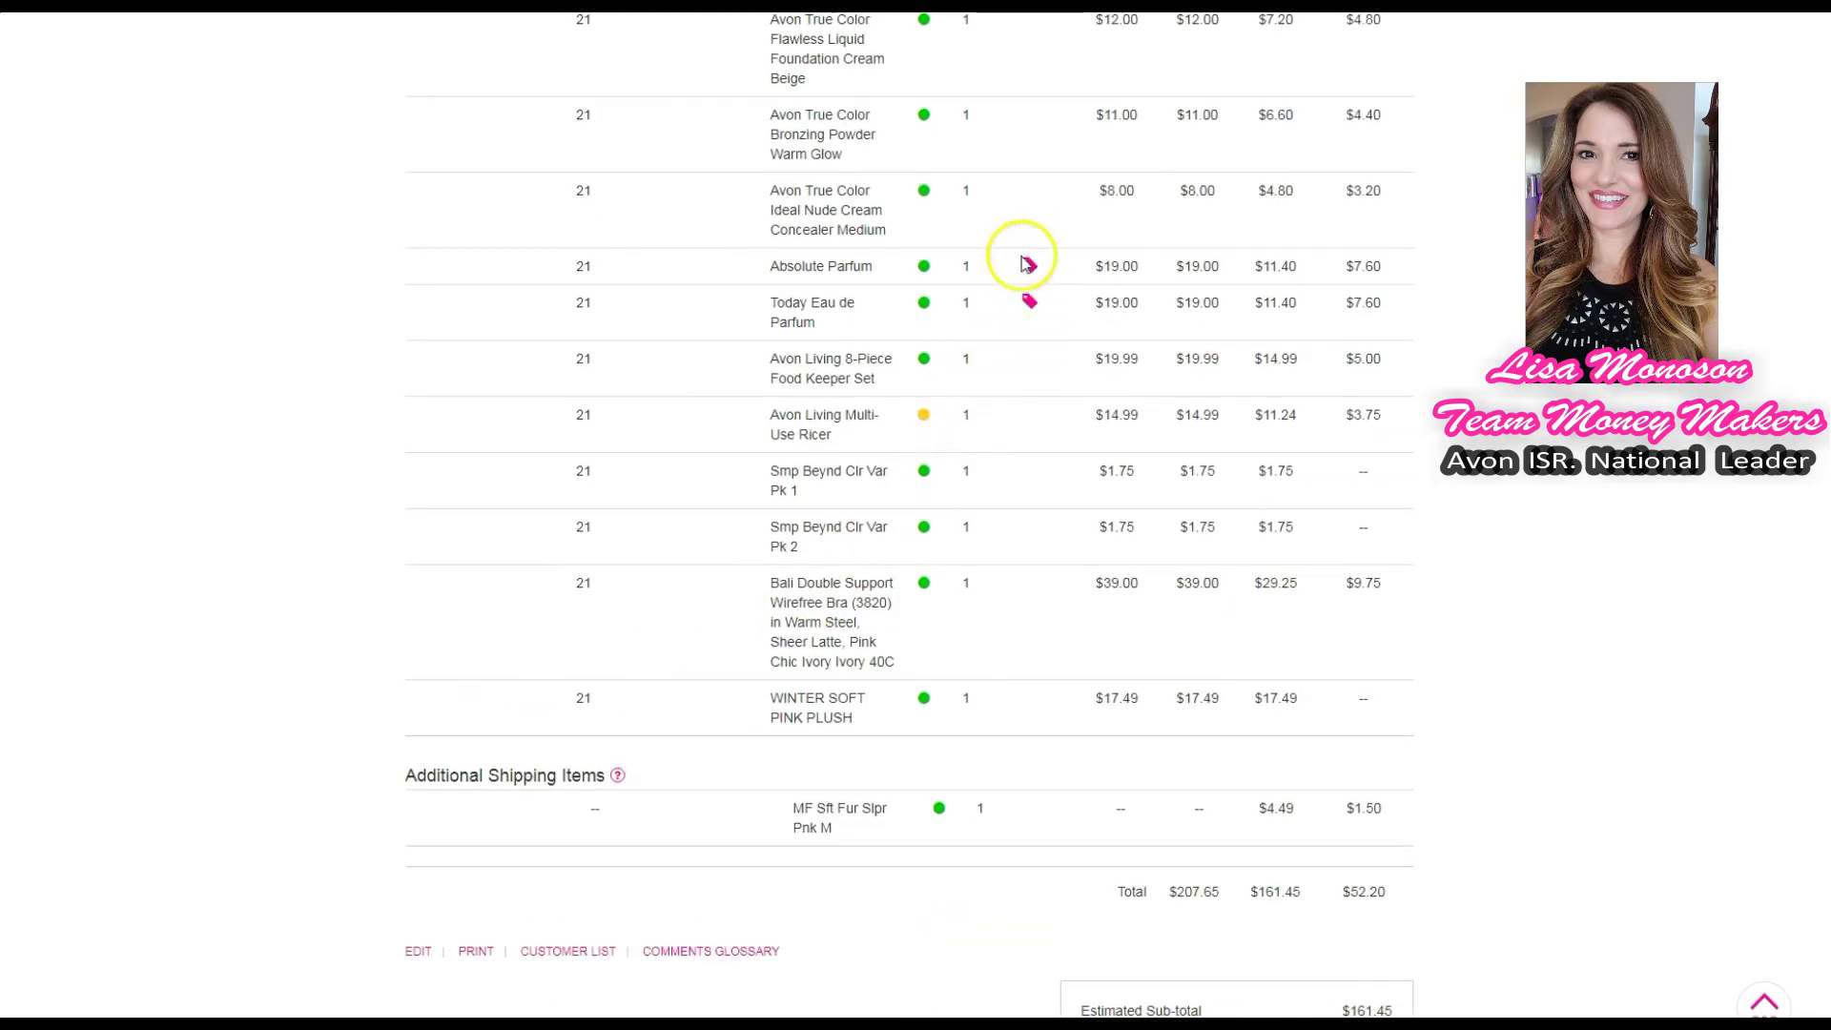
{"action": "scroll", "coordinate": [1032, 310], "scroll_direction": "up", "scroll_amount": 1}
{"action": "scroll", "coordinate": [1030, 310], "scroll_direction": "up", "scroll_amount": 7}
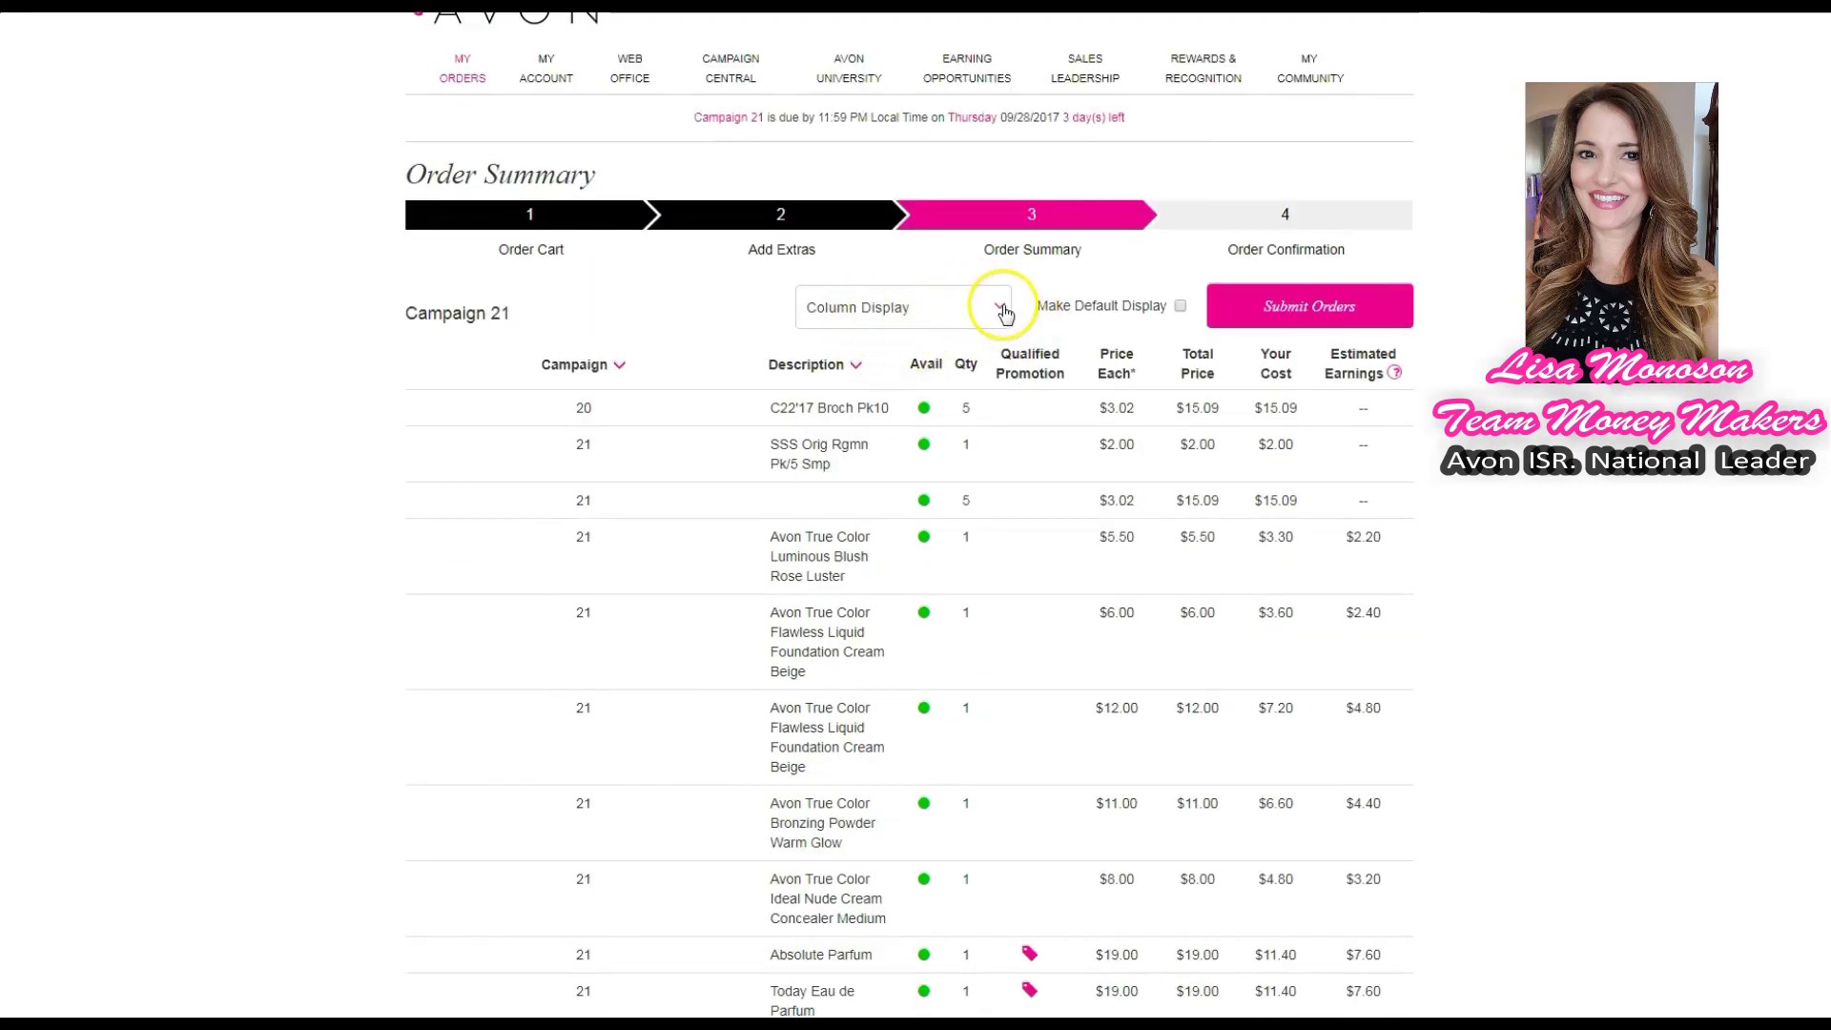
Show the Campaign column in the Order Summary table and make it the default display
{"action": "left_click", "coordinate": [999, 308]}
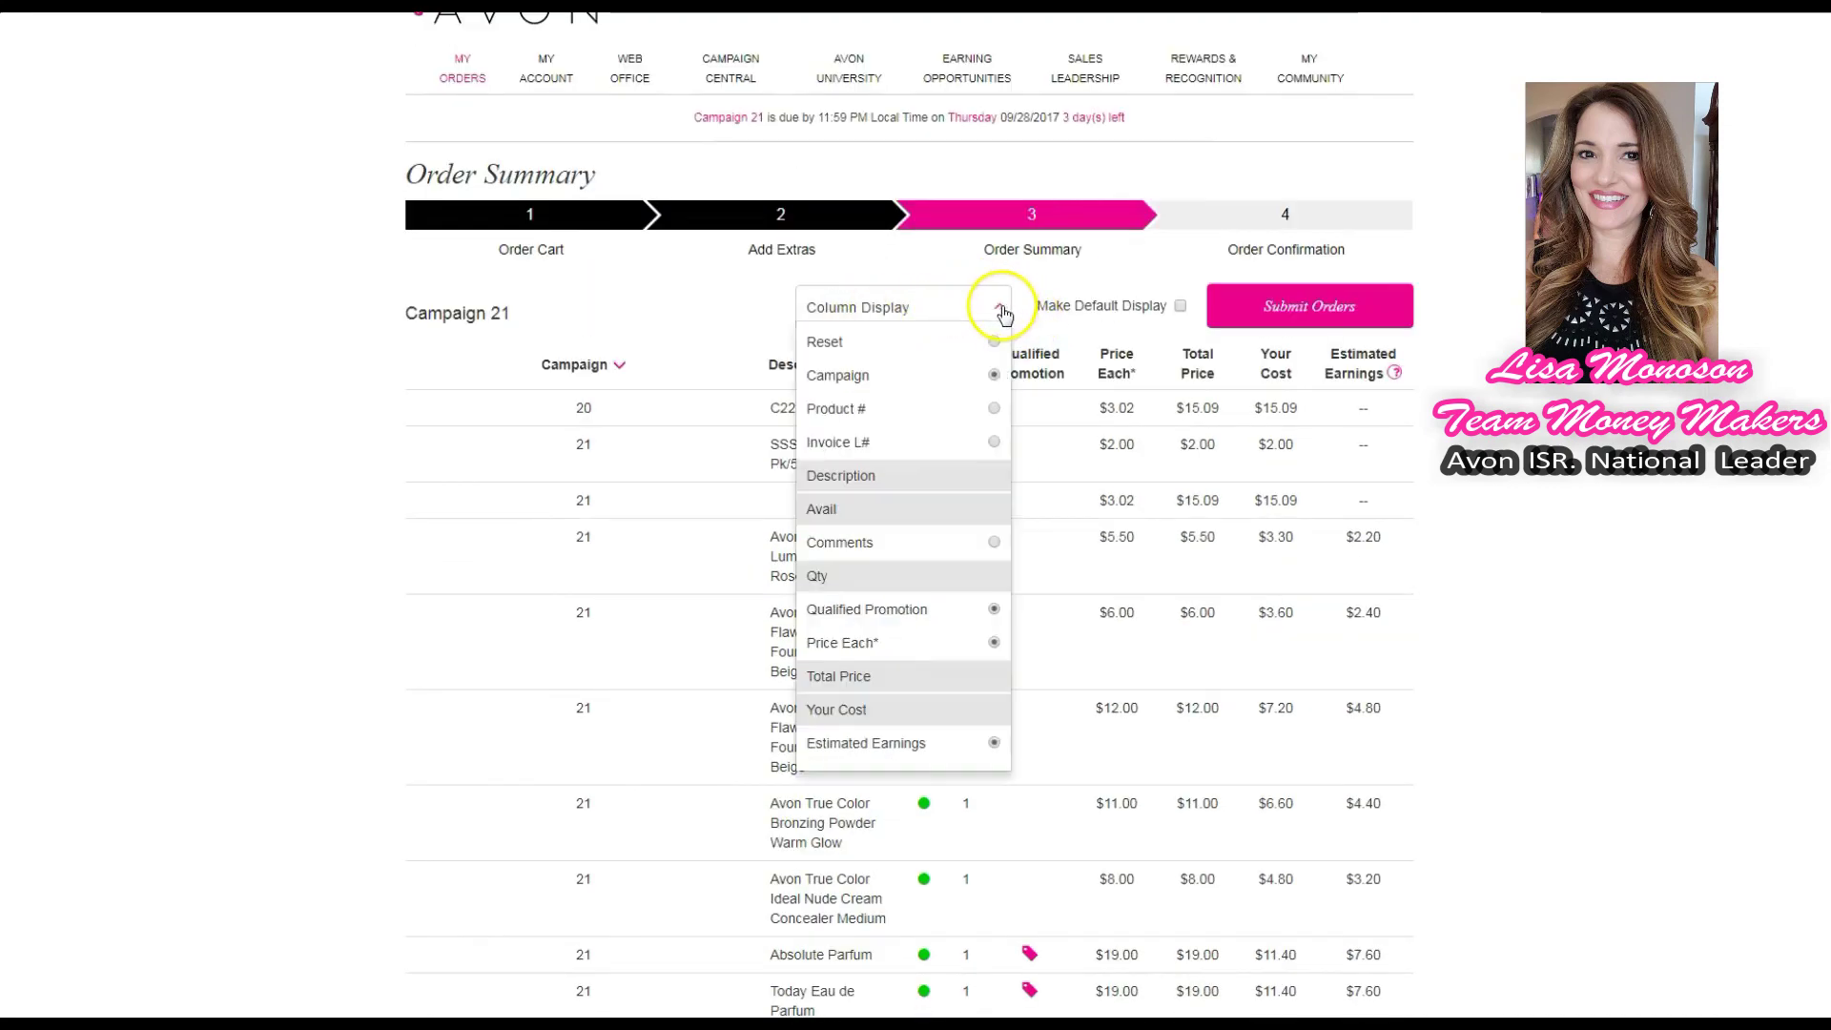
{"action": "left_click", "coordinate": [994, 376]}
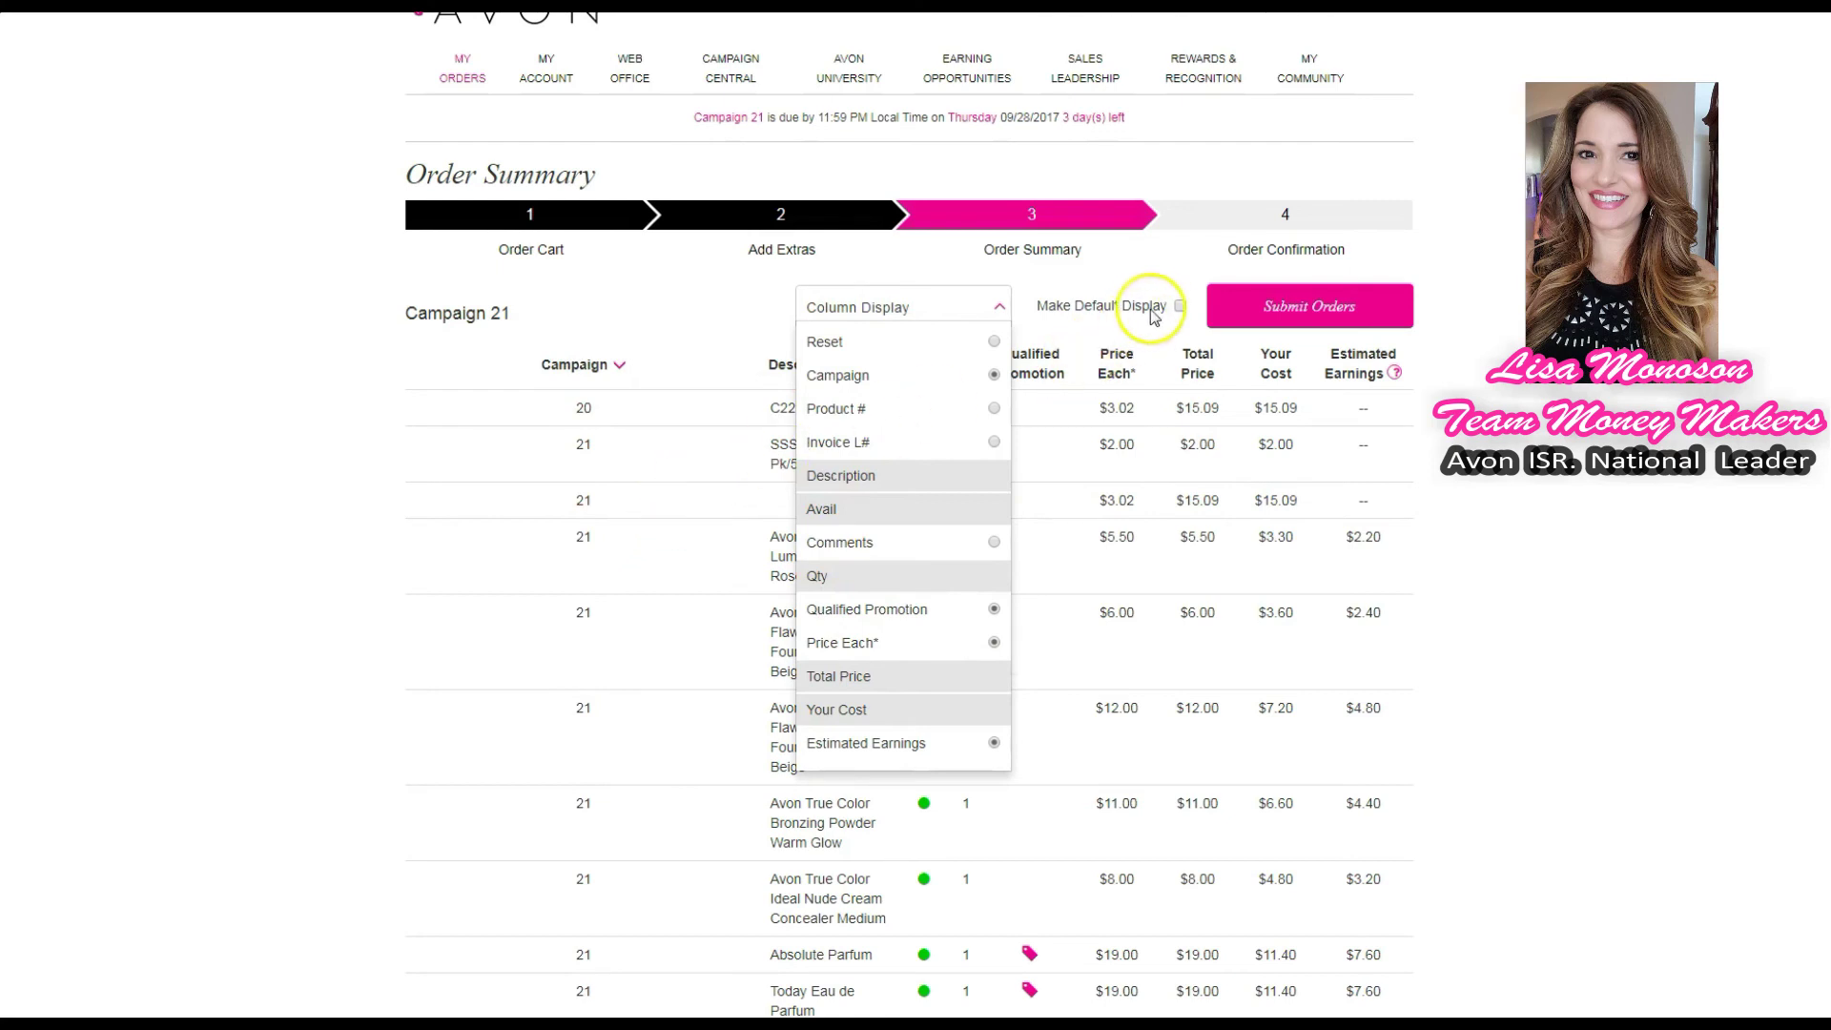
{"action": "left_click", "coordinate": [1179, 306]}
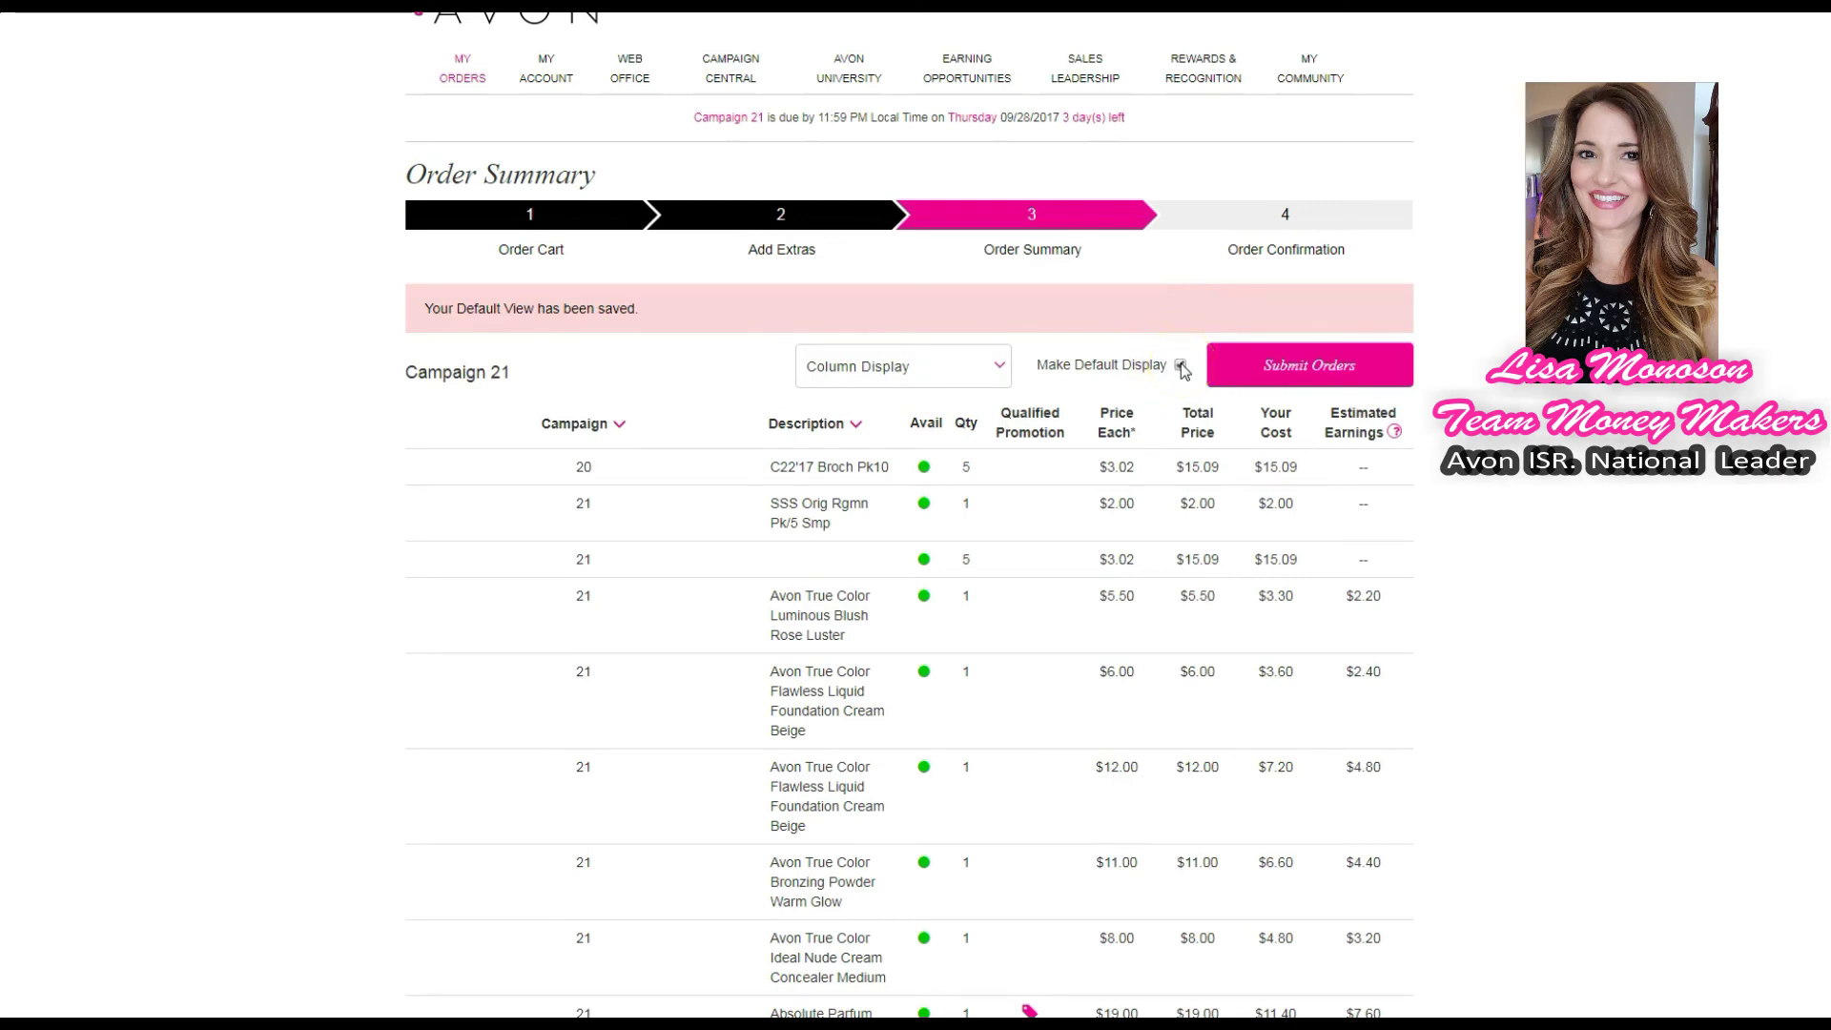
{"action": "scroll", "coordinate": [830, 515], "scroll_direction": "down", "scroll_amount": 15}
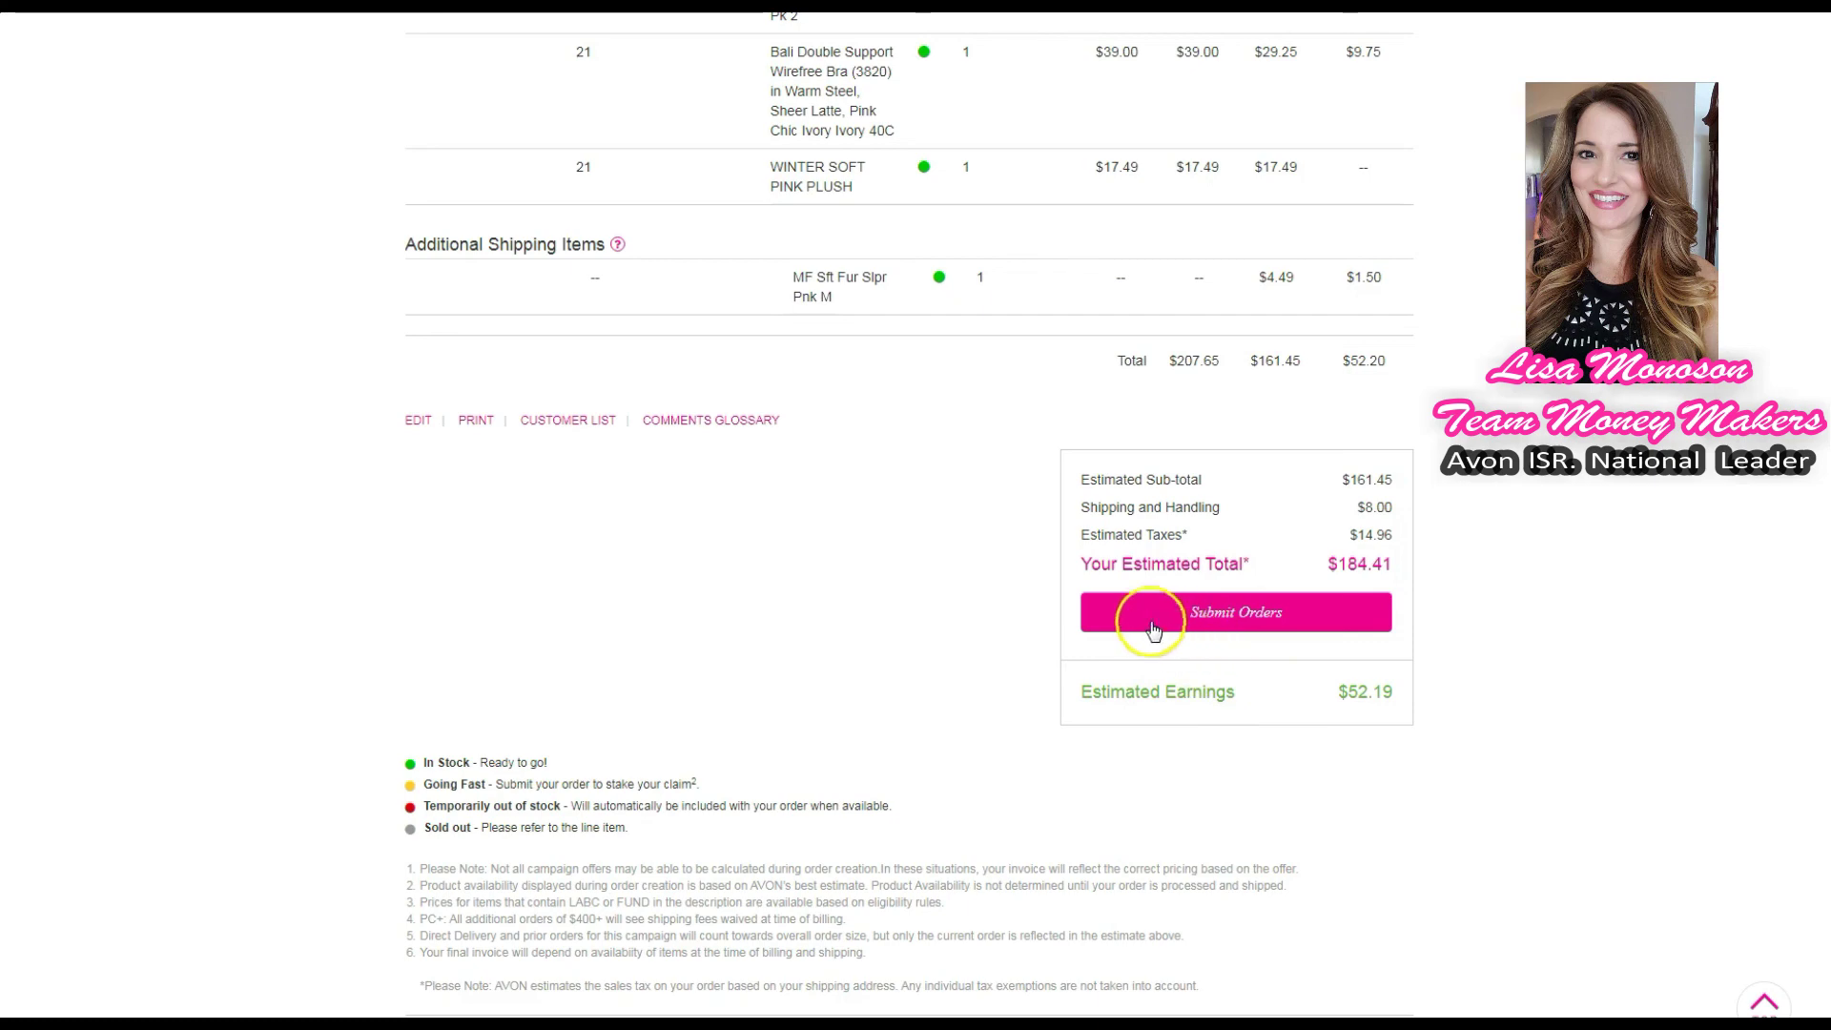
{"action": "scroll", "coordinate": [880, 552], "scroll_direction": "up", "scroll_amount": 20}
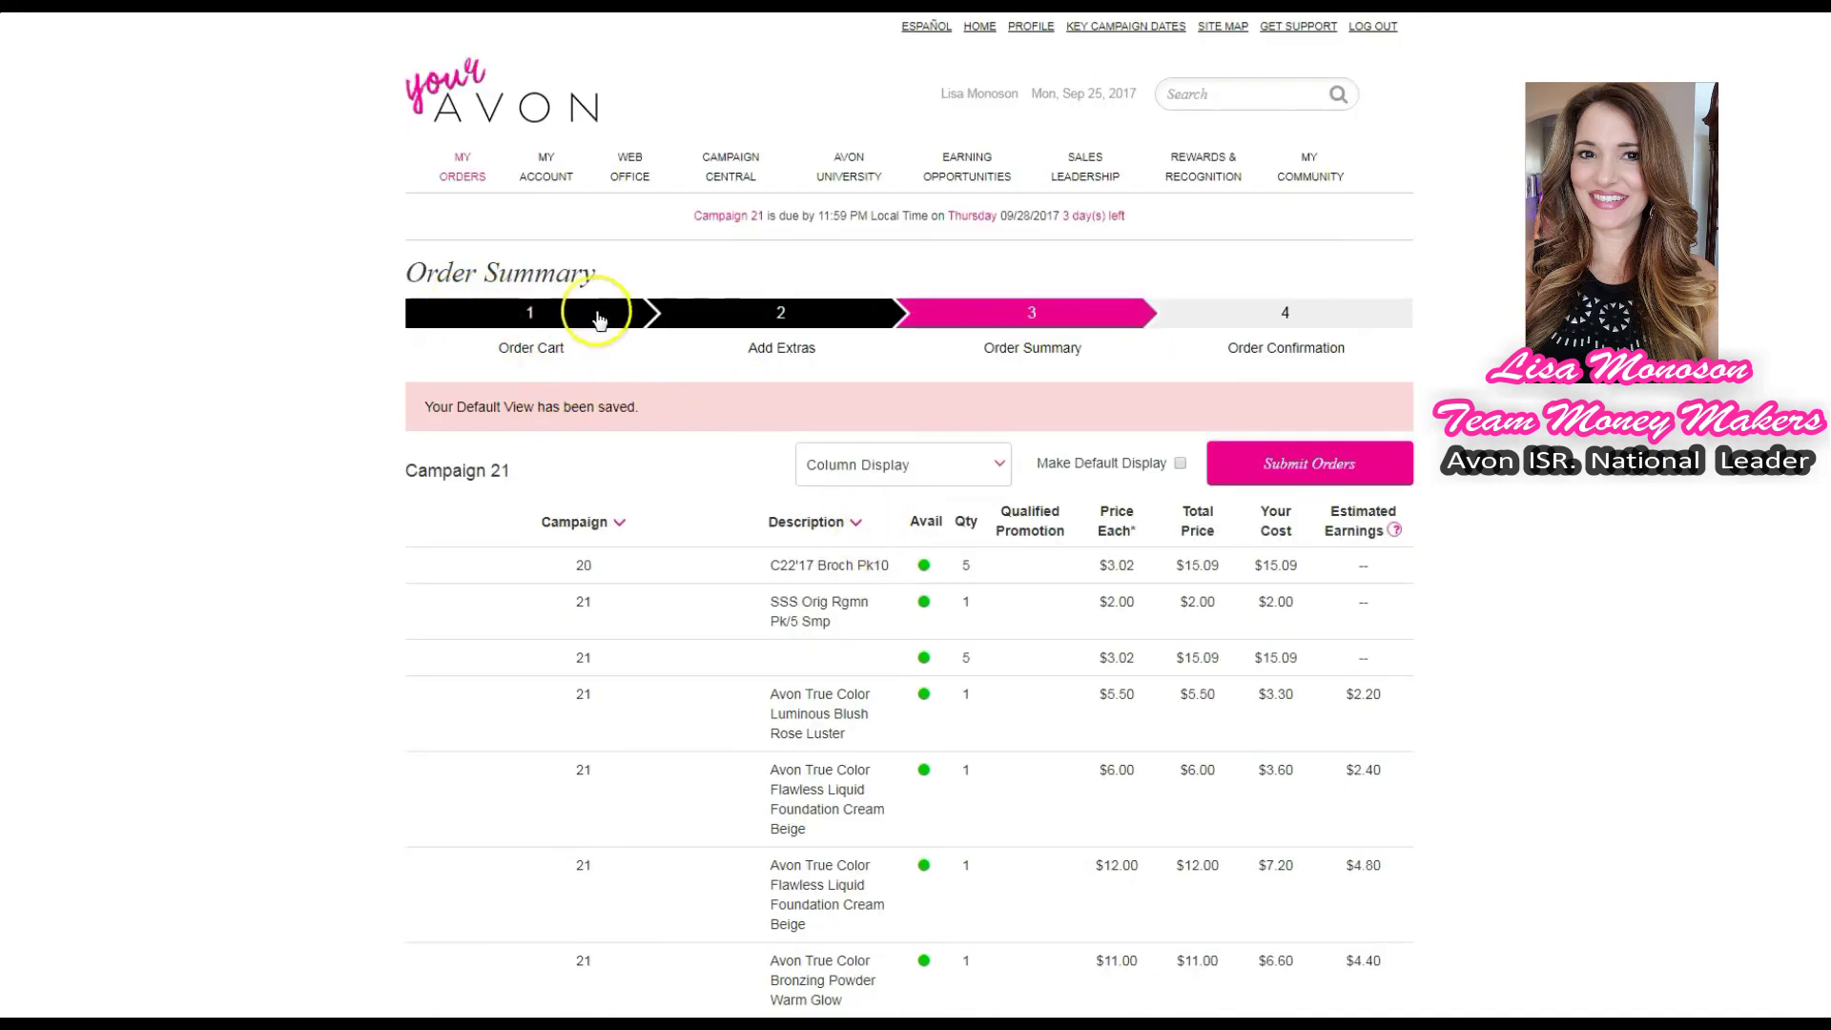
Return to the My Orders page from the top navigation
{"action": "left_click", "coordinate": [454, 170]}
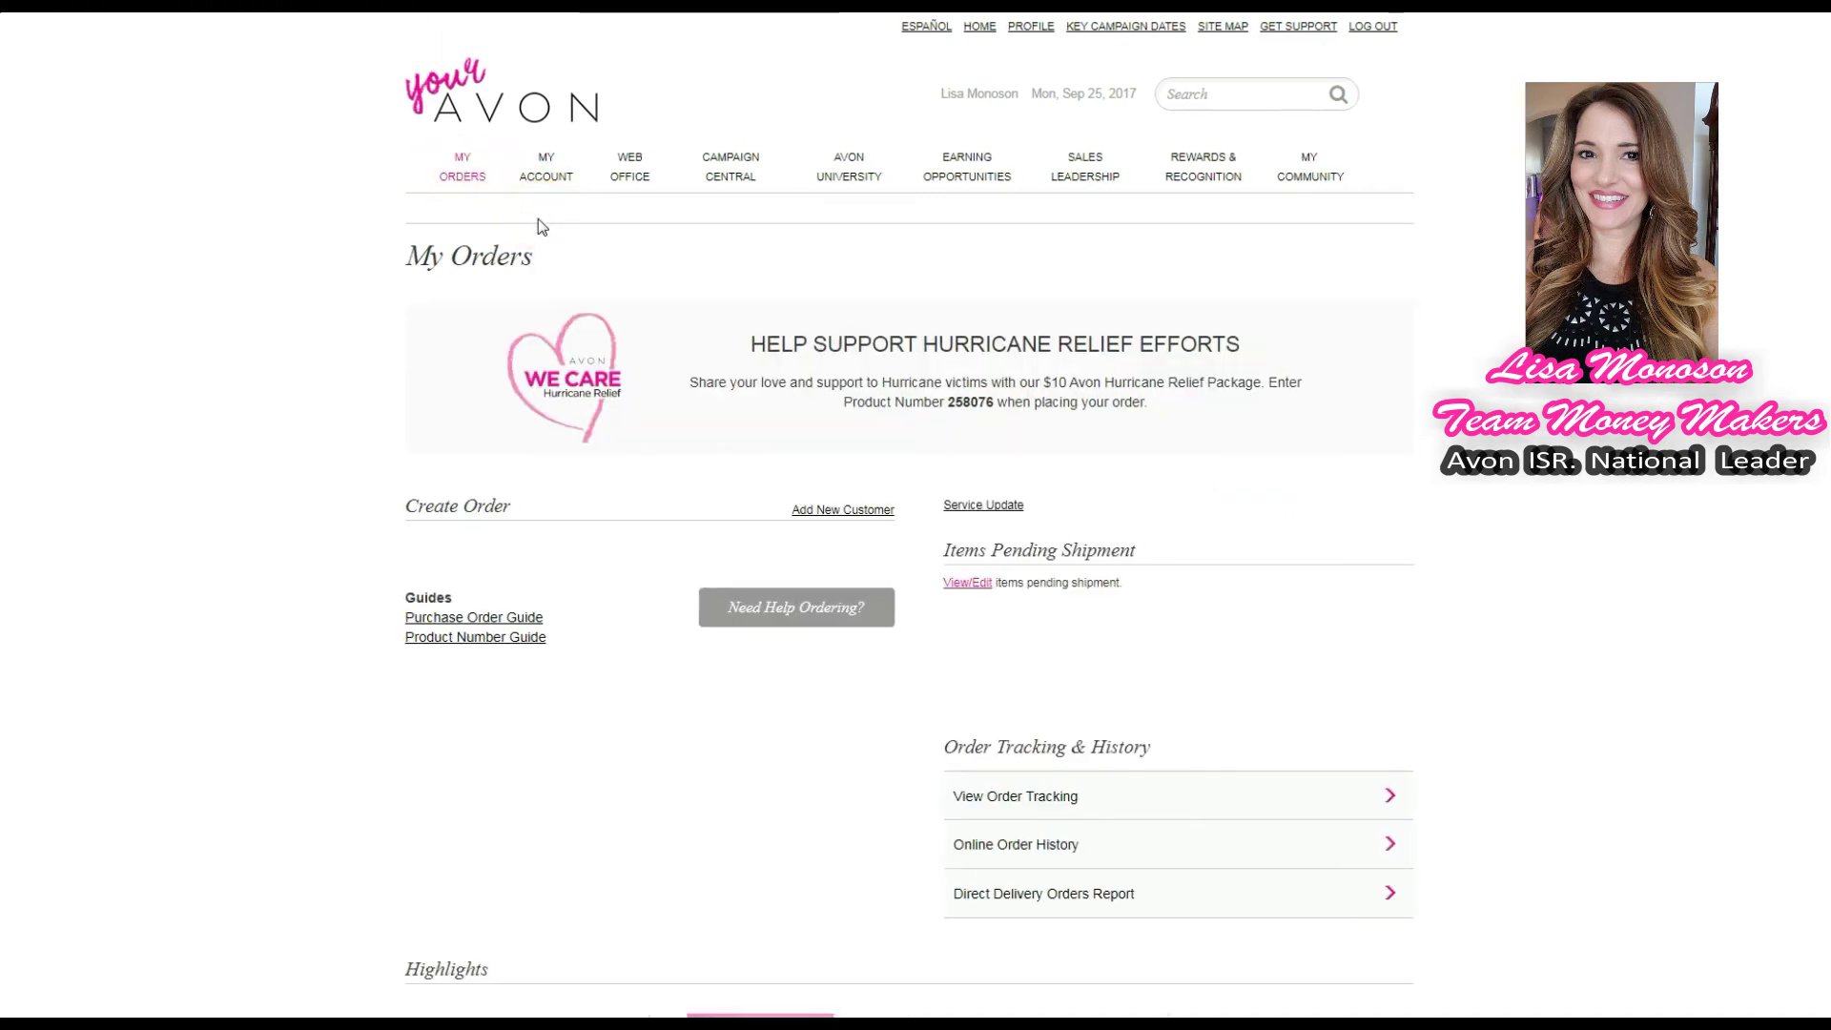
{"action": "left_click", "coordinate": [556, 197]}
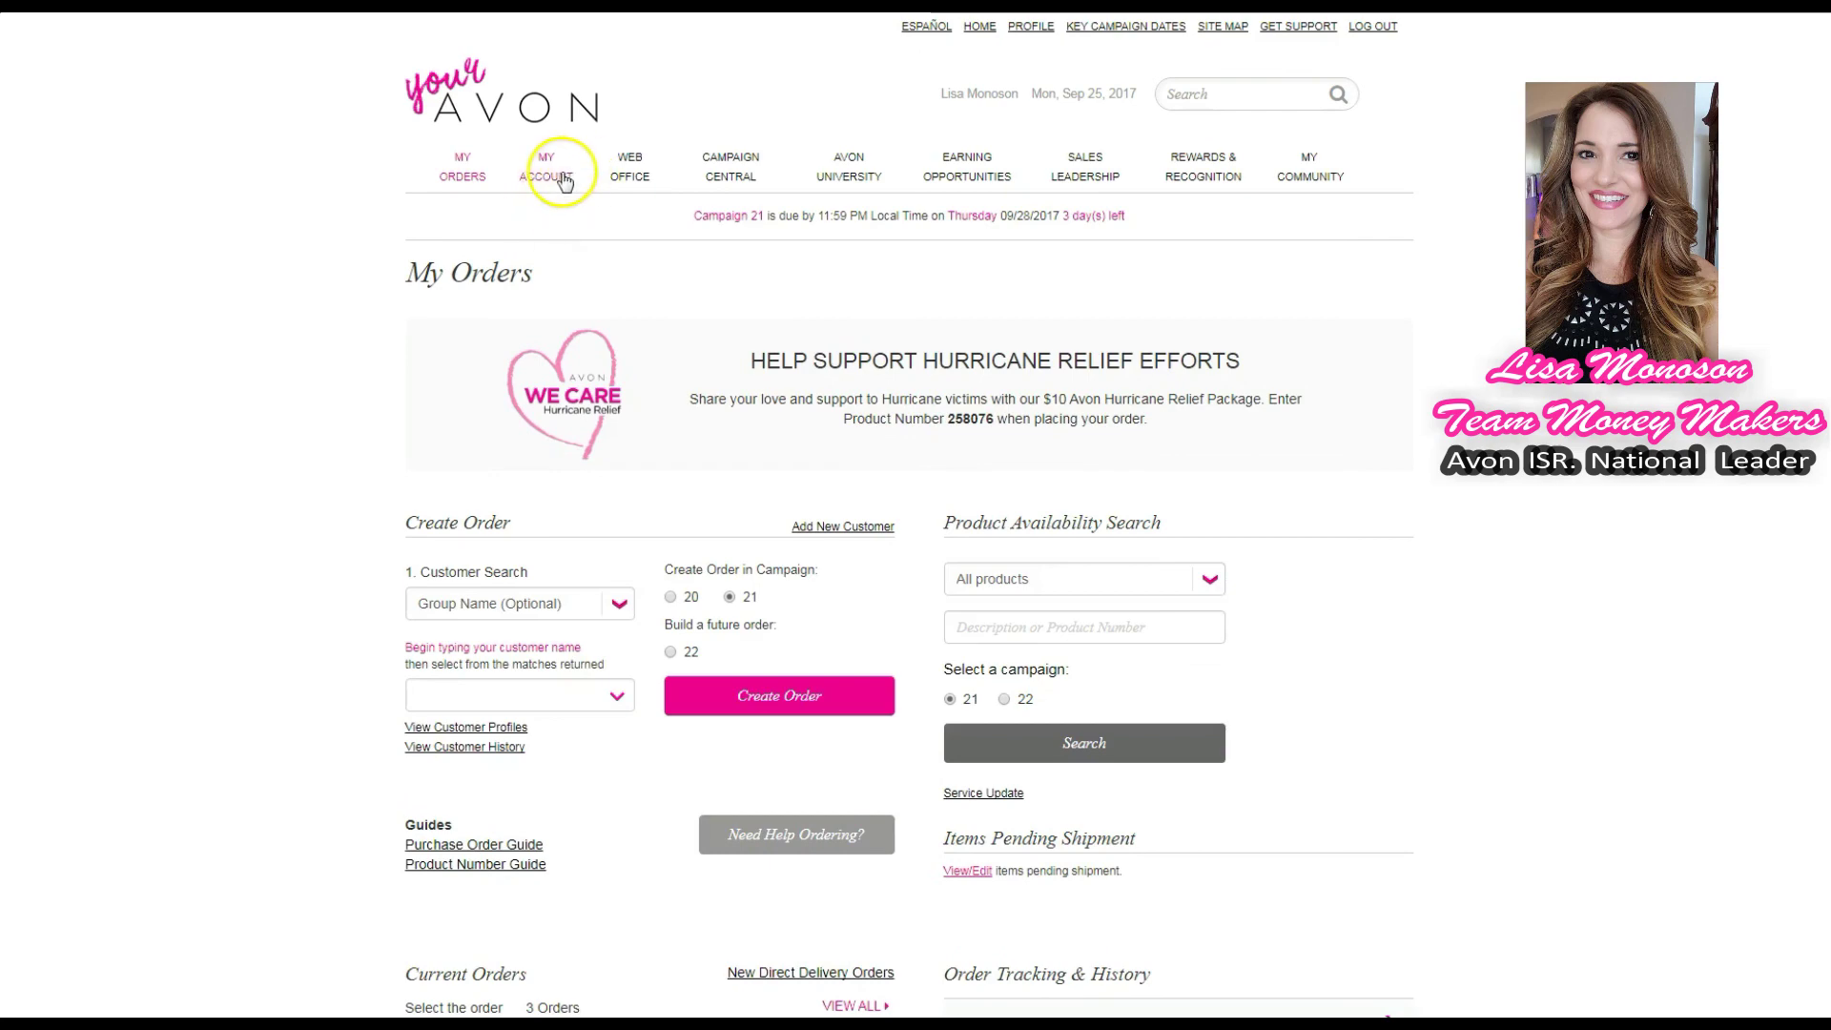
Go to My Account and start an online Pay Avon payment with Pay Now
{"action": "left_click", "coordinate": [544, 181]}
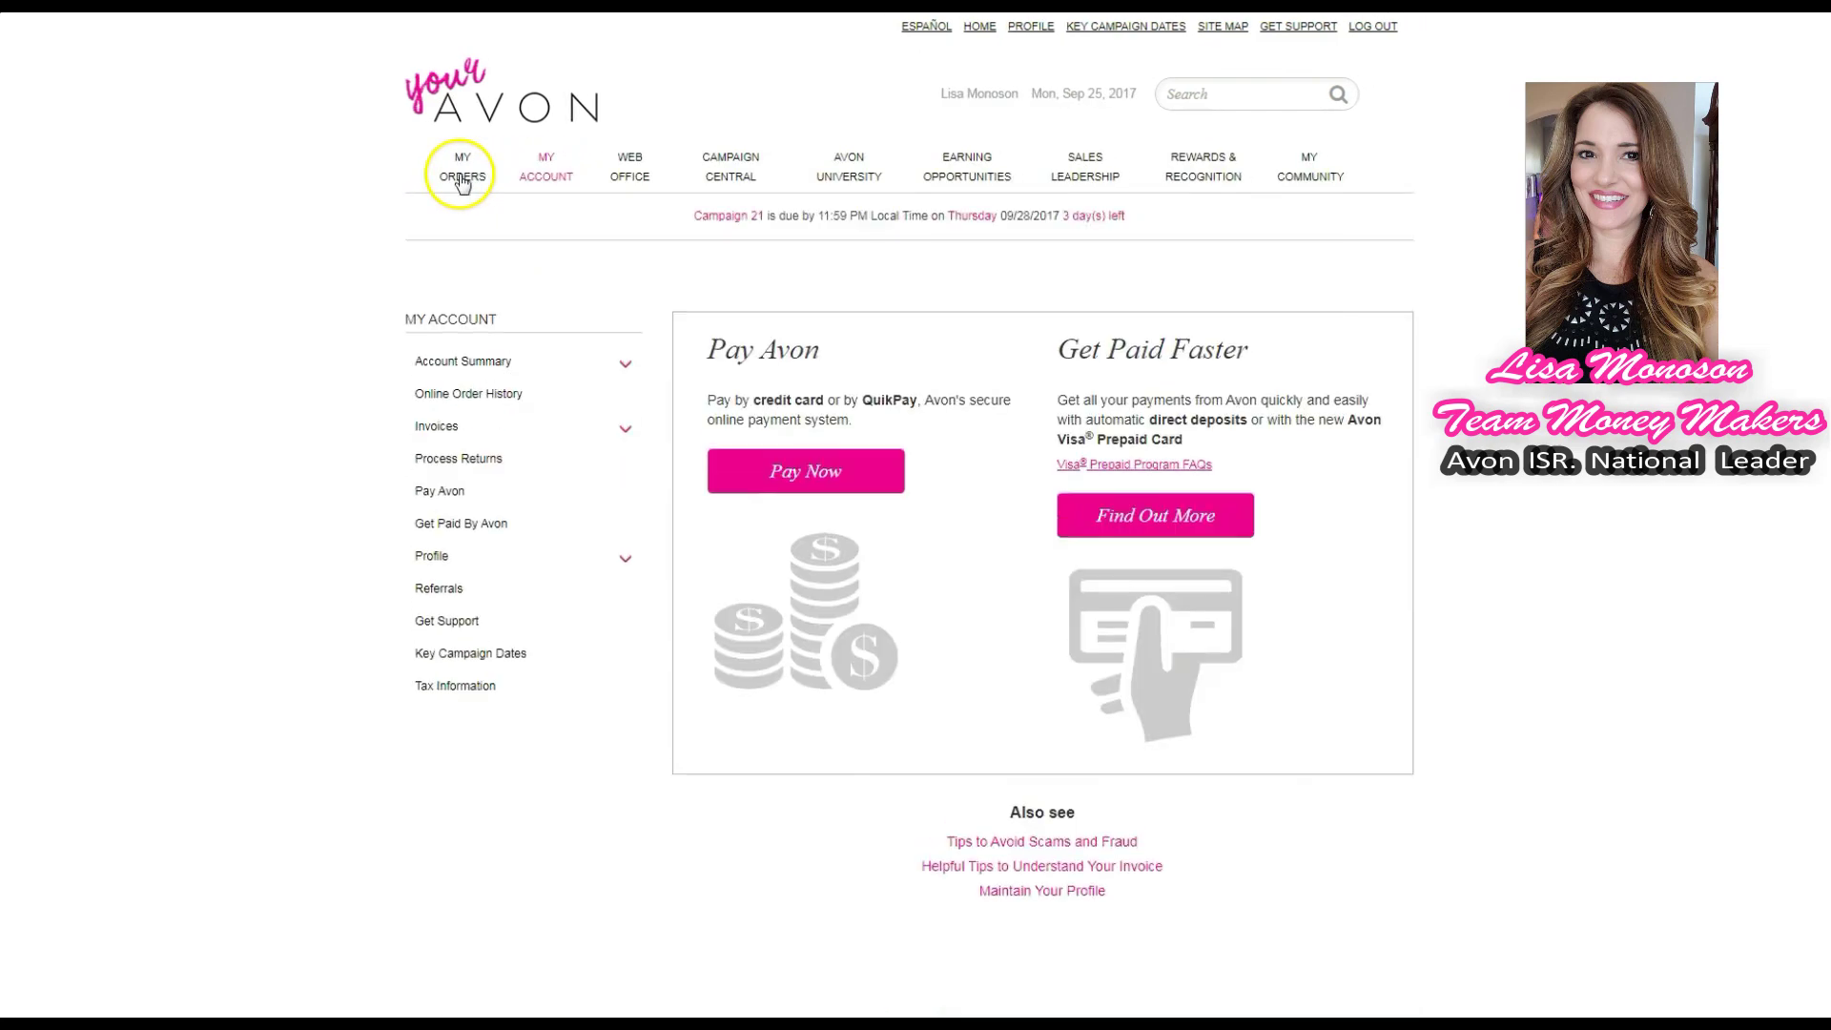
{"action": "left_click", "coordinate": [804, 477]}
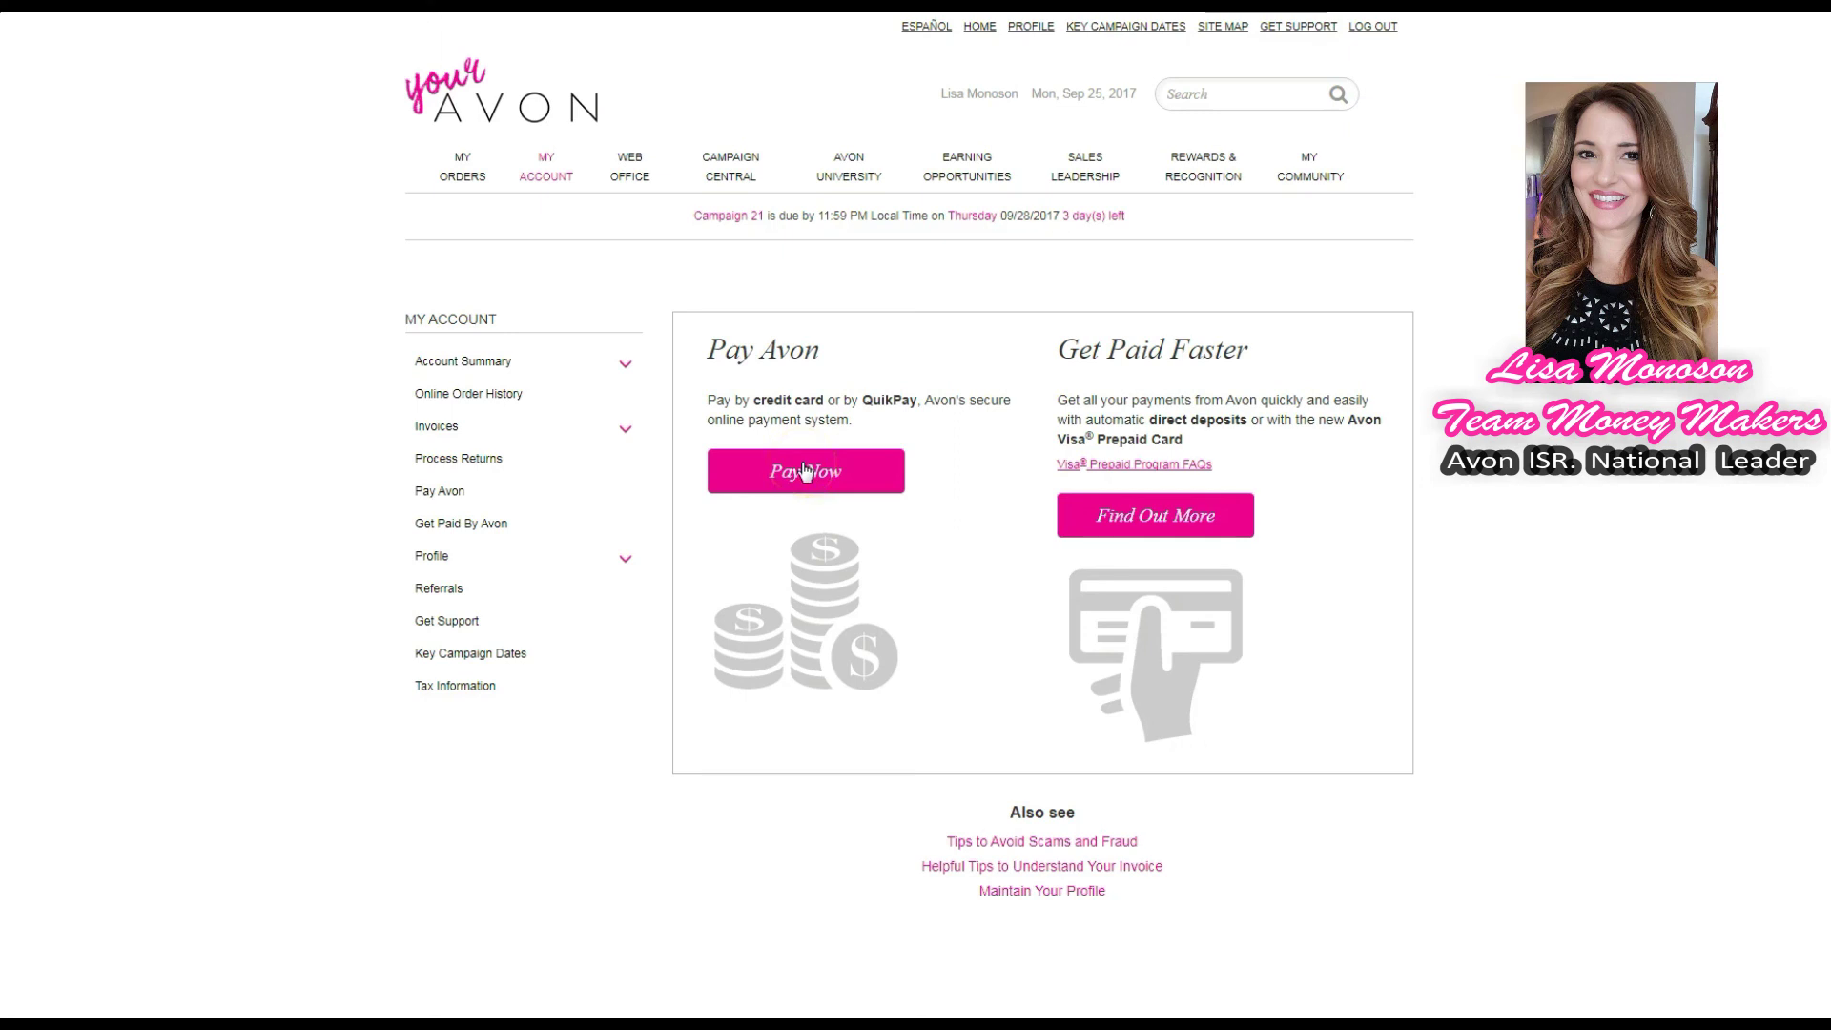